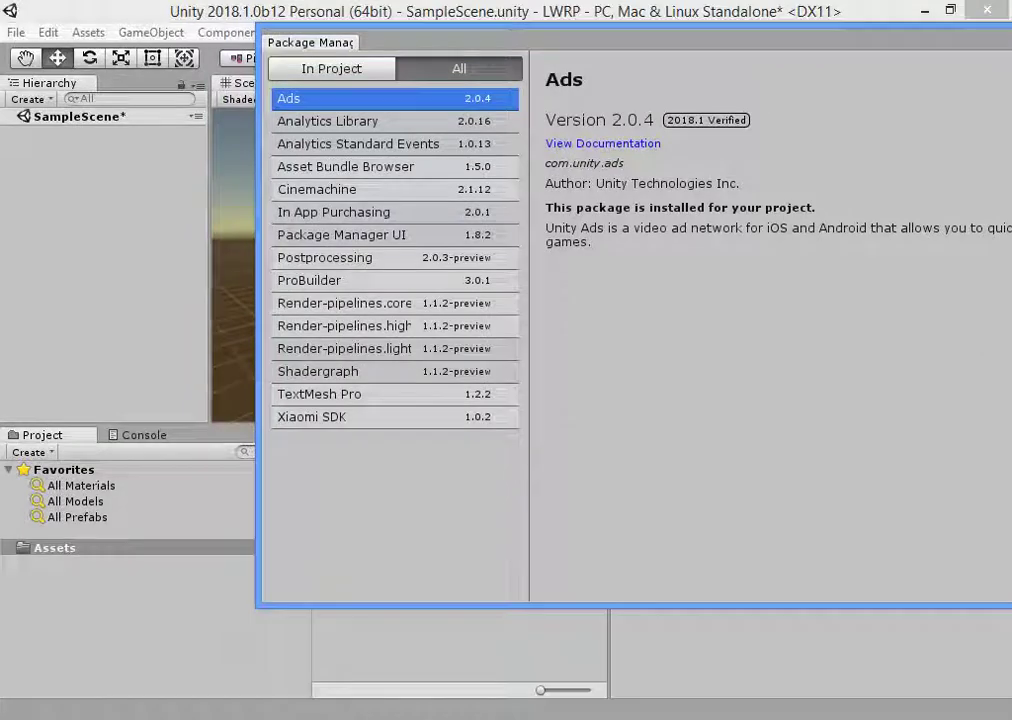
- Install the Render-pipelines.high-definition package, version 1.1.2-preview
{"action": "left_click", "coordinate": [344, 326]}
{"action": "left_click_drag", "start_coordinate": [310, 42], "coordinate": [100, 79]}
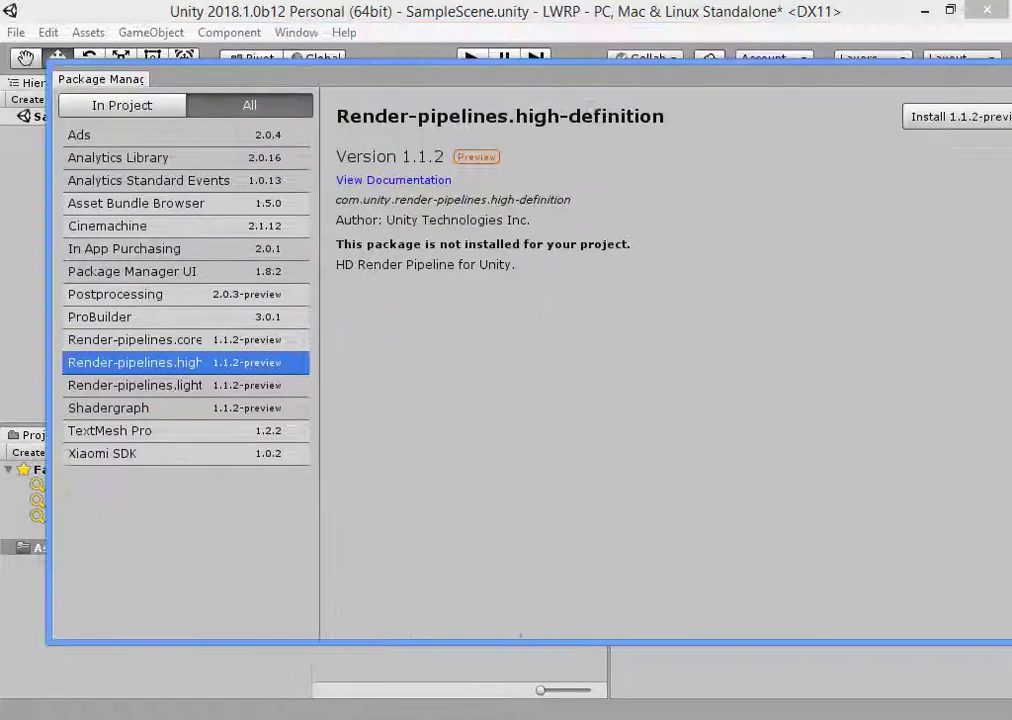
{"action": "left_click", "coordinate": [950, 116]}
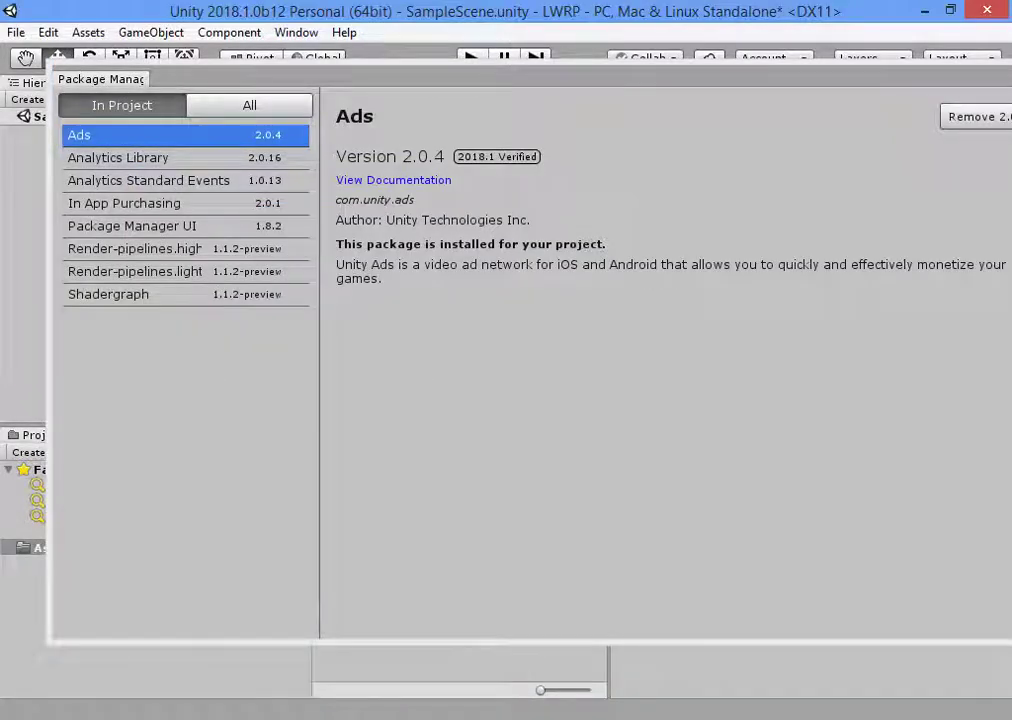
- List all available packages and search the project's assets for "hd", clearing the search when done
{"action": "left_click", "coordinate": [249, 105]}
{"action": "left_click_drag", "start_coordinate": [100, 79], "coordinate": [656, 284]}
{"action": "left_click", "coordinate": [390, 451]}
{"action": "type", "text": "hd"}
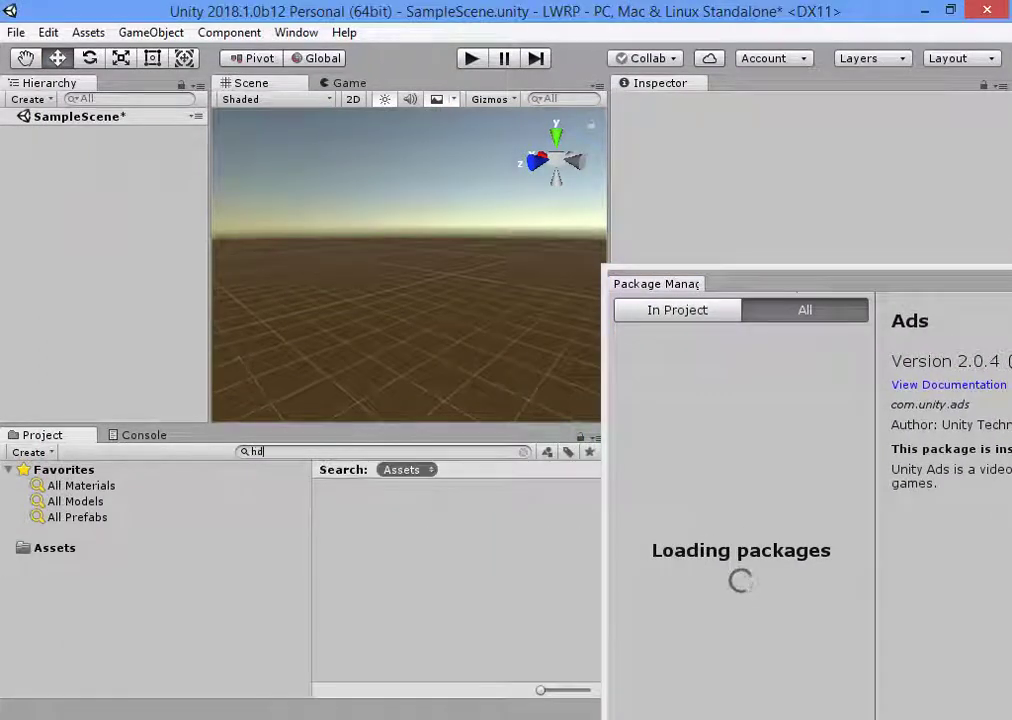
{"action": "key", "text": "BackSpace"}
{"action": "key", "text": "BackSpace"}
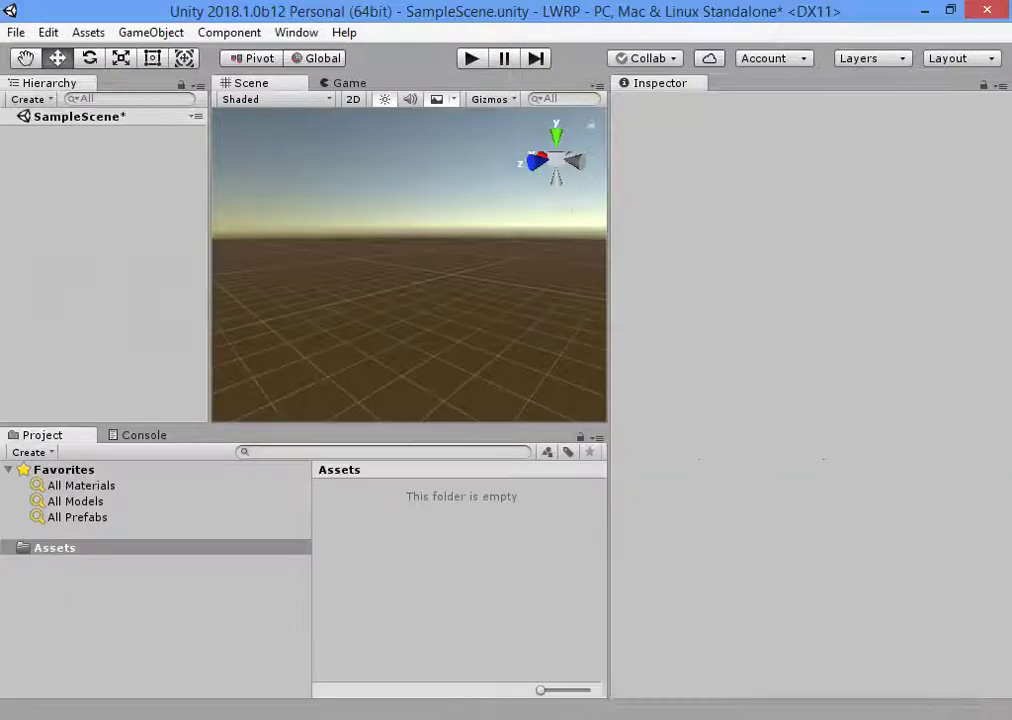
{"action": "right_click", "coordinate": [400, 532]}
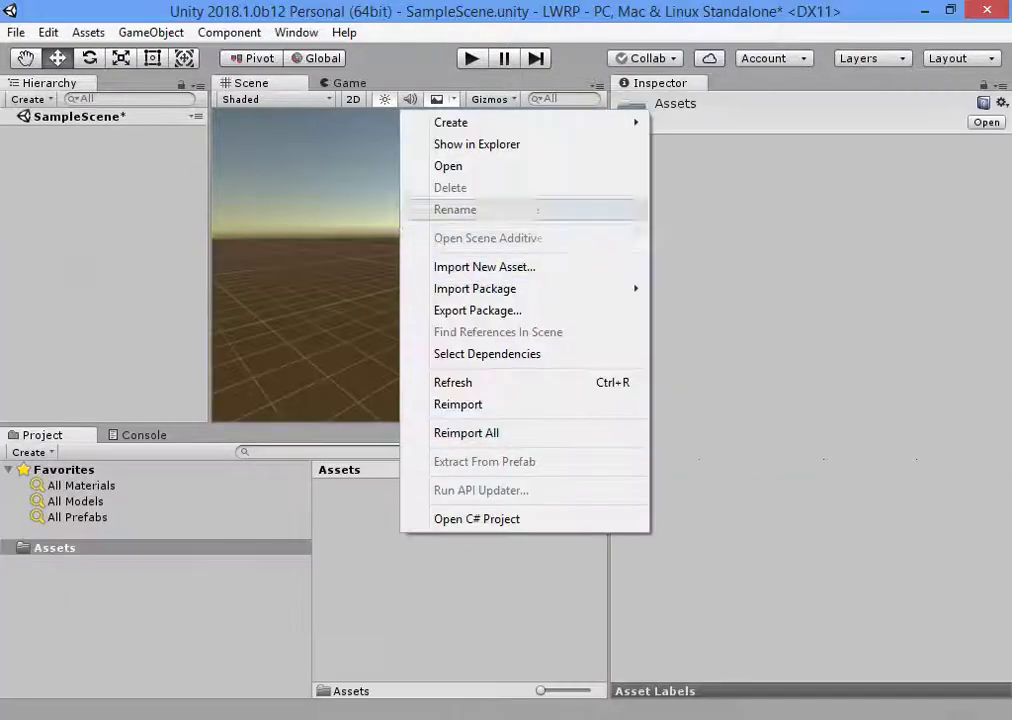
{"action": "mouse_move", "coordinate": [450, 122]}
{"action": "mouse_move", "coordinate": [705, 310]}
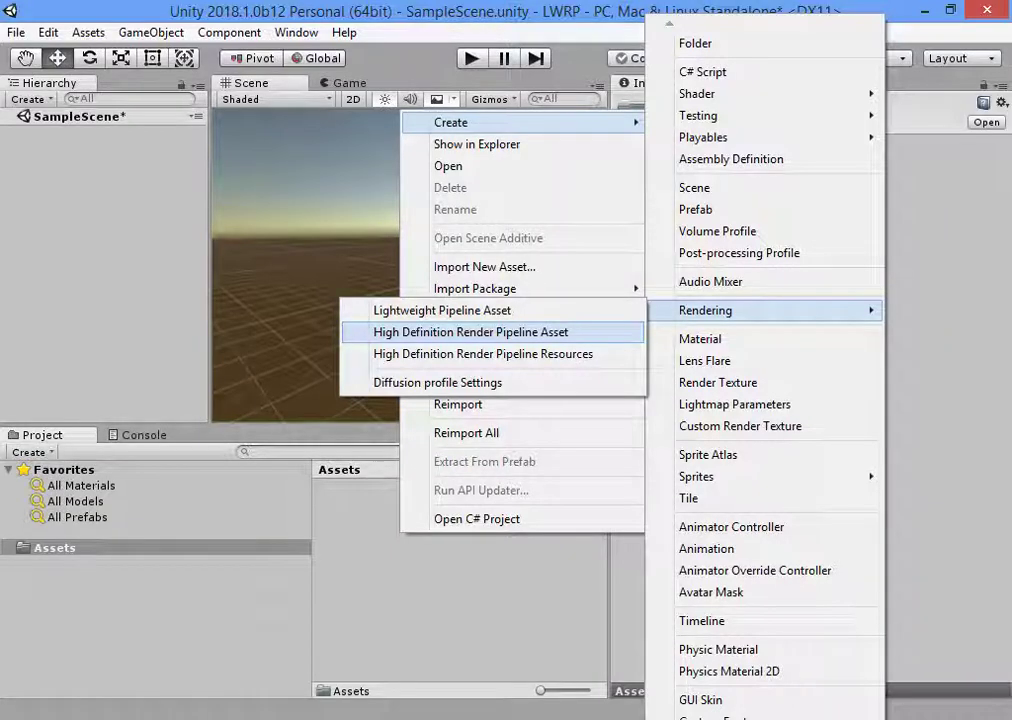
{"action": "left_click", "coordinate": [470, 332]}
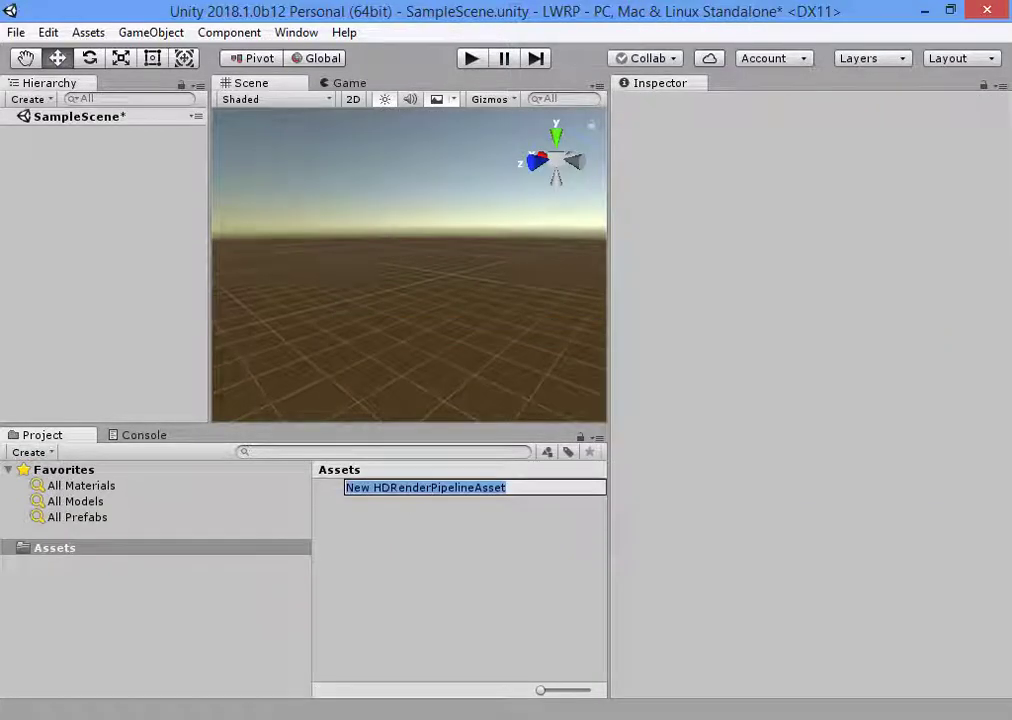
{"action": "type", "text": "M"}
{"action": "type", "text": "tes"}
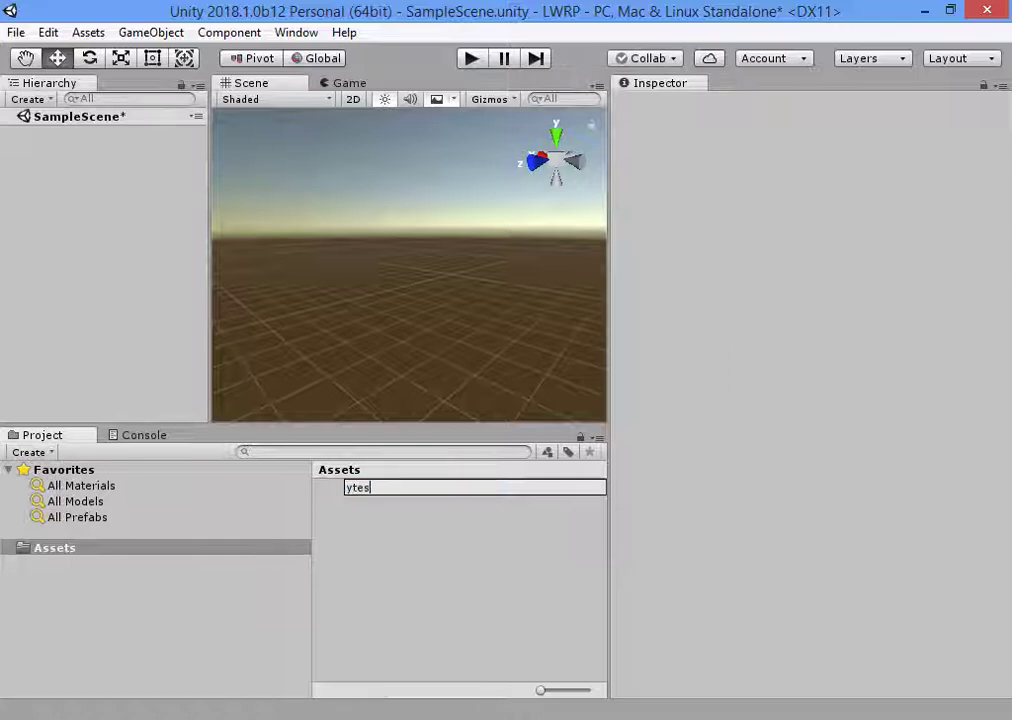
{"action": "key", "text": "Return"}
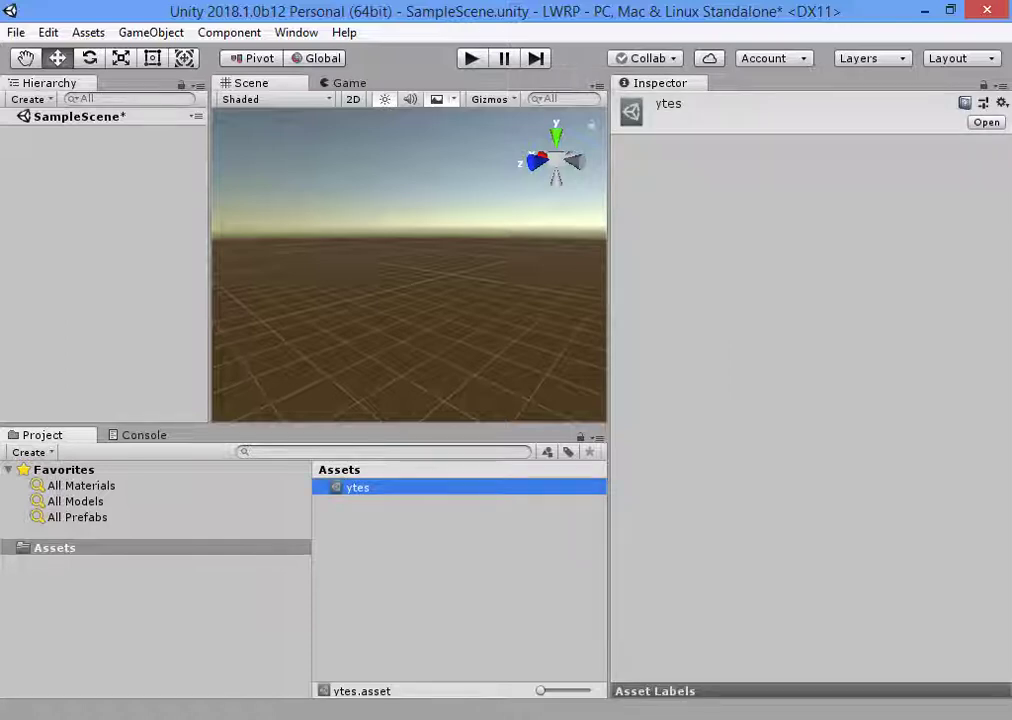
{"action": "key", "text": "shift+Delete"}
- Create a High Definition Render Pipeline Asset in the Assets folder, keeping its default name
{"action": "right_click", "coordinate": [383, 503]}
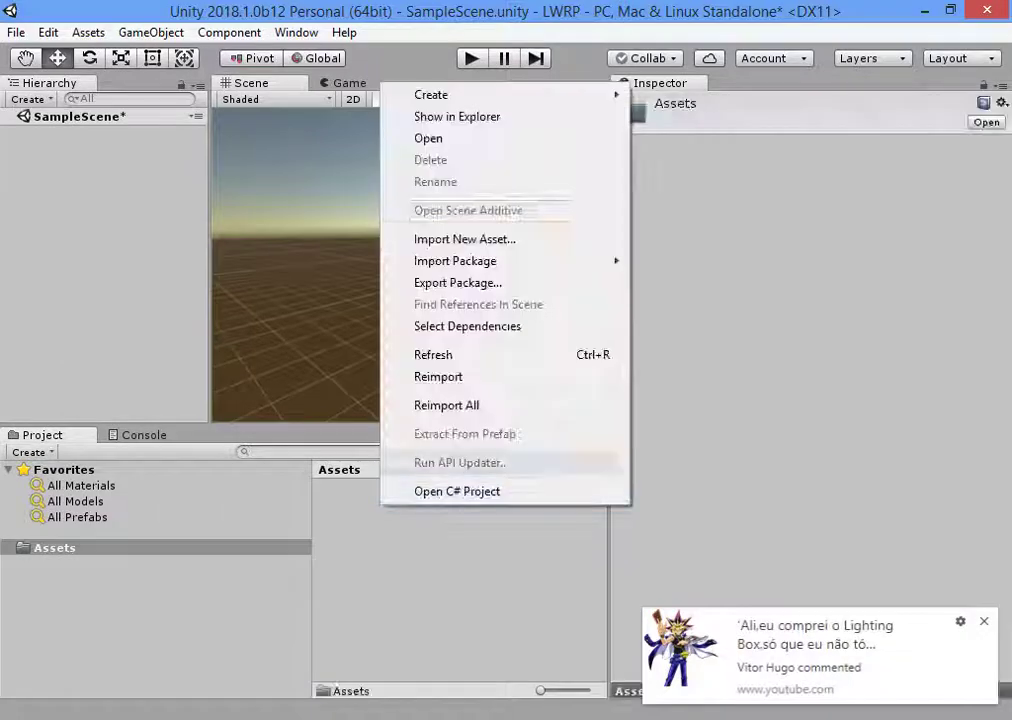
{"action": "mouse_move", "coordinate": [450, 94]}
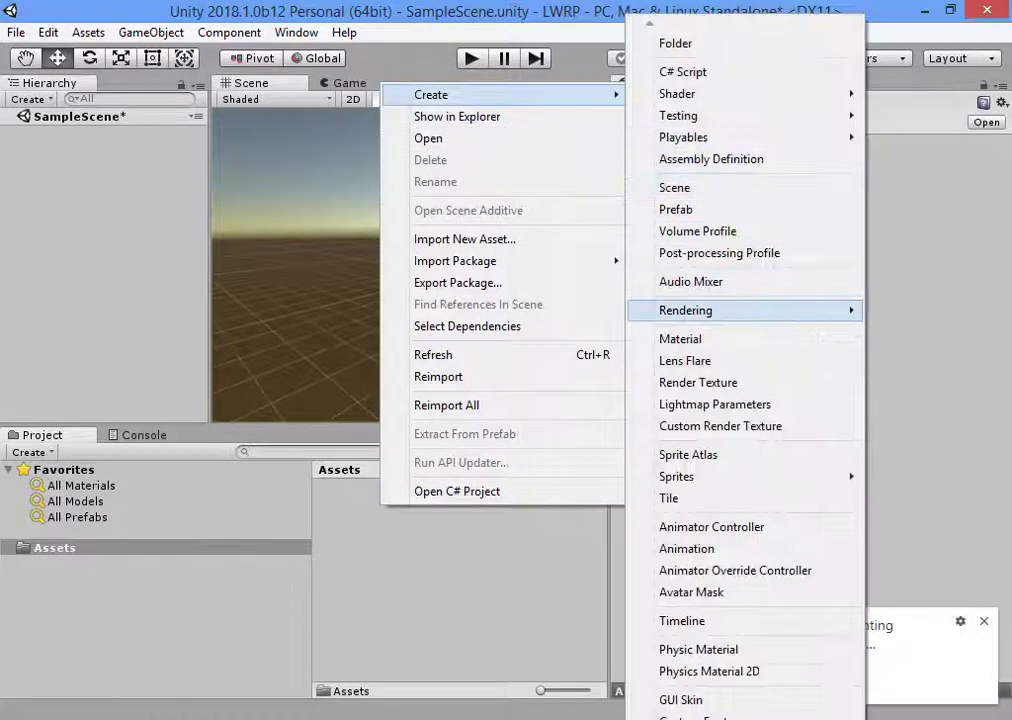
{"action": "mouse_move", "coordinate": [688, 310]}
{"action": "left_click", "coordinate": [451, 332]}
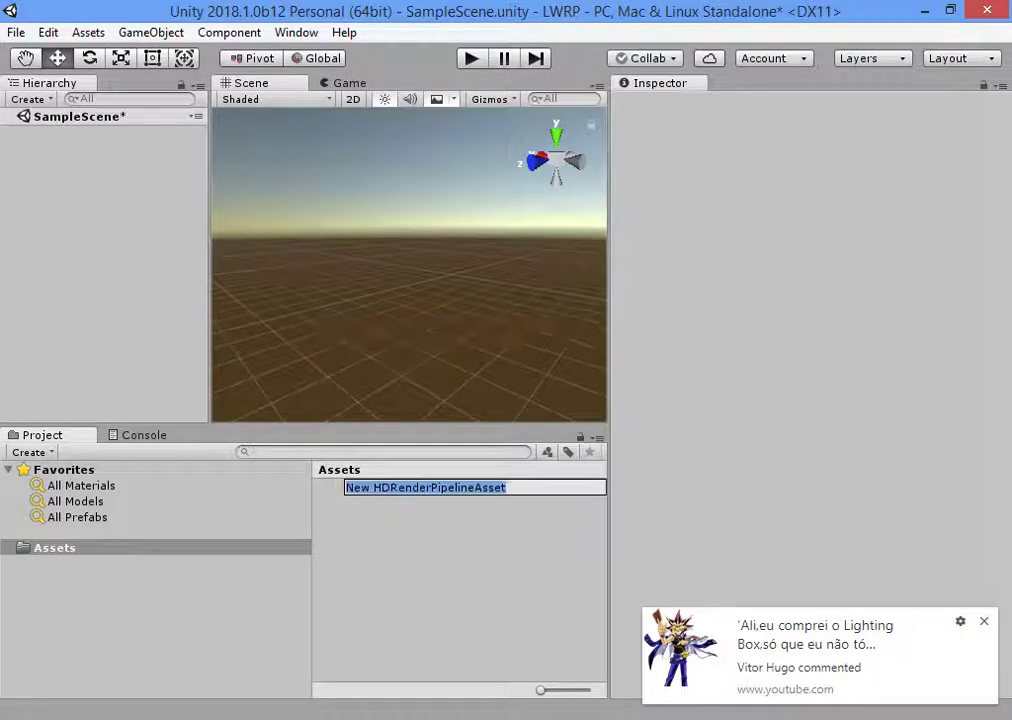
{"action": "key", "text": "Return"}
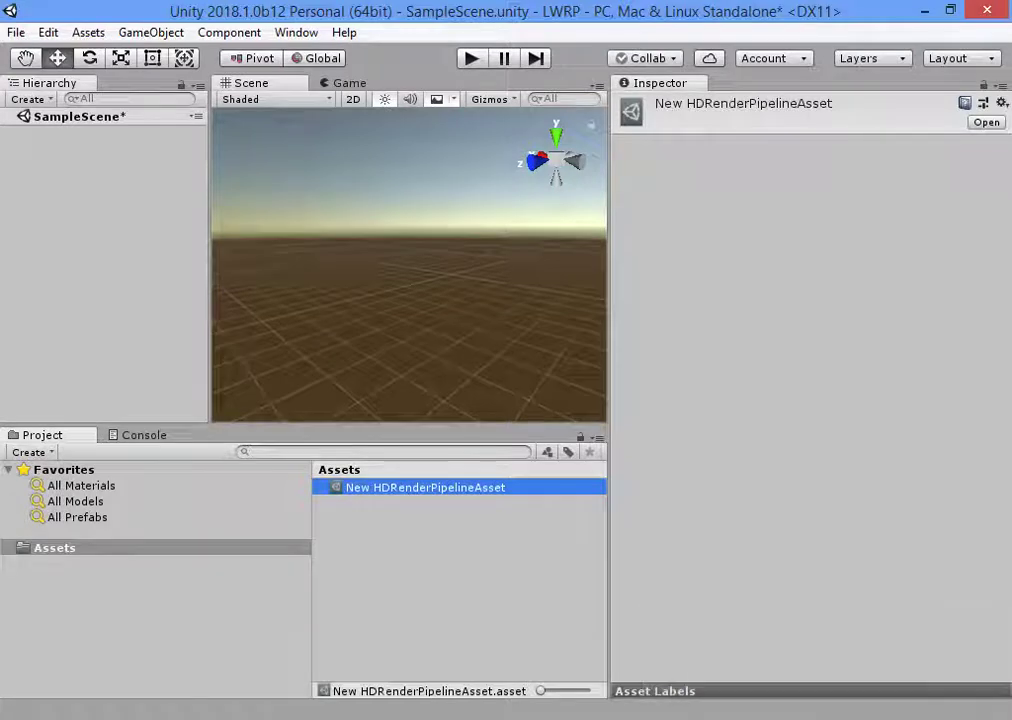
- Assign the new HDRenderPipelineAsset as the Scriptable Render Pipeline in the project's Graphics settings
{"action": "left_click", "coordinate": [48, 32]}
{"action": "mouse_move", "coordinate": [106, 524]}
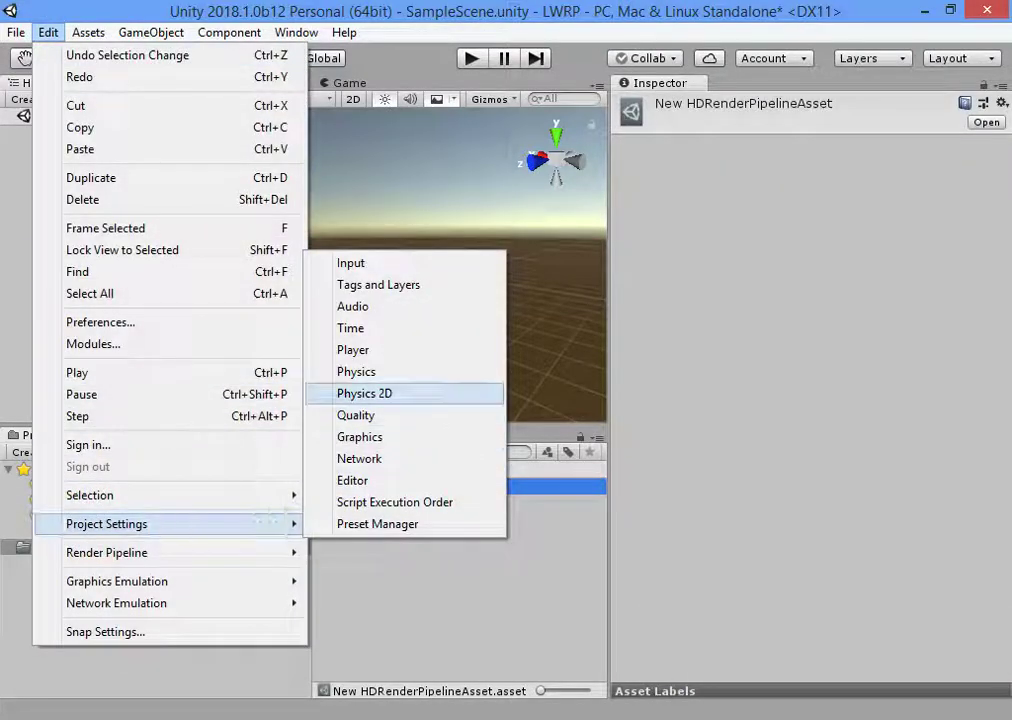
{"action": "left_click", "coordinate": [359, 437]}
{"action": "left_click_drag", "start_coordinate": [425, 487], "coordinate": [800, 172]}
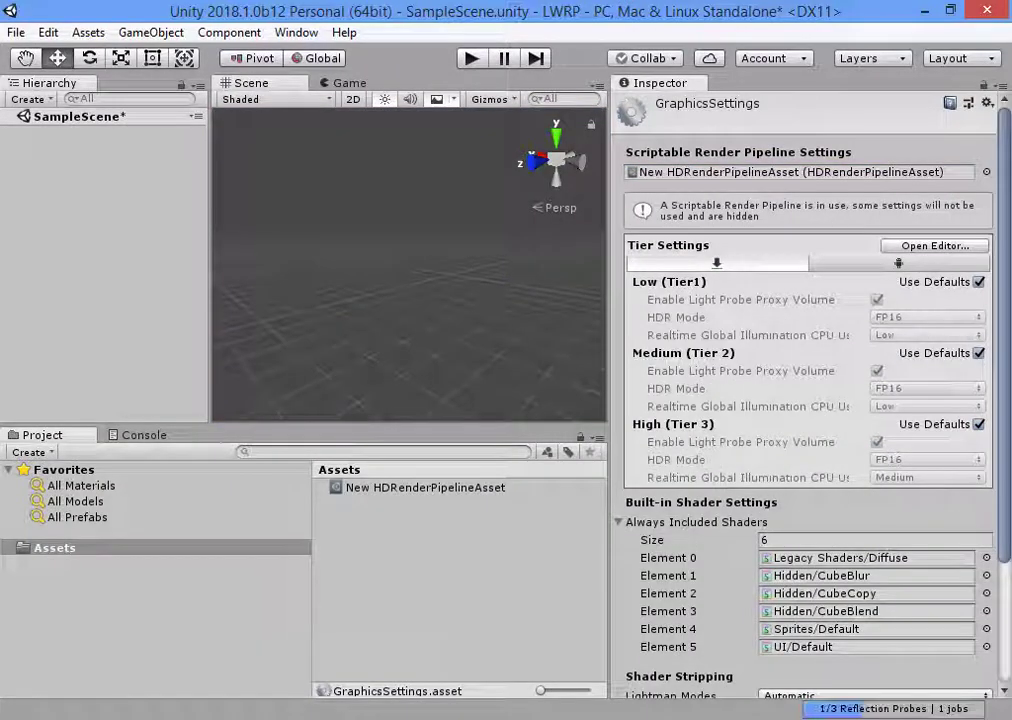
- Add a cube and a plane to the scene, setting the plane's Y position to about 1.59
{"action": "mouse_move", "coordinate": [440, 125]}
{"action": "left_mouse_down", "text": "alt"}
{"action": "mouse_move", "coordinate": [420, 120]}
{"action": "mouse_move", "coordinate": [445, 125]}
{"action": "left_mouse_up", "text": "alt"}
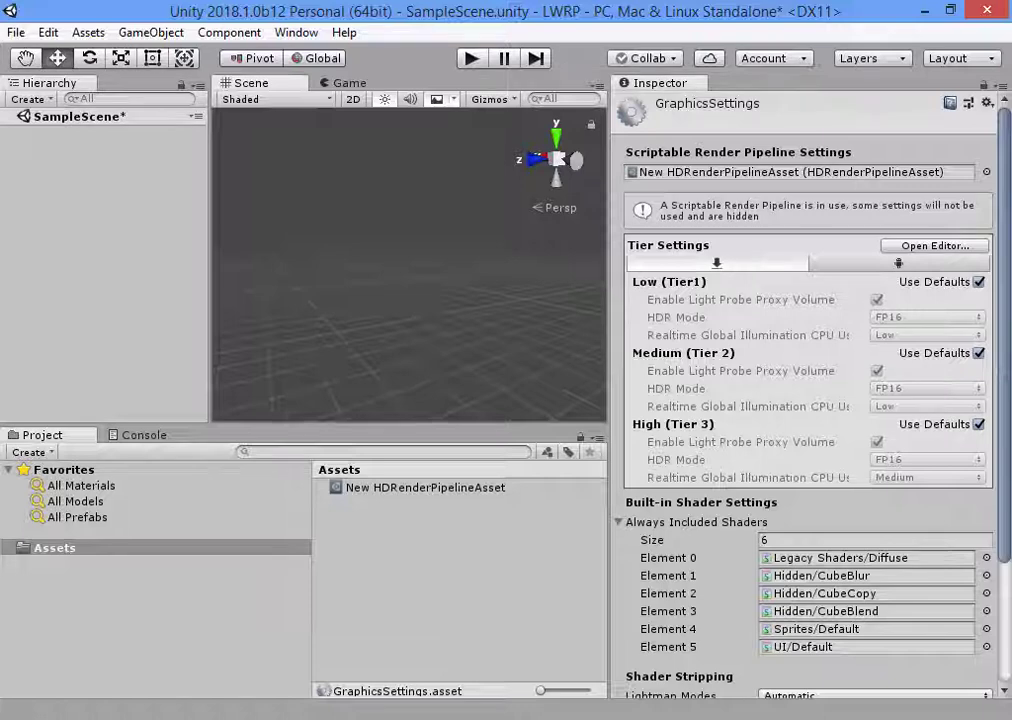
{"action": "left_click", "coordinate": [150, 32]}
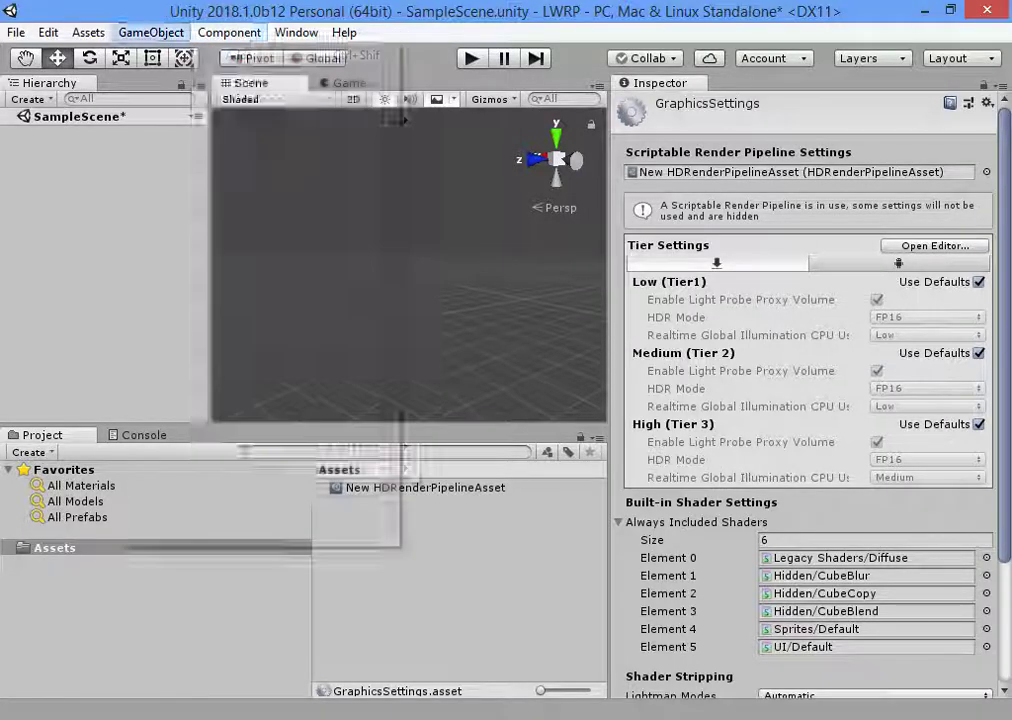
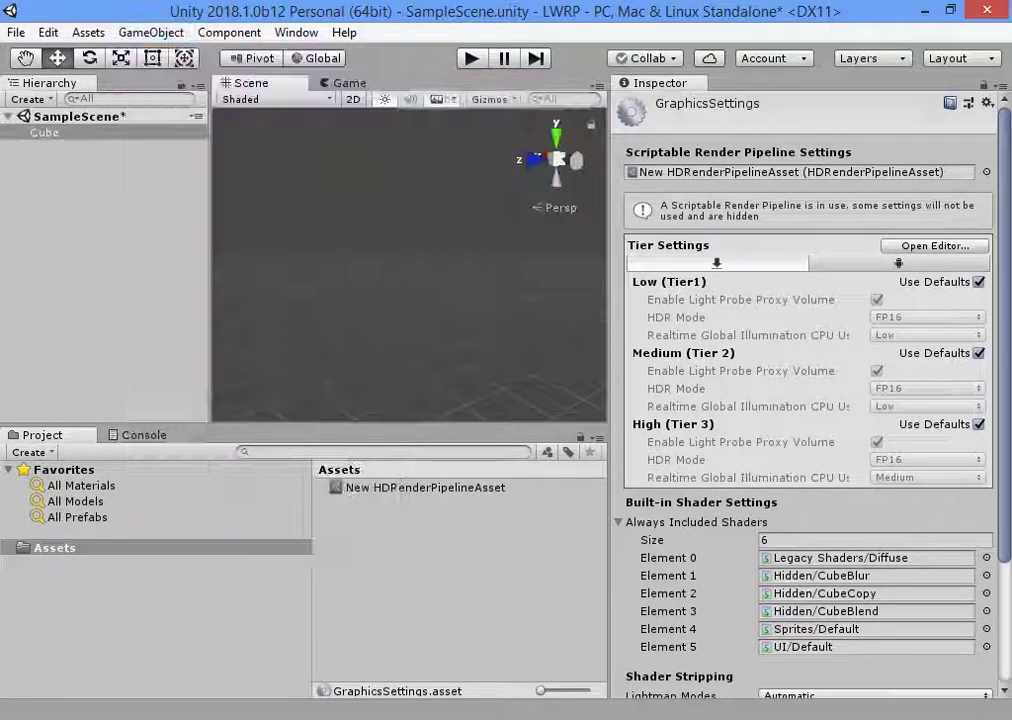
{"action": "left_click", "coordinate": [151, 32]}
{"action": "mouse_move", "coordinate": [175, 98]}
{"action": "left_click", "coordinate": [437, 186]}
{"action": "mouse_move", "coordinate": [851, 165]}
{"action": "left_mouse_down", "text": "alt"}
{"action": "mouse_move", "coordinate": [830, 165]}
{"action": "mouse_move", "coordinate": [841, 165]}
{"action": "left_mouse_up", "text": "alt"}
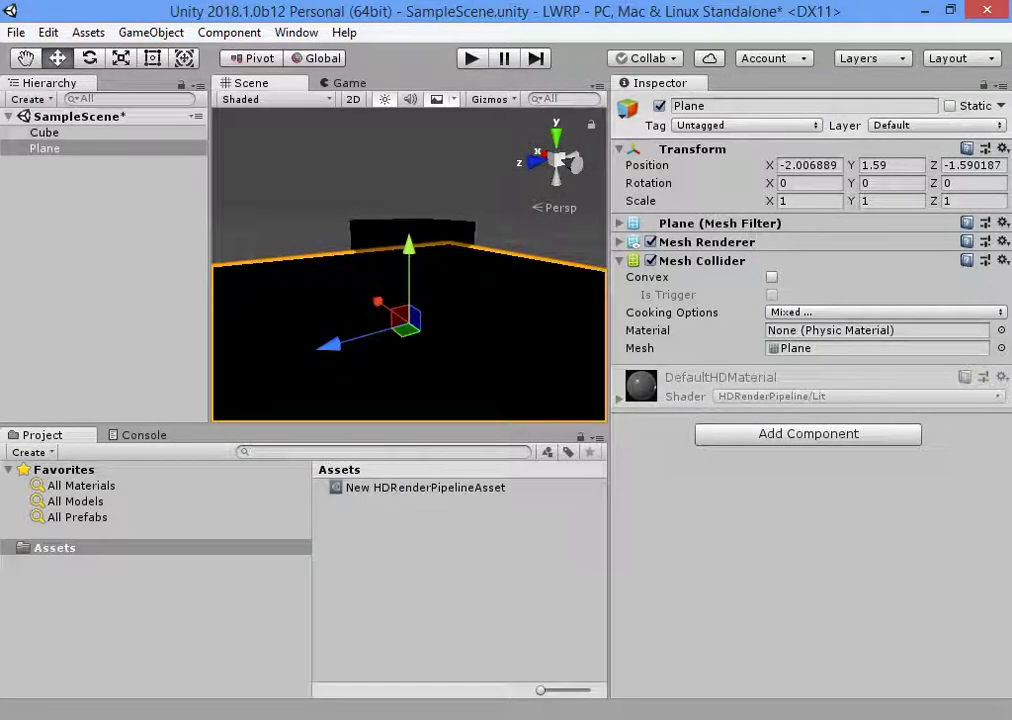
- Add a directional light and rotate it to about X 33.6, Y -38, Z -6.7
{"action": "left_click", "coordinate": [151, 32]}
{"action": "mouse_move", "coordinate": [140, 163]}
{"action": "left_click", "coordinate": [470, 164]}
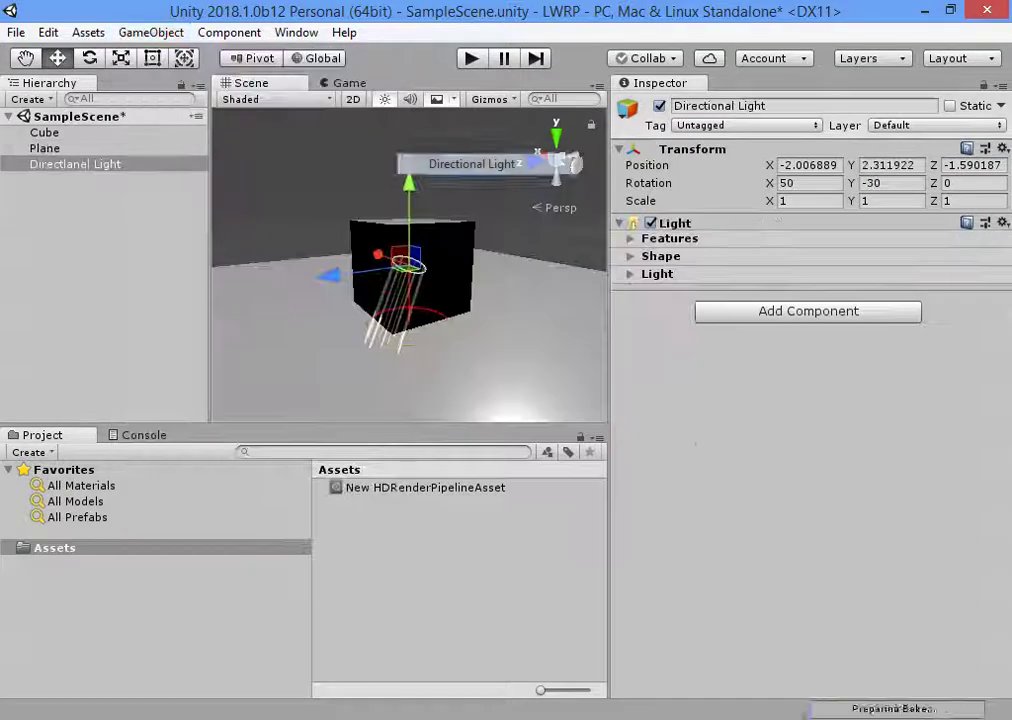
{"action": "key", "text": "e"}
{"action": "left_click_drag", "start_coordinate": [470, 240], "coordinate": [430, 270]}
{"action": "key", "text": "w"}
- Enable shadows on the directional light and view the cube's shadow from different angles
{"action": "left_click", "coordinate": [630, 238]}
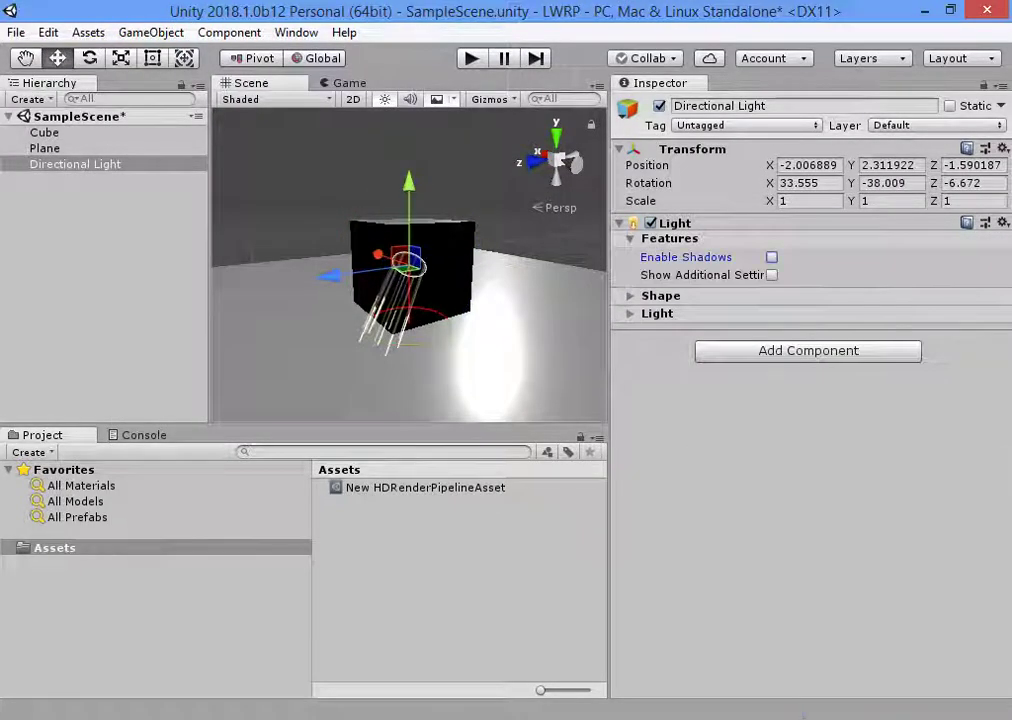
{"action": "left_click", "coordinate": [772, 257]}
{"action": "left_click_drag", "start_coordinate": [400, 320], "coordinate": [460, 316], "text": "alt"}
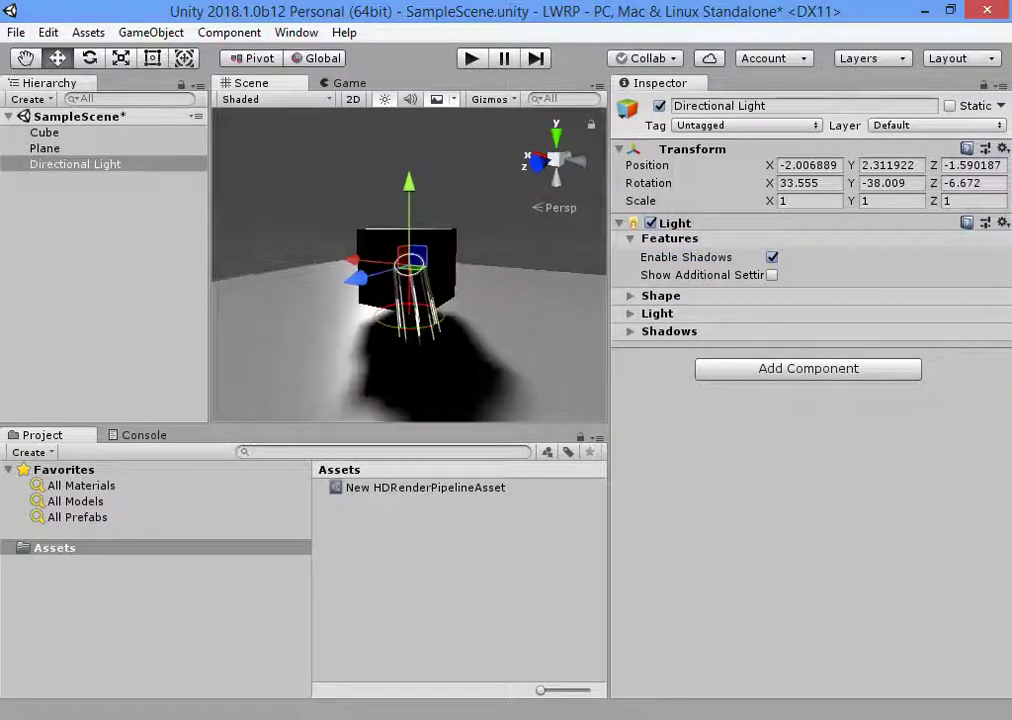
{"action": "left_click", "coordinate": [460, 316]}
{"action": "left_click_drag", "start_coordinate": [408, 250], "coordinate": [408, 220]}
{"action": "left_click", "coordinate": [300, 160]}
{"action": "left_click_drag", "start_coordinate": [300, 300], "coordinate": [323, 197], "text": "alt"}
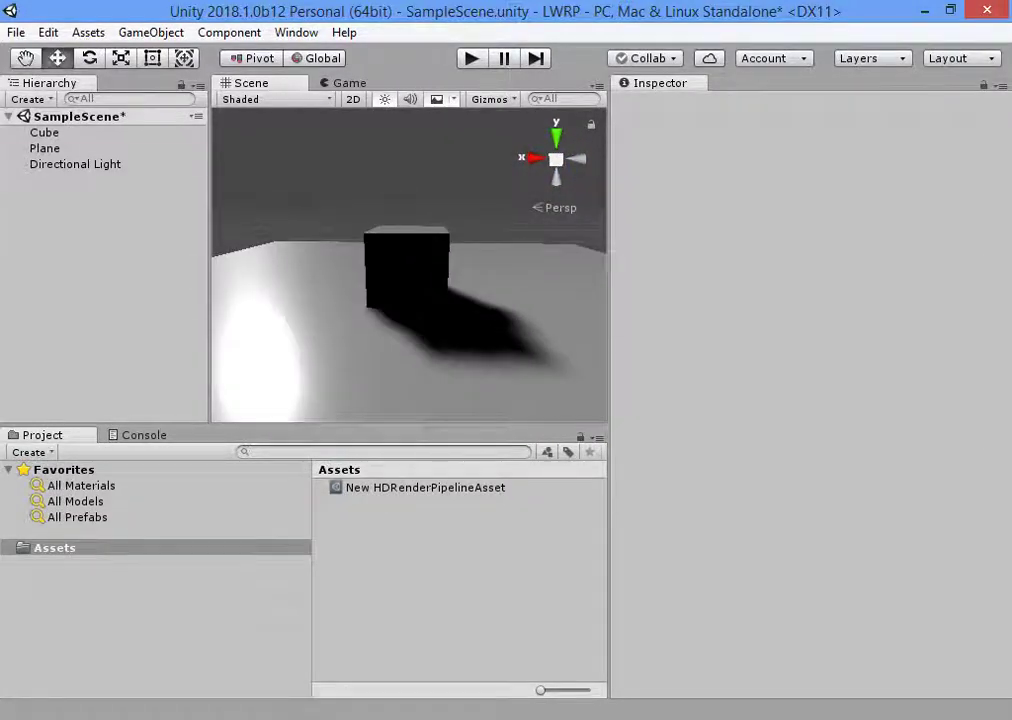
- Examine the directional light's Shape, Light and Shadows settings, including its type choices and the color temperature option
{"action": "left_click", "coordinate": [75, 164]}
{"action": "left_click_drag", "start_coordinate": [330, 250], "coordinate": [360, 240], "text": "alt"}
{"action": "left_click", "coordinate": [669, 331]}
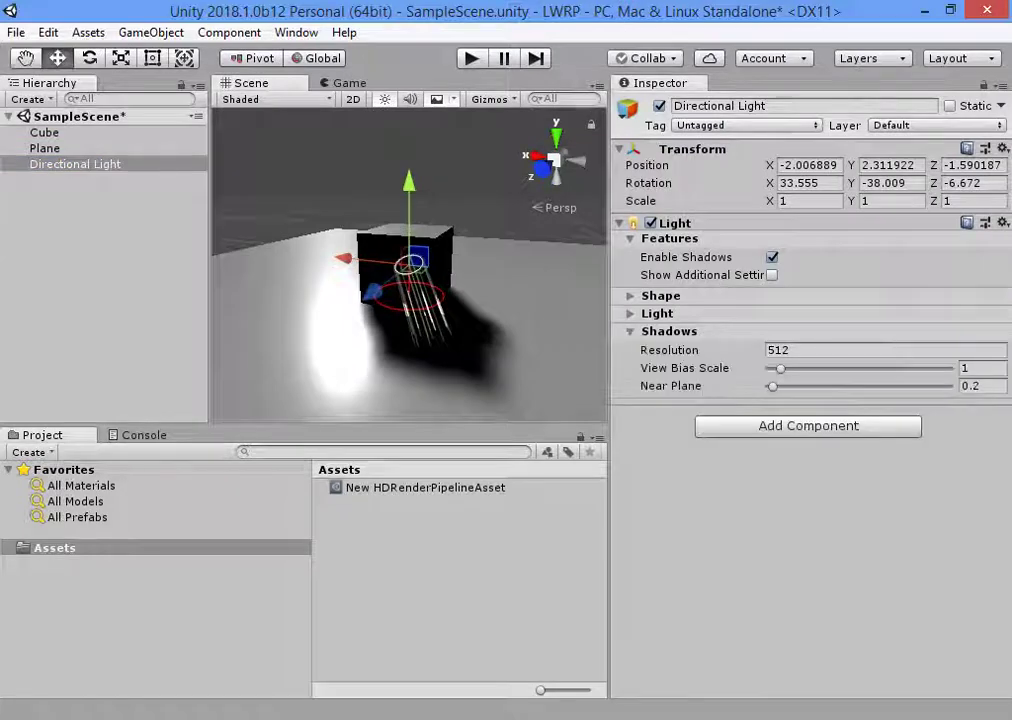
{"action": "left_click", "coordinate": [657, 313]}
{"action": "left_click", "coordinate": [660, 295]}
{"action": "left_click", "coordinate": [830, 314]}
{"action": "left_click", "coordinate": [813, 357]}
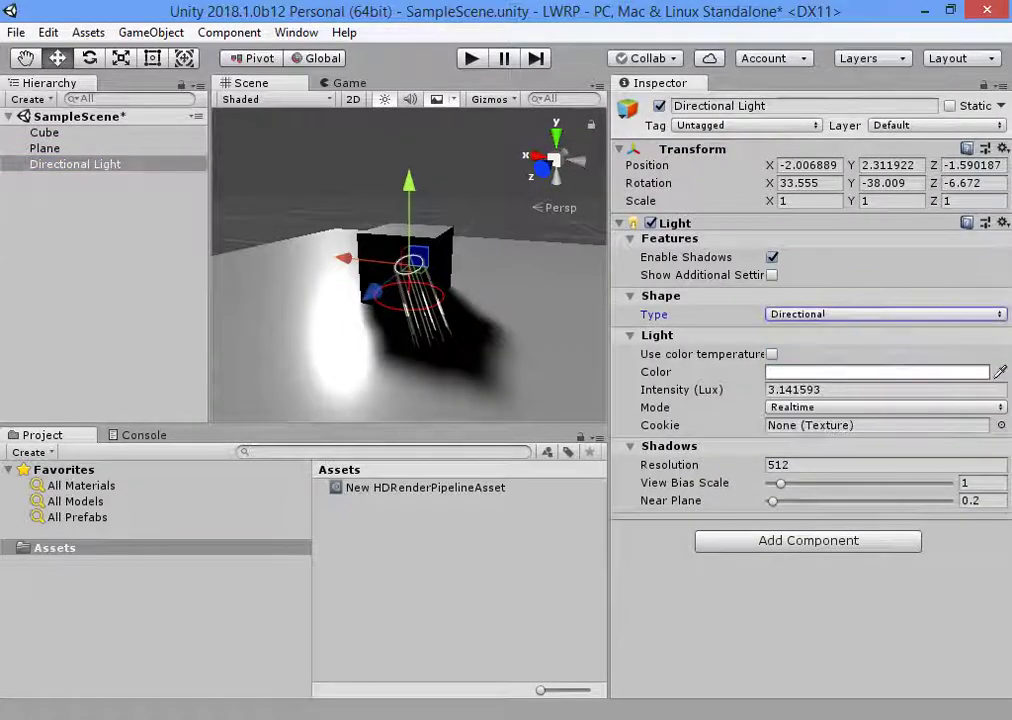
{"action": "left_click", "coordinate": [771, 354]}
{"action": "left_click", "coordinate": [771, 354]}
- Try a warm tint for the directional light's color and set it to near-white FBFBFB
{"action": "left_click", "coordinate": [877, 371]}
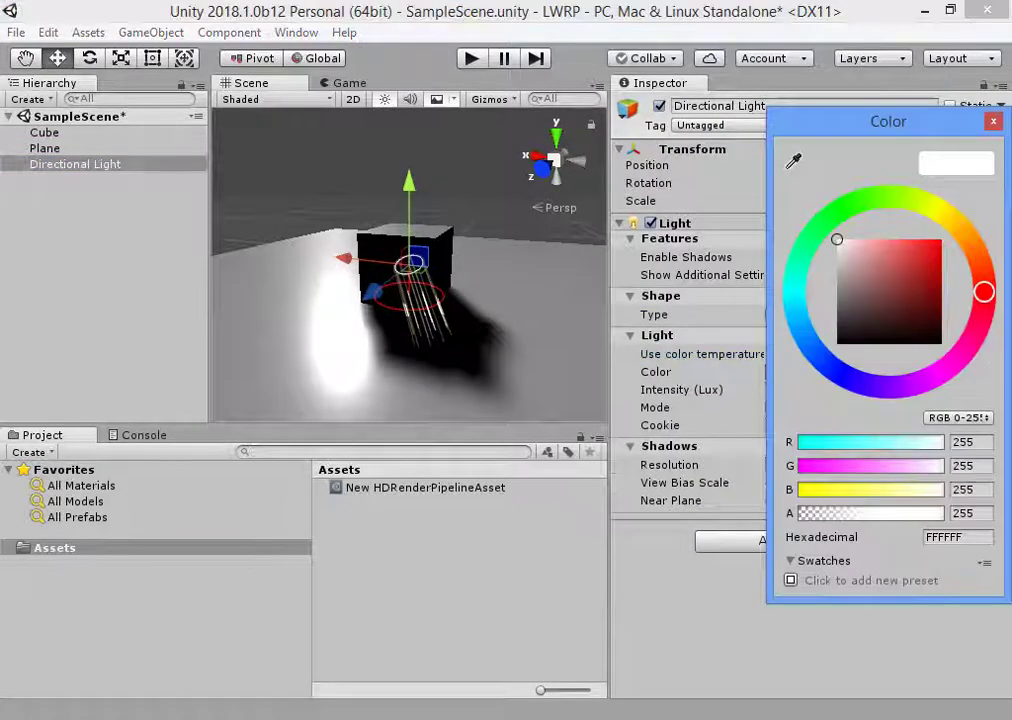
{"action": "left_click", "coordinate": [877, 239]}
{"action": "left_click_drag", "start_coordinate": [984, 291], "coordinate": [964, 234]}
{"action": "left_click", "coordinate": [838, 240]}
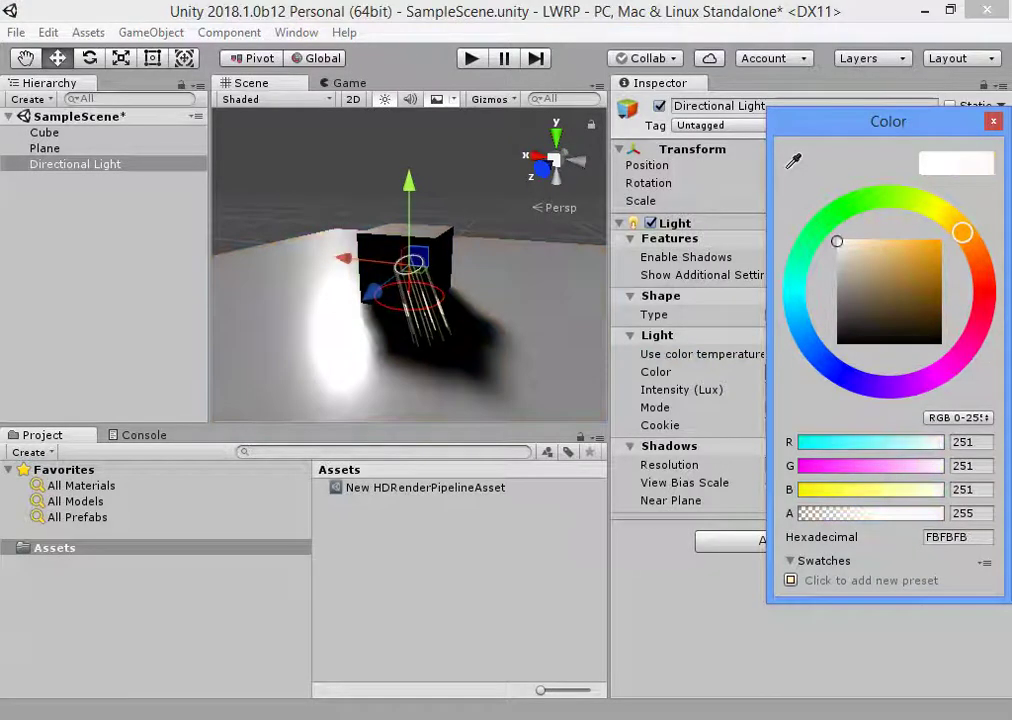
{"action": "left_click", "coordinate": [660, 190]}
- Examine the directional light's mode choices and additional settings, hiding them and collapsing its setting groups when done
{"action": "left_click", "coordinate": [885, 407]}
{"action": "left_click", "coordinate": [815, 427]}
{"action": "left_click", "coordinate": [771, 274]}
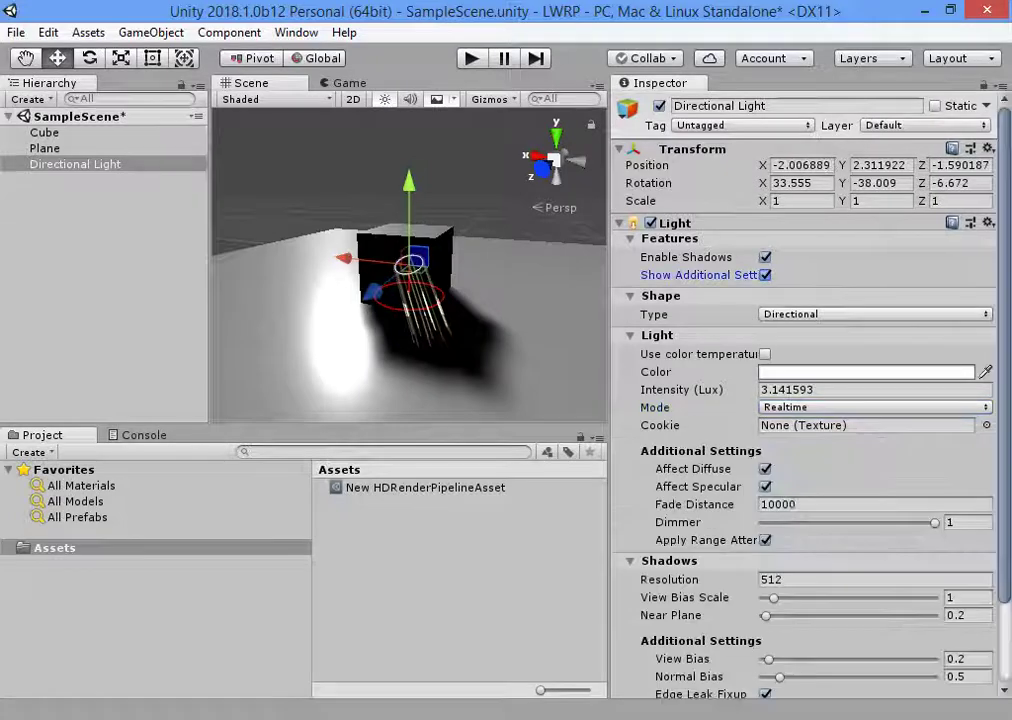
{"action": "scroll", "coordinate": [805, 400], "scroll_direction": "down", "scroll_amount": 3}
{"action": "scroll", "coordinate": [805, 400], "scroll_direction": "up", "scroll_amount": 3}
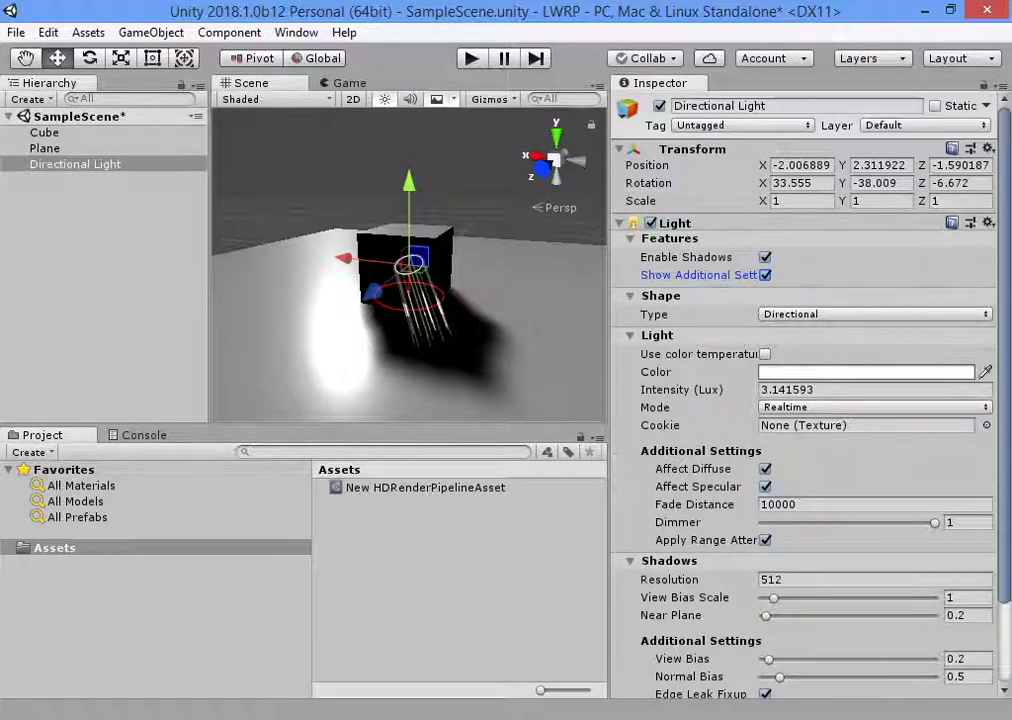
{"action": "left_click", "coordinate": [765, 274]}
{"action": "left_click", "coordinate": [630, 296]}
{"action": "left_click", "coordinate": [630, 334]}
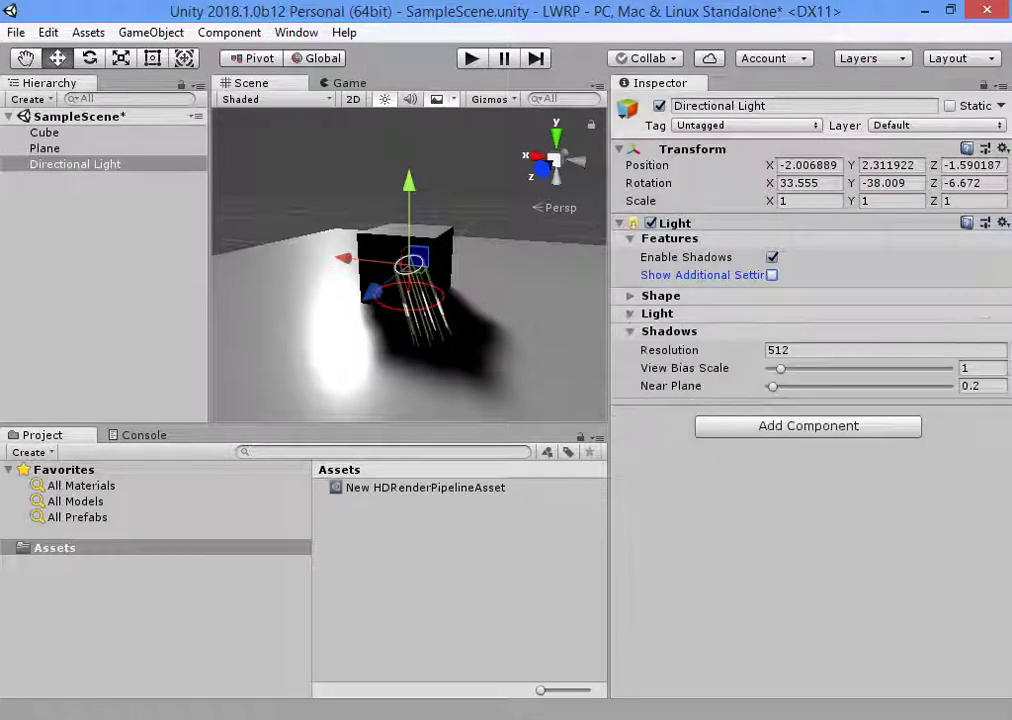
{"action": "left_click", "coordinate": [630, 331]}
- Add an area light to the scene and try rotating it, undoing the rotation
{"action": "left_click", "coordinate": [151, 32]}
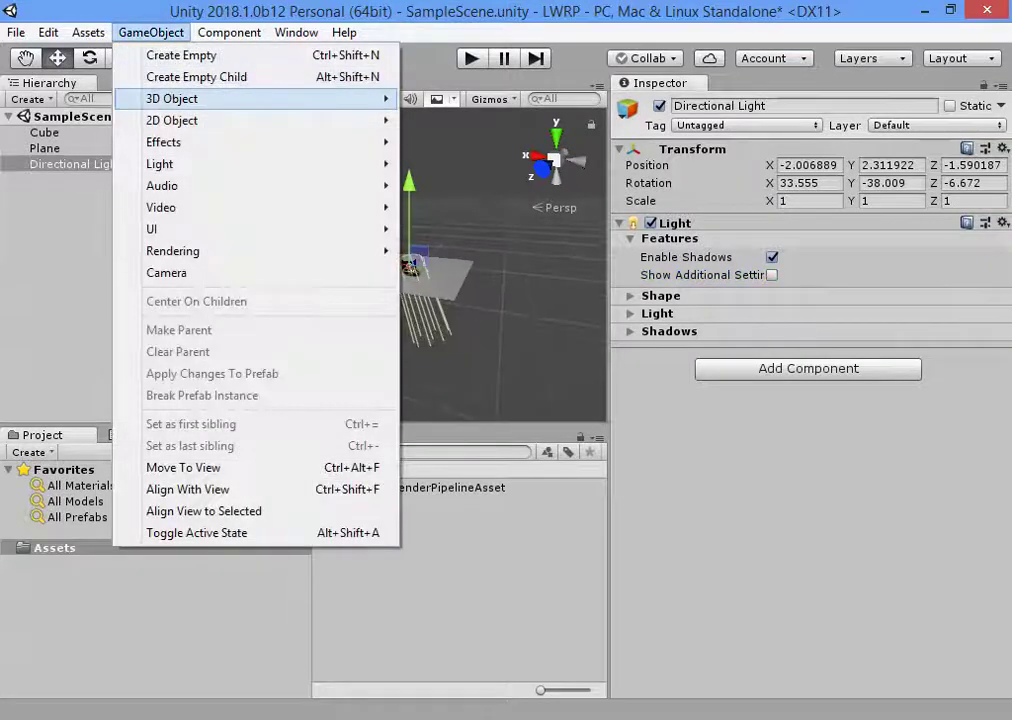
{"action": "mouse_move", "coordinate": [250, 164]}
{"action": "left_click", "coordinate": [460, 229]}
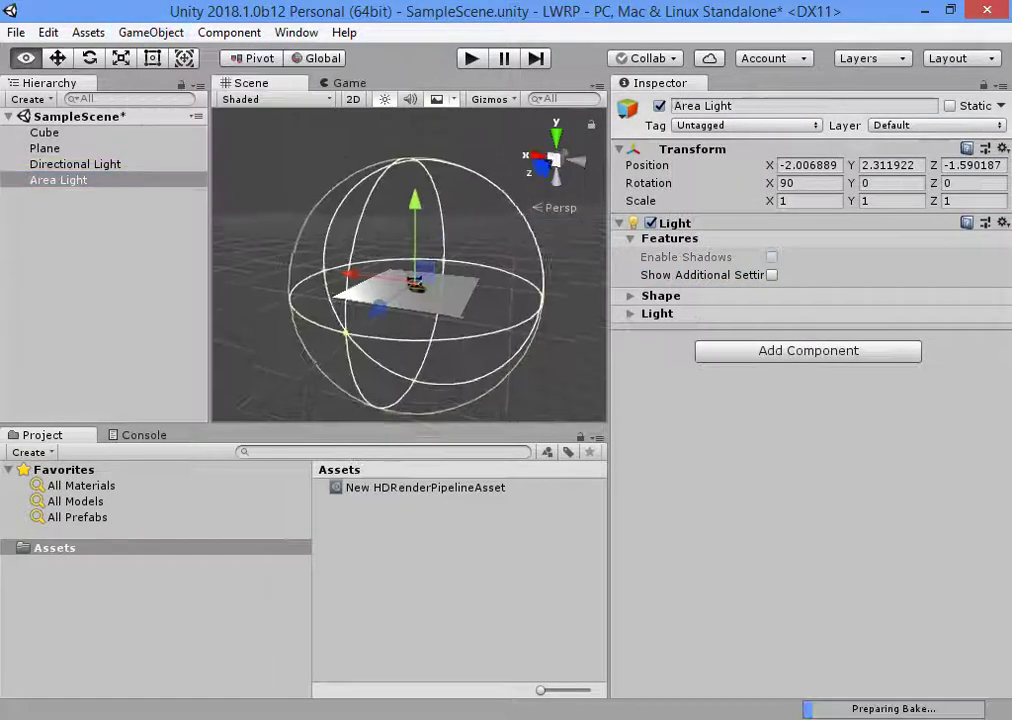
{"action": "left_click_drag", "start_coordinate": [440, 275], "coordinate": [473, 320]}
{"action": "key", "text": "e"}
{"action": "left_click_drag", "start_coordinate": [520, 262], "coordinate": [500, 320]}
{"action": "key", "text": "ctrl+z"}
- Set the area light's shape type to Rectangle and place it at about X -2.35, Y 2.59, Z 0
{"action": "left_click", "coordinate": [660, 296]}
{"action": "left_click", "coordinate": [885, 314]}
{"action": "left_click", "coordinate": [825, 401]}
{"action": "left_click_drag", "start_coordinate": [420, 300], "coordinate": [470, 285], "text": "alt"}
{"action": "mouse_move", "coordinate": [400, 230]}
{"action": "left_mouse_down"}
{"action": "mouse_move", "coordinate": [380, 270]}
{"action": "mouse_move", "coordinate": [400, 240]}
{"action": "mouse_move", "coordinate": [395, 250]}
{"action": "left_mouse_up"}
{"action": "mouse_move", "coordinate": [420, 300]}
{"action": "left_mouse_down", "text": "alt"}
{"action": "mouse_move", "coordinate": [330, 250]}
{"action": "mouse_move", "coordinate": [400, 280]}
{"action": "mouse_move", "coordinate": [360, 265]}
{"action": "mouse_move", "coordinate": [372, 290]}
{"action": "mouse_move", "coordinate": [372, 280]}
{"action": "mouse_move", "coordinate": [410, 300]}
{"action": "left_mouse_up", "text": "alt"}
{"action": "key", "text": "e"}
{"action": "key", "text": "r"}
- Set the area light's range to 100 and both its X and Y sizes to 10
{"action": "left_click", "coordinate": [885, 332]}
{"action": "type", "text": "100"}
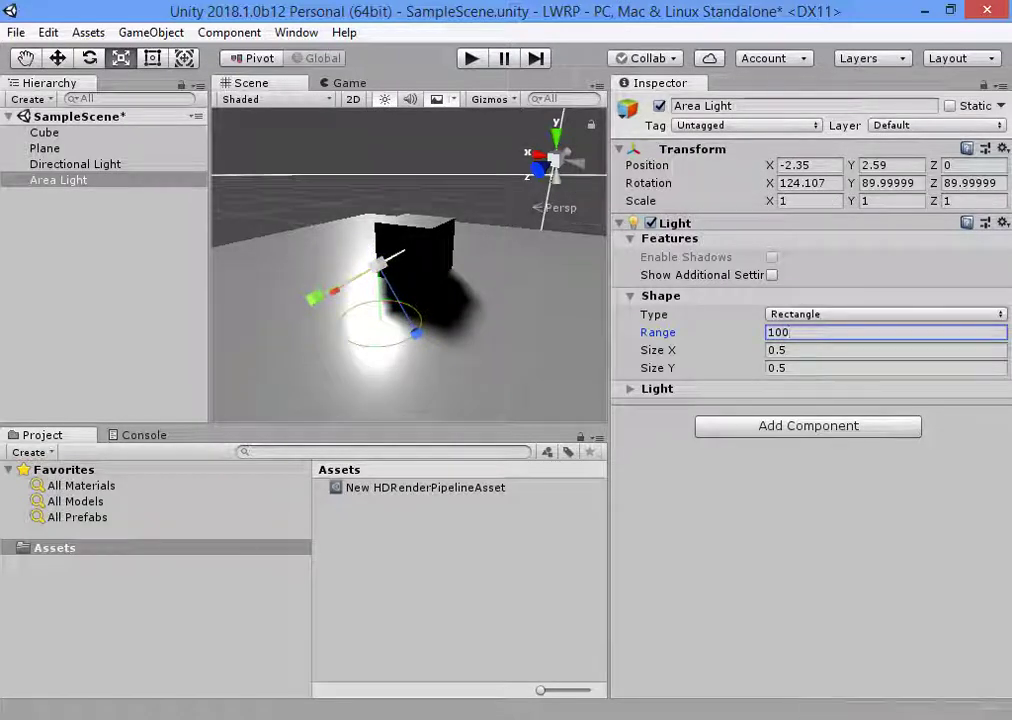
{"action": "key", "text": "Tab"}
{"action": "type", "text": "10"}
{"action": "key", "text": "Tab"}
{"action": "type", "text": "10"}
- Raise the area light above the cube to about X -2, Y 4.18, Z -0.4
{"action": "left_click_drag", "start_coordinate": [410, 260], "coordinate": [485, 285], "text": "alt"}
{"action": "key", "text": "e"}
{"action": "key", "text": "ctrl+z"}
{"action": "key", "text": "w"}
{"action": "left_click_drag", "start_coordinate": [392, 278], "coordinate": [368, 224]}
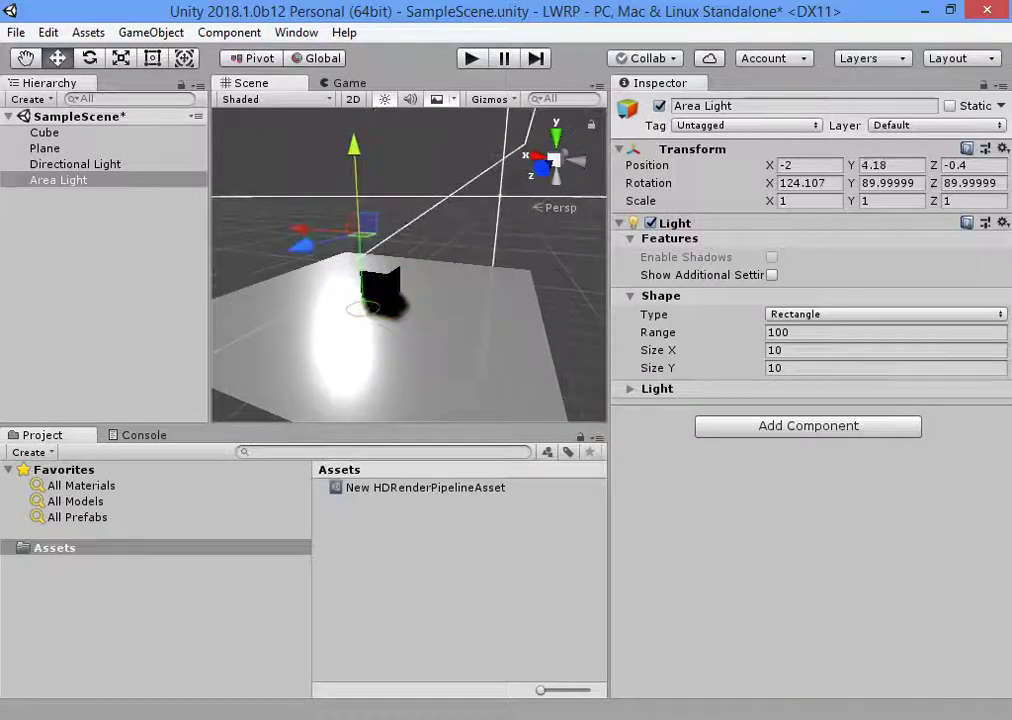
- Set the area light's color to red and try rotating the light
{"action": "left_click", "coordinate": [885, 368]}
{"action": "left_click", "coordinate": [631, 388]}
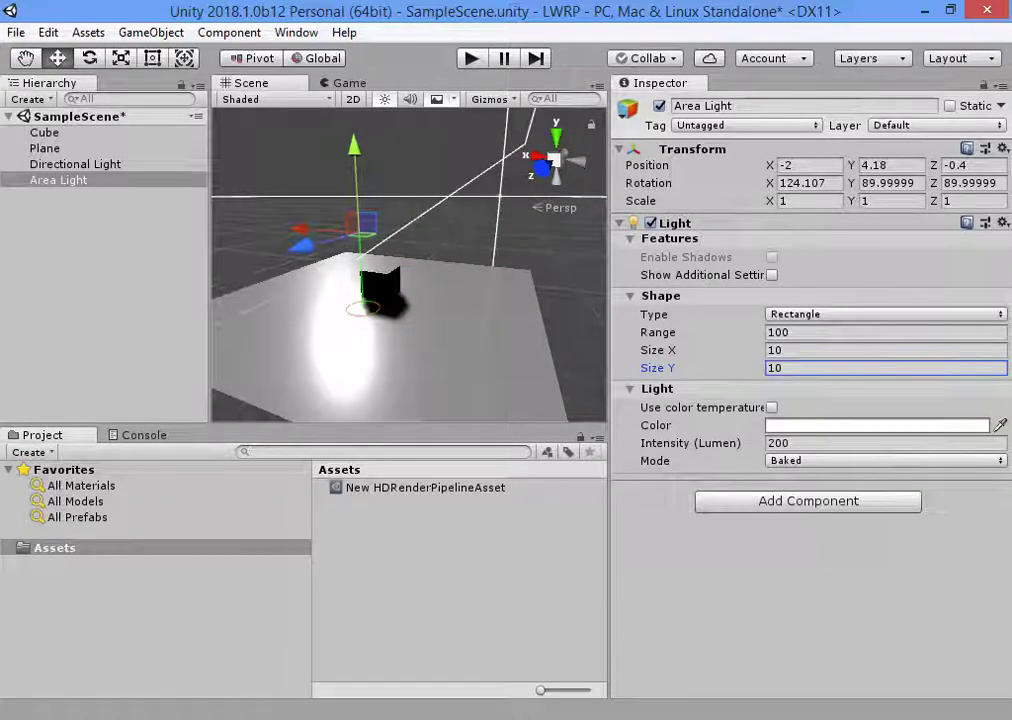
{"action": "left_click", "coordinate": [877, 425]}
{"action": "left_click_drag", "start_coordinate": [840, 245], "coordinate": [941, 239]}
{"action": "right_click_drag", "start_coordinate": [410, 300], "coordinate": [475, 305]}
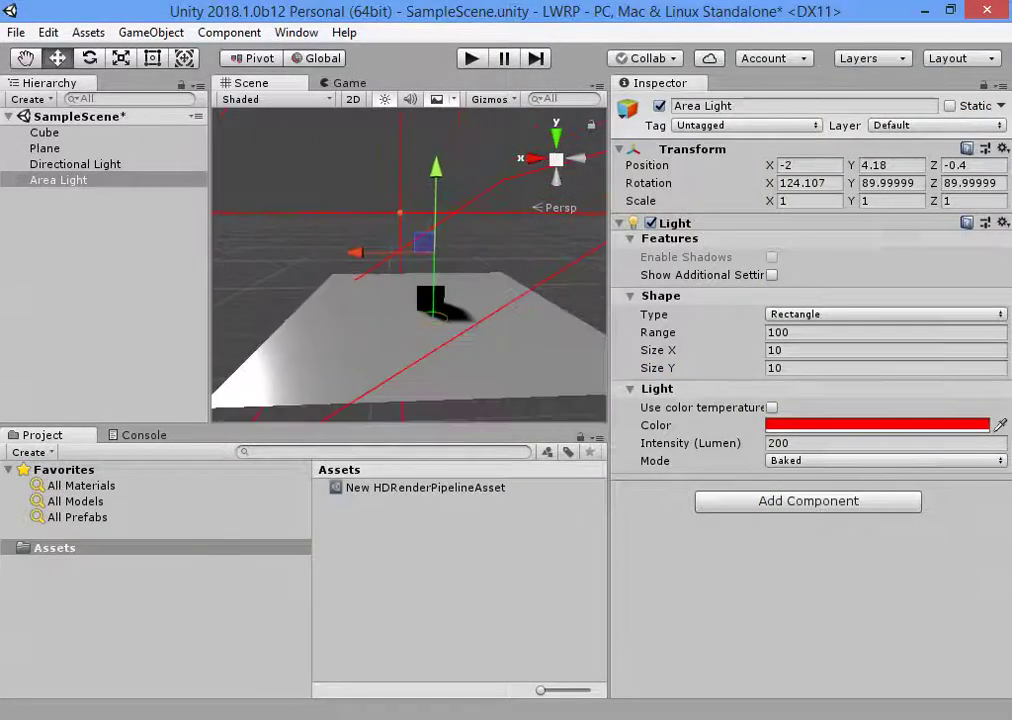
{"action": "key", "text": "e"}
{"action": "left_click_drag", "start_coordinate": [430, 250], "coordinate": [470, 250]}
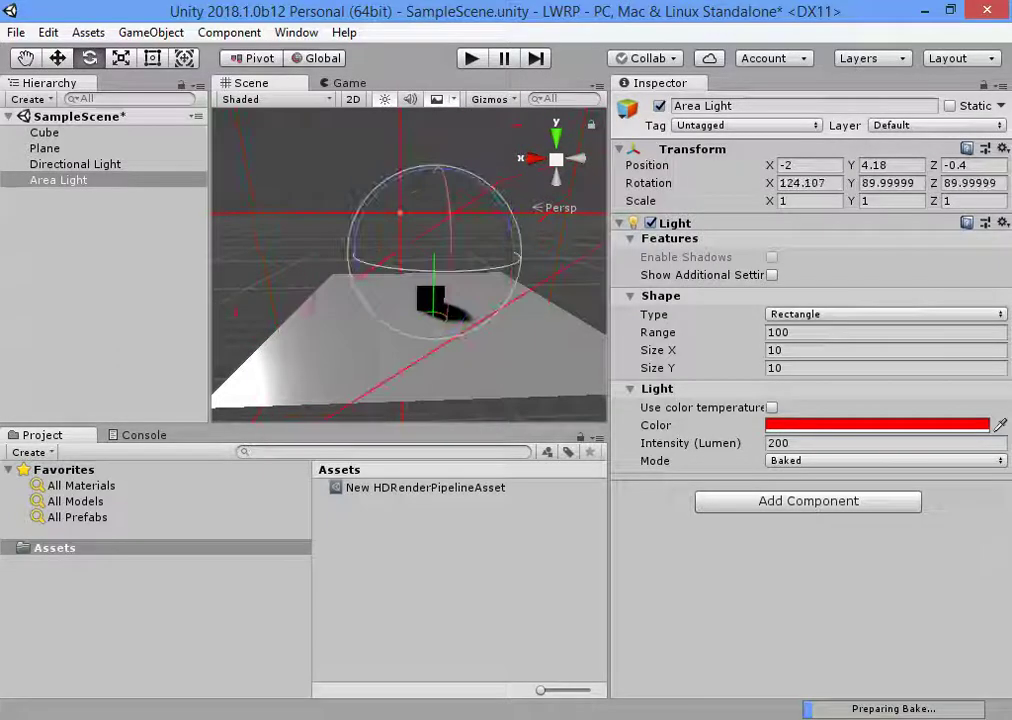
- Delete the area light and add a point light at the cube
{"action": "key", "text": "Delete"}
{"action": "double_click", "coordinate": [44, 132]}
{"action": "key", "text": "w"}
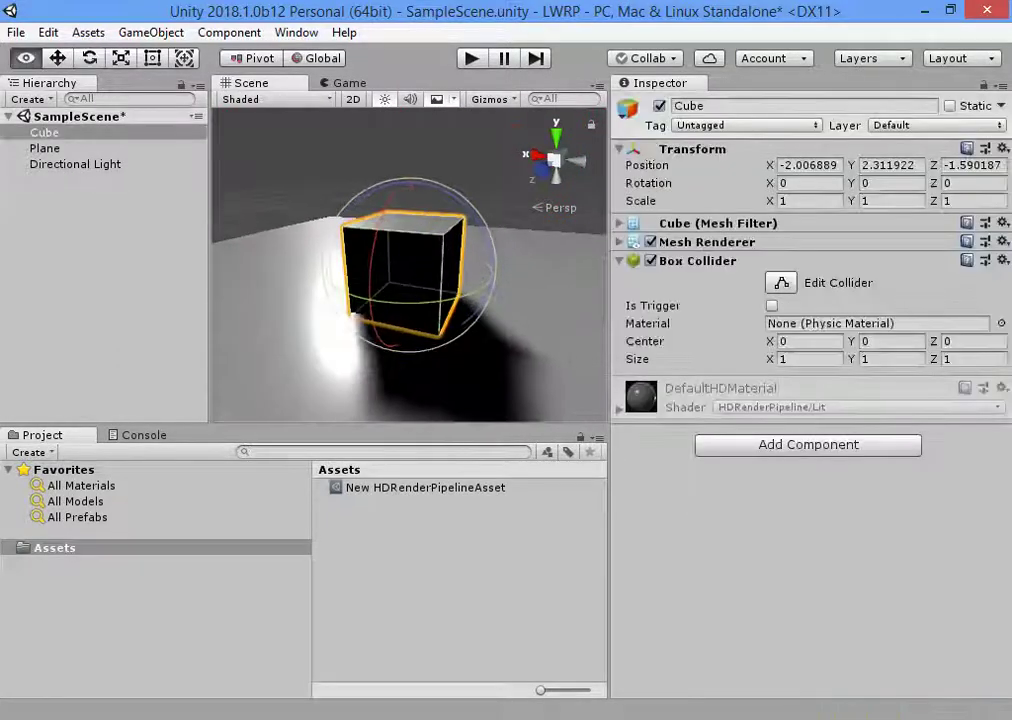
{"action": "left_click", "coordinate": [151, 32]}
{"action": "mouse_move", "coordinate": [160, 164]}
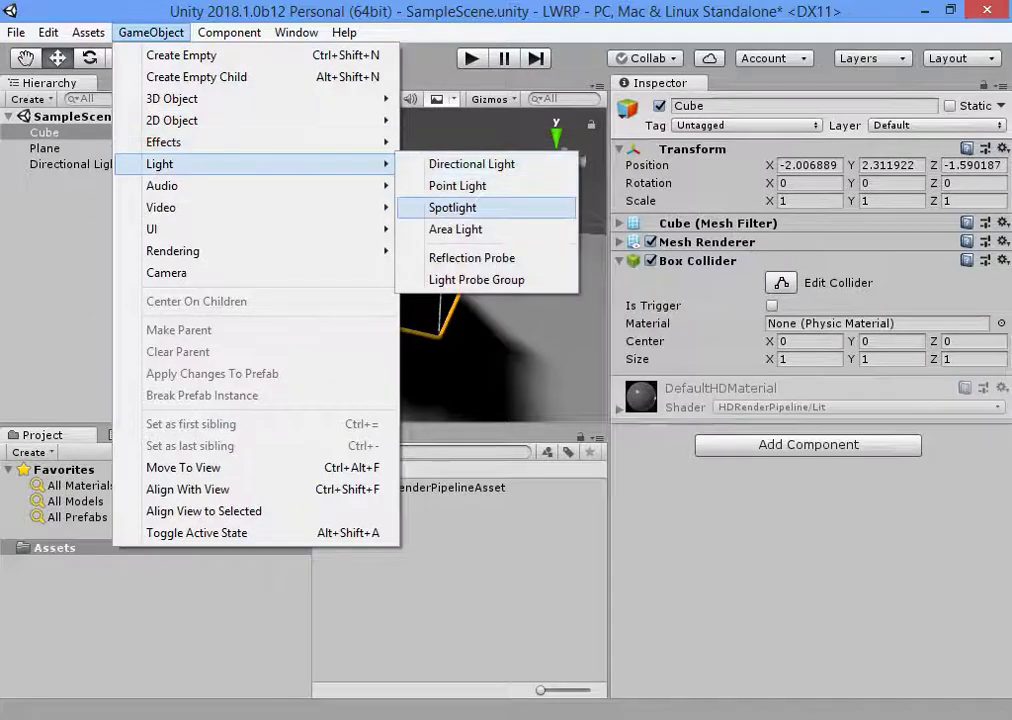
{"action": "left_click", "coordinate": [457, 185]}
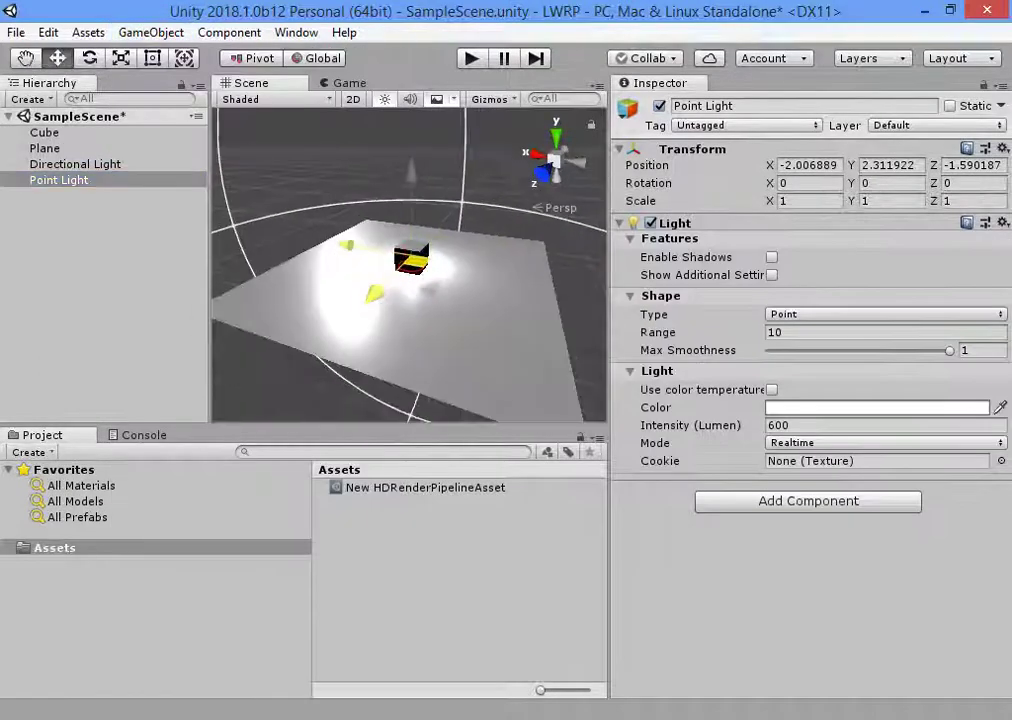
- Move the point light beside the cube to about X -3.22, Y 2.8, Z -2.77 and enable its shadows
{"action": "key", "text": "w"}
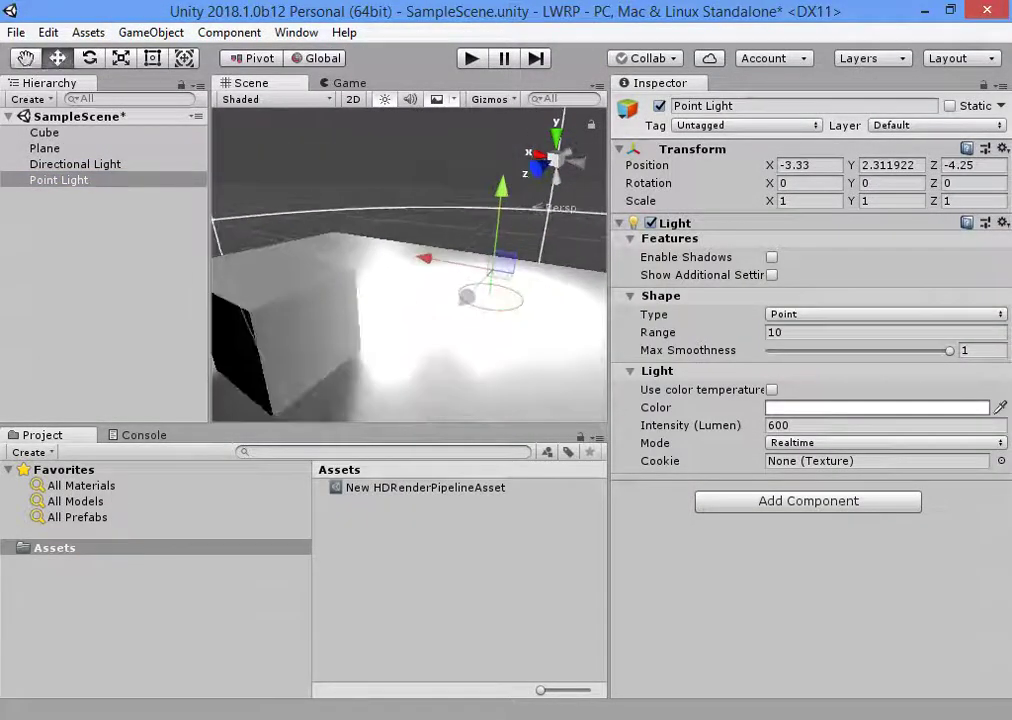
{"action": "left_click", "coordinate": [771, 257]}
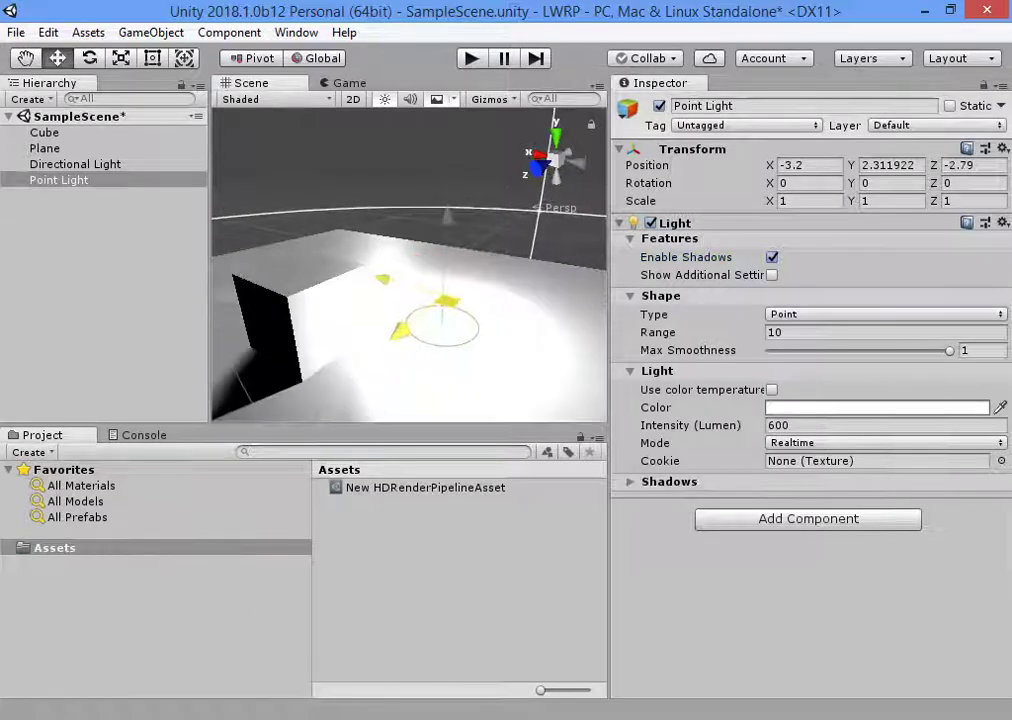
{"action": "left_click", "coordinate": [59, 180]}
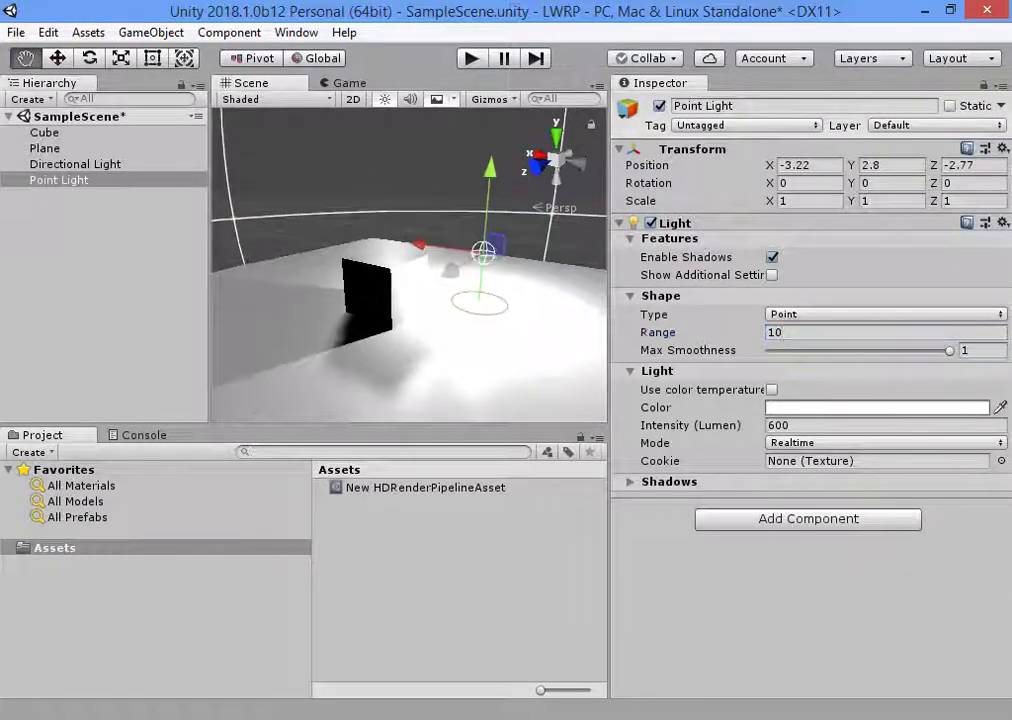
- Set the point light's Max Smoothness to about 0.748 and try color temperature on and off
{"action": "mouse_move", "coordinate": [950, 350]}
{"action": "left_mouse_down"}
{"action": "mouse_move", "coordinate": [808, 350]}
{"action": "mouse_move", "coordinate": [950, 350]}
{"action": "left_mouse_up"}
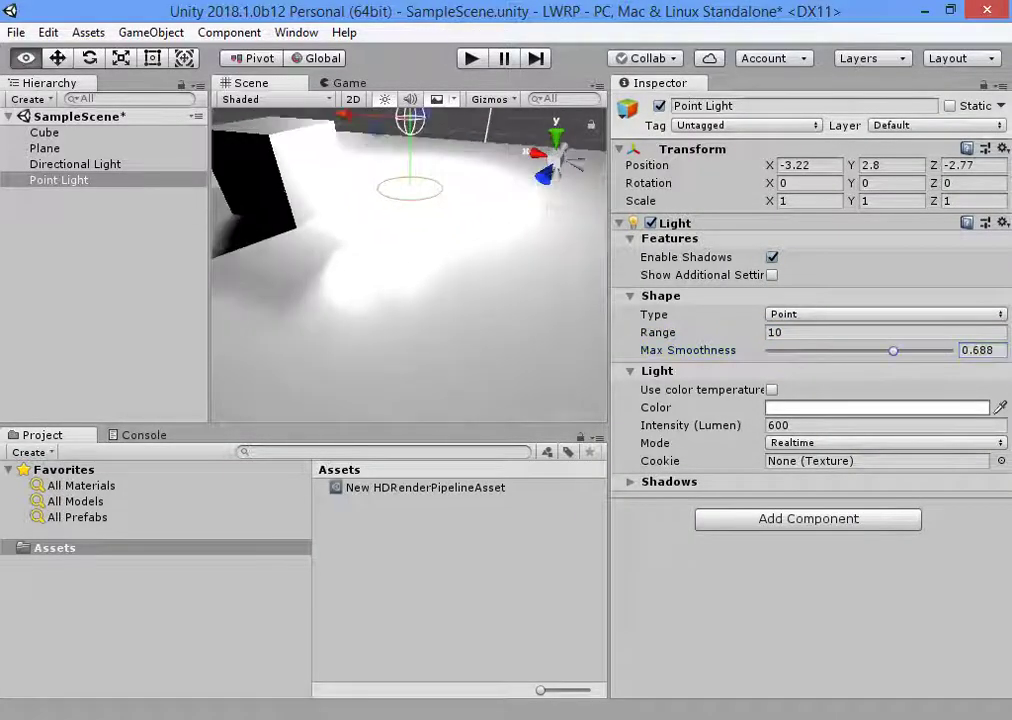
{"action": "type", "text": "0"}
{"action": "left_click_drag", "start_coordinate": [769, 350], "coordinate": [906, 350]}
{"action": "left_click", "coordinate": [771, 389]}
{"action": "left_click", "coordinate": [771, 389]}
- Change the point light's color to orange and view the light on the cube and plane
{"action": "left_click", "coordinate": [877, 407]}
{"action": "left_click", "coordinate": [937, 240]}
{"action": "left_click_drag", "start_coordinate": [984, 291], "coordinate": [974, 248]}
{"action": "left_click", "coordinate": [993, 121]}
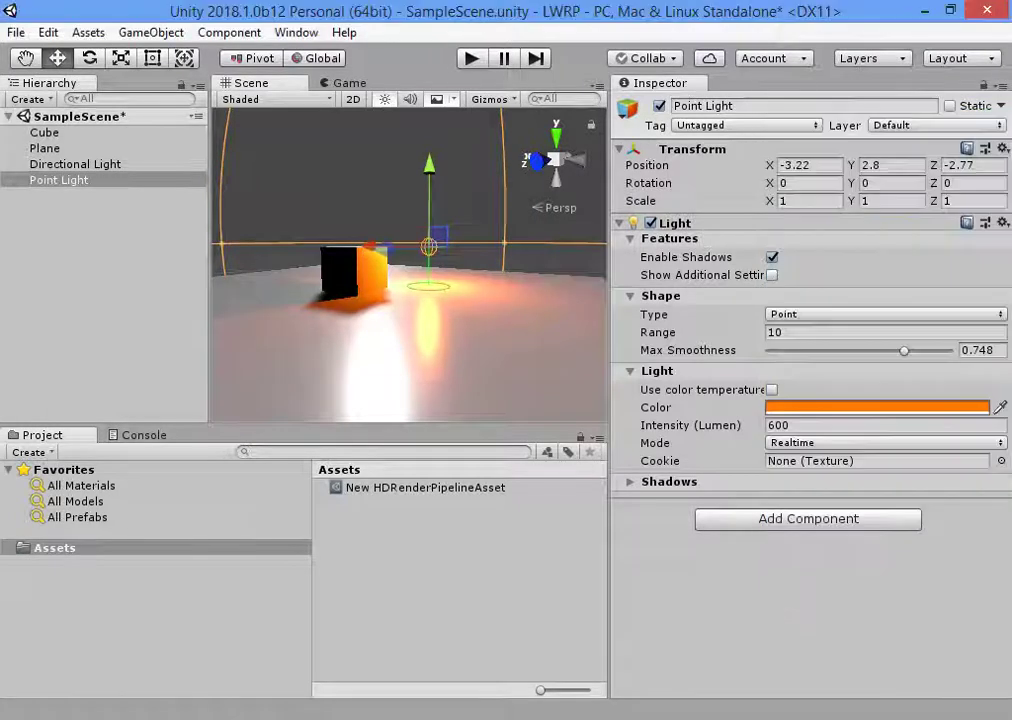
{"action": "left_click", "coordinate": [100, 300]}
{"action": "left_click_drag", "start_coordinate": [400, 300], "coordinate": [460, 280], "text": "alt"}
{"action": "double_click", "coordinate": [59, 180]}
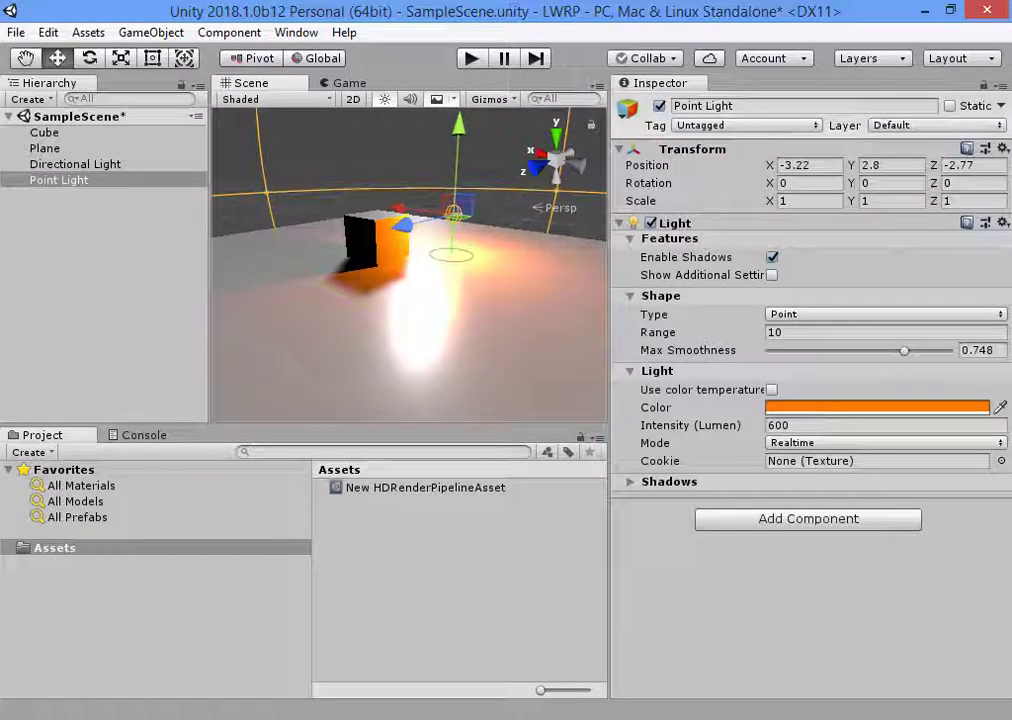
- Set the point light's range to about 11.39 and toggle color temperature on and back off
{"action": "left_click_drag", "start_coordinate": [658, 332], "coordinate": [681, 332]}
{"action": "left_click", "coordinate": [686, 389]}
{"action": "left_click", "coordinate": [686, 389]}
- Show the point light's shadow and additional settings and set the light's Dimmer to about 0.714
{"action": "left_click", "coordinate": [657, 481]}
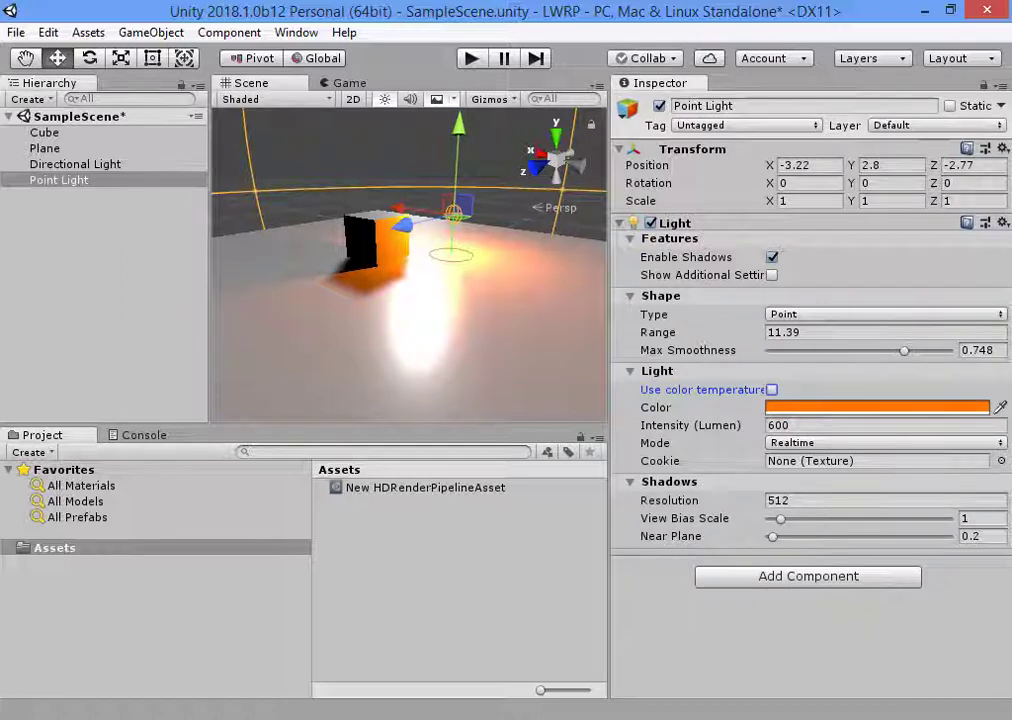
{"action": "left_click", "coordinate": [771, 274]}
{"action": "scroll", "coordinate": [771, 274], "scroll_direction": "down", "scroll_amount": 5}
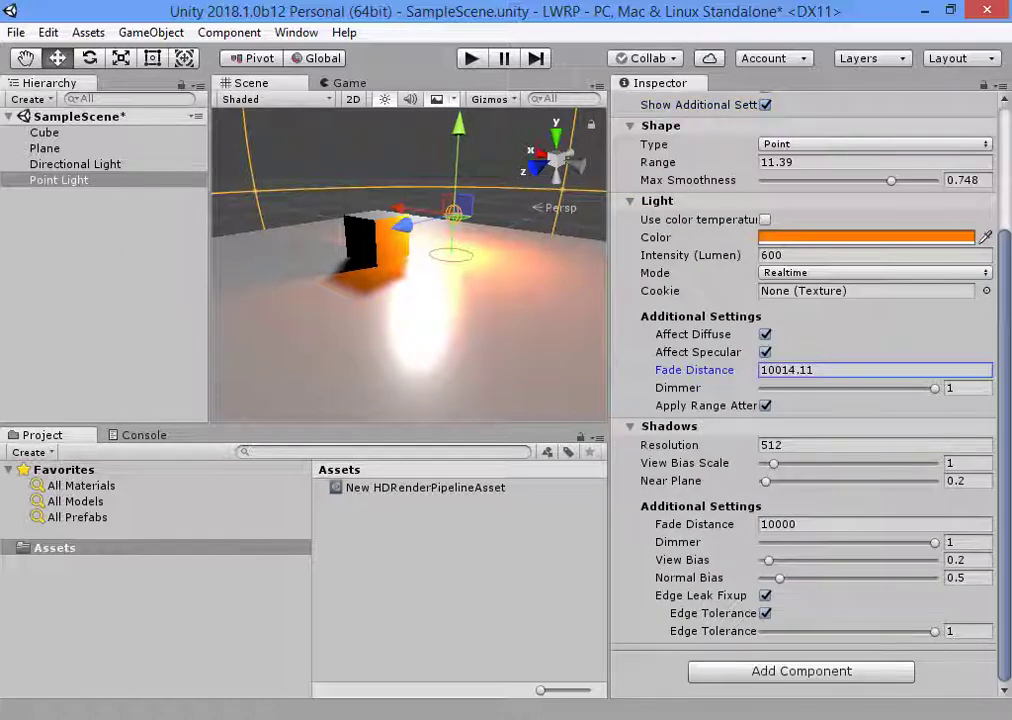
{"action": "left_click_drag", "start_coordinate": [935, 388], "coordinate": [884, 388]}
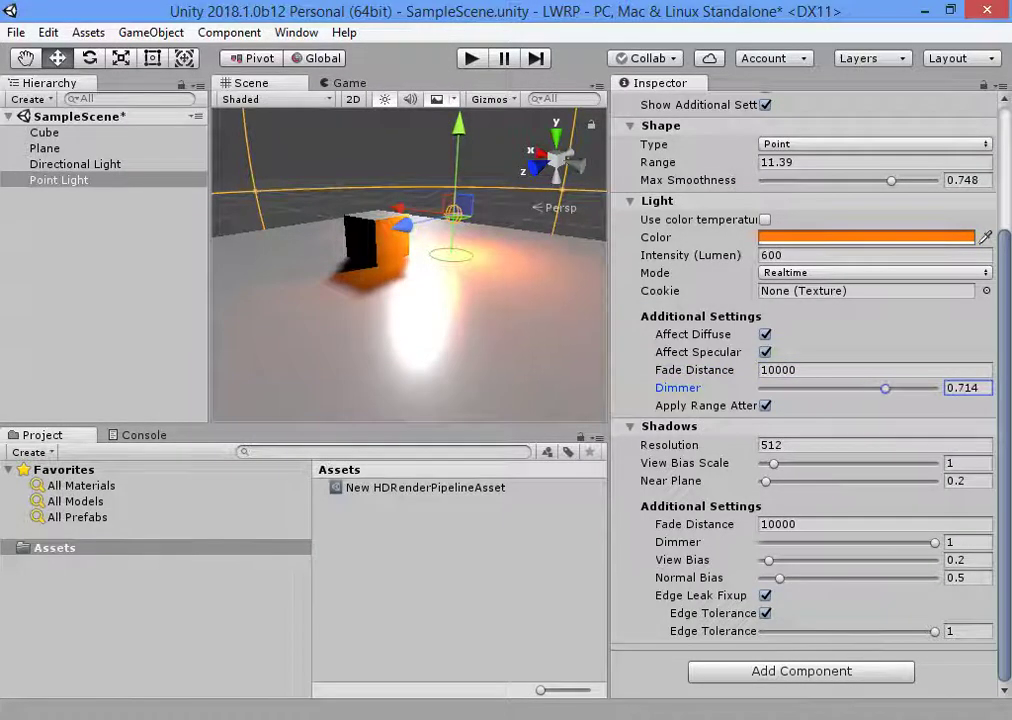
- Set the point light's shadow Near Plane to 0.1, Fade Distance to 1000 and Normal Bias to 0.19, and disable Edge Leak Fixup
{"action": "left_click_drag", "start_coordinate": [772, 481], "coordinate": [764, 481]}
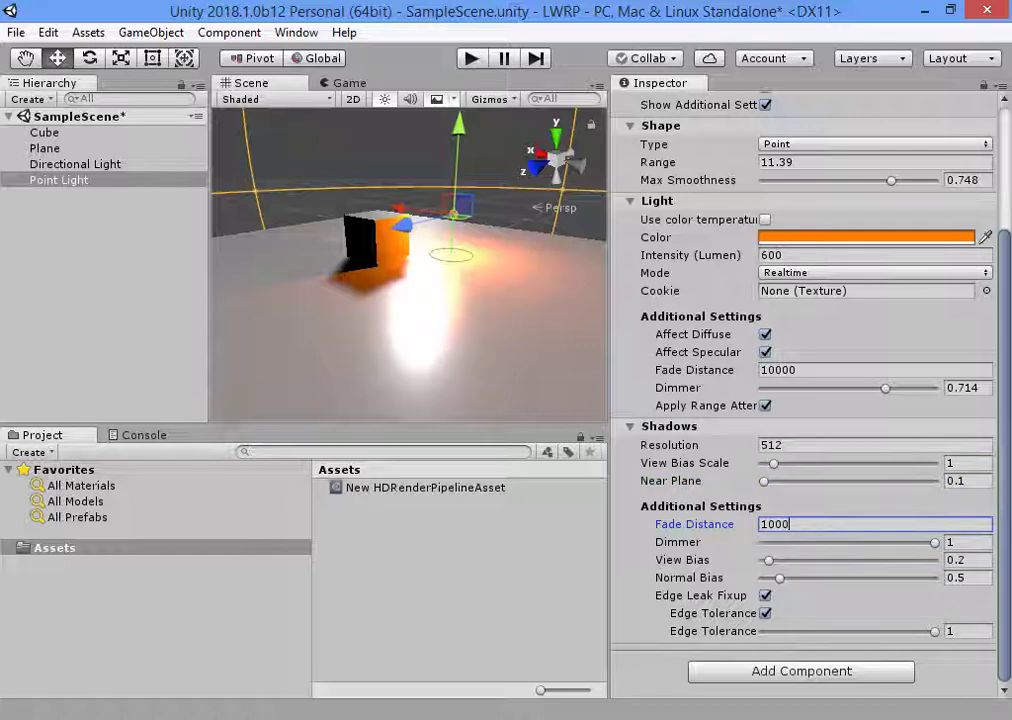
{"action": "left_click", "coordinate": [765, 595]}
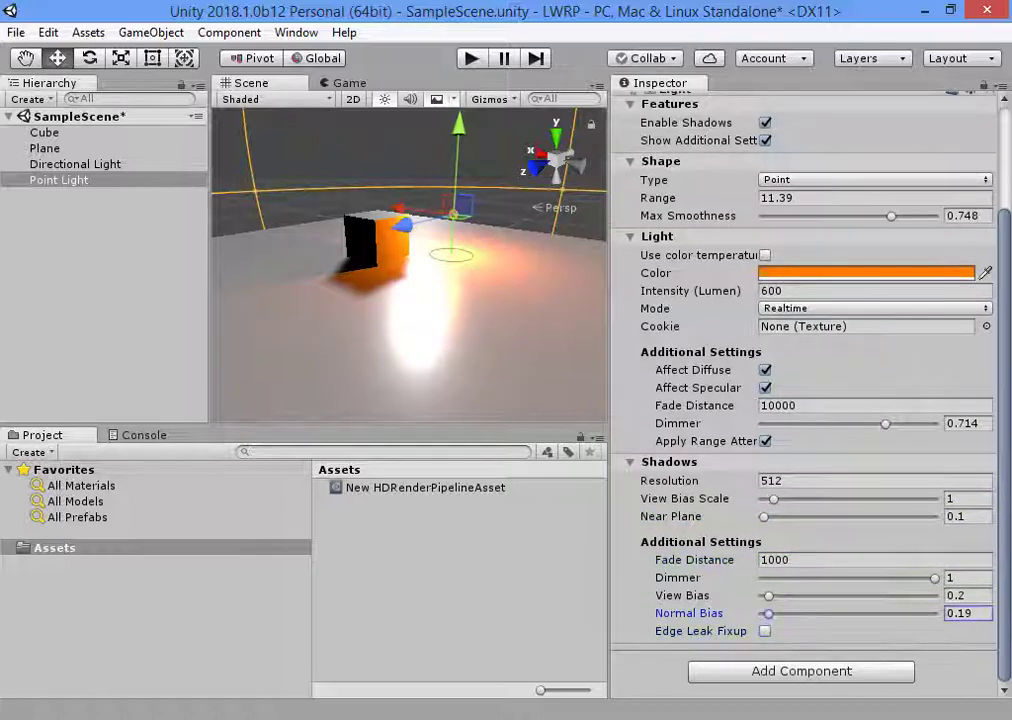
{"action": "scroll", "coordinate": [810, 380], "scroll_direction": "up", "scroll_amount": 10}
{"action": "scroll", "coordinate": [410, 265], "scroll_direction": "up", "scroll_amount": 5}
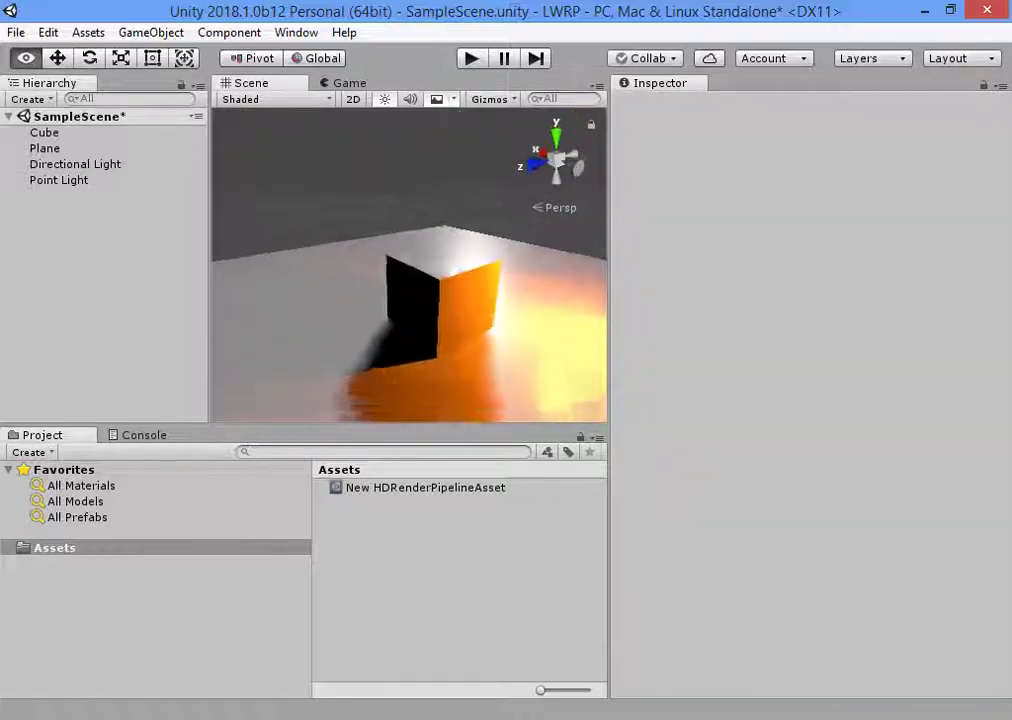
- Create an empty game object and add a Volume component to it
{"action": "left_click", "coordinate": [151, 32]}
{"action": "left_click", "coordinate": [181, 54]}
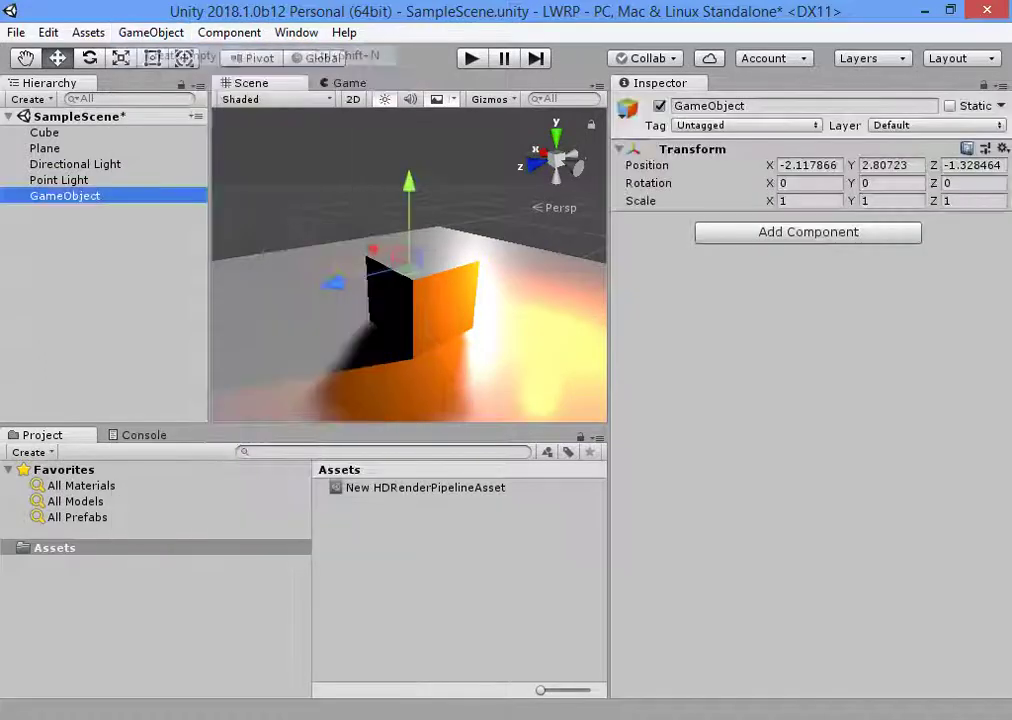
{"action": "left_click", "coordinate": [808, 231]}
{"action": "type", "text": "vol"}
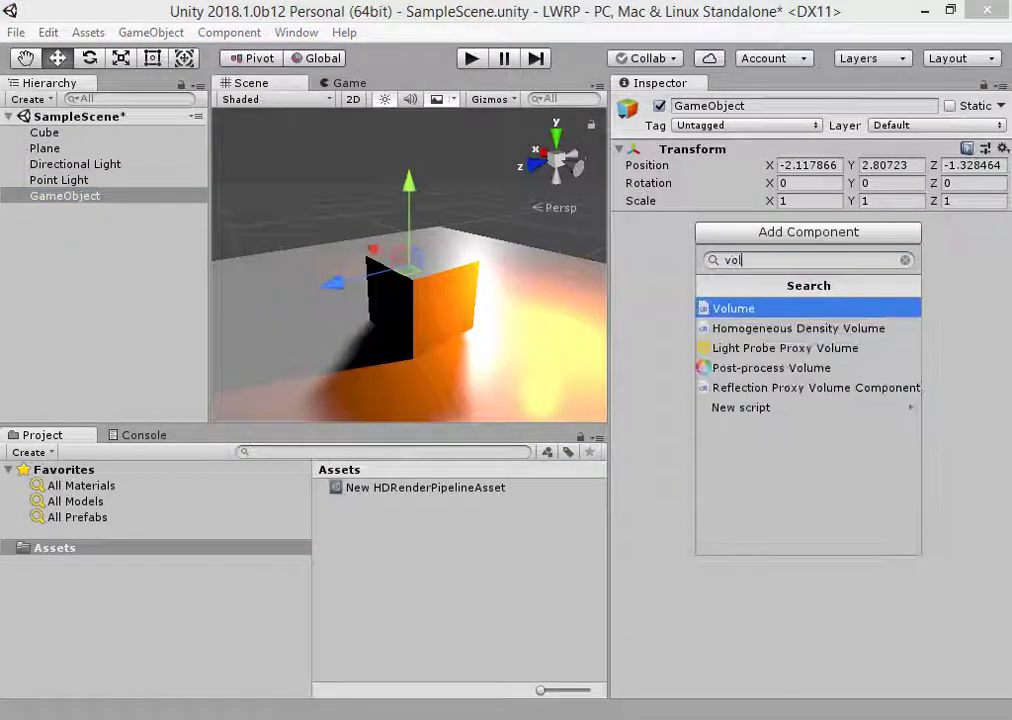
{"action": "key", "text": "Return"}
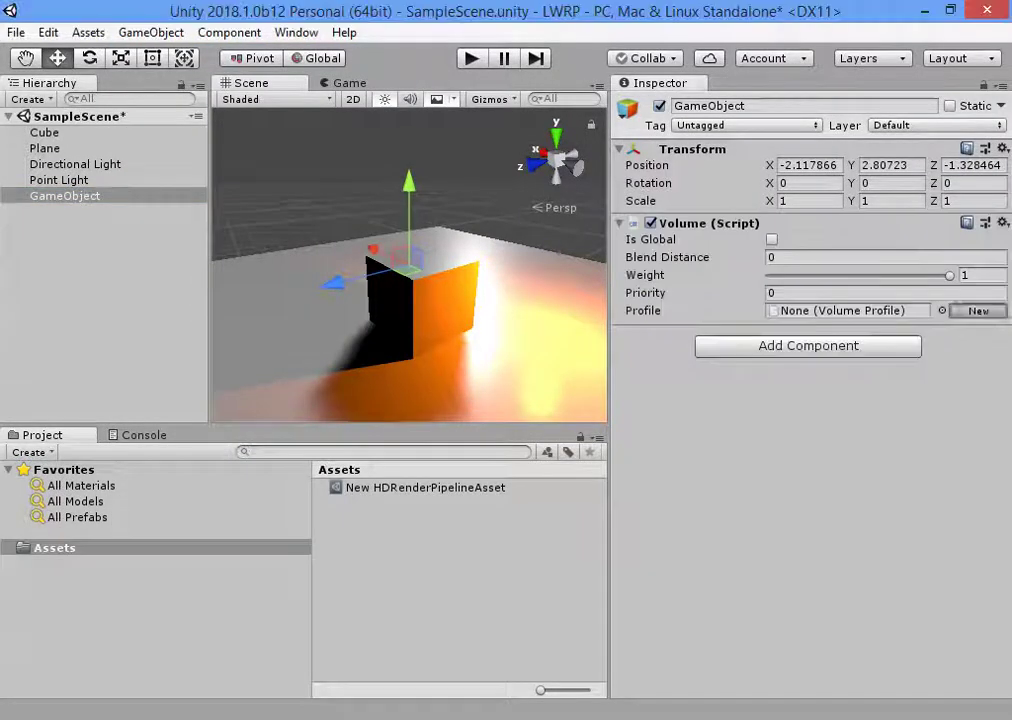
- Try to create a new profile for the volume, and clear the console
{"action": "left_click", "coordinate": [978, 311]}
{"action": "left_click", "coordinate": [978, 311]}
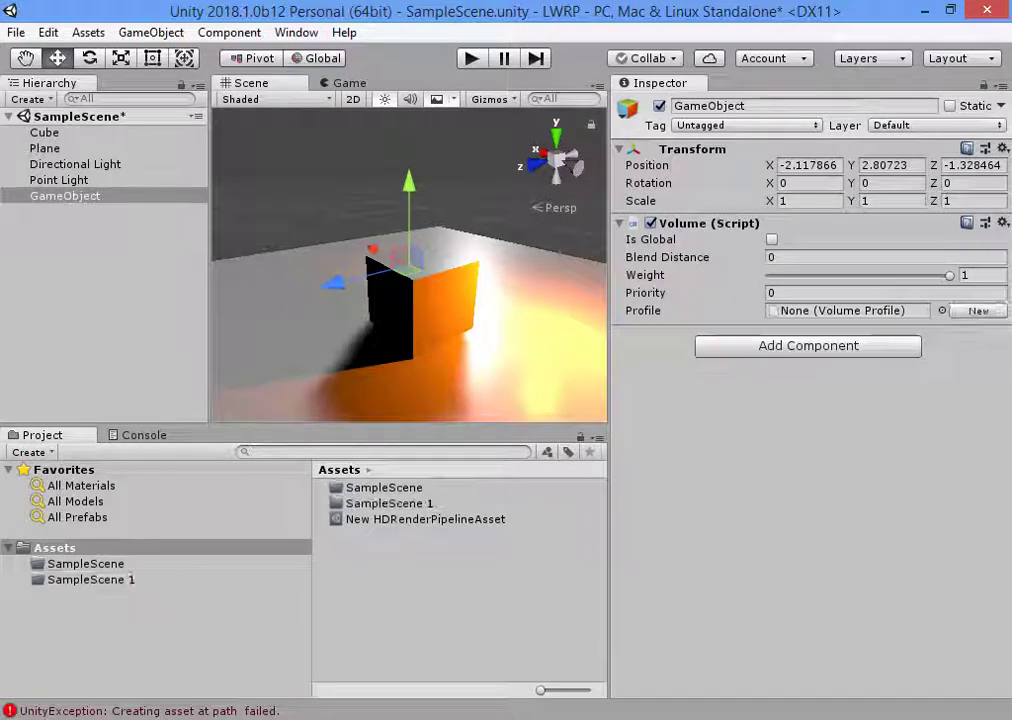
{"action": "left_click", "coordinate": [978, 311]}
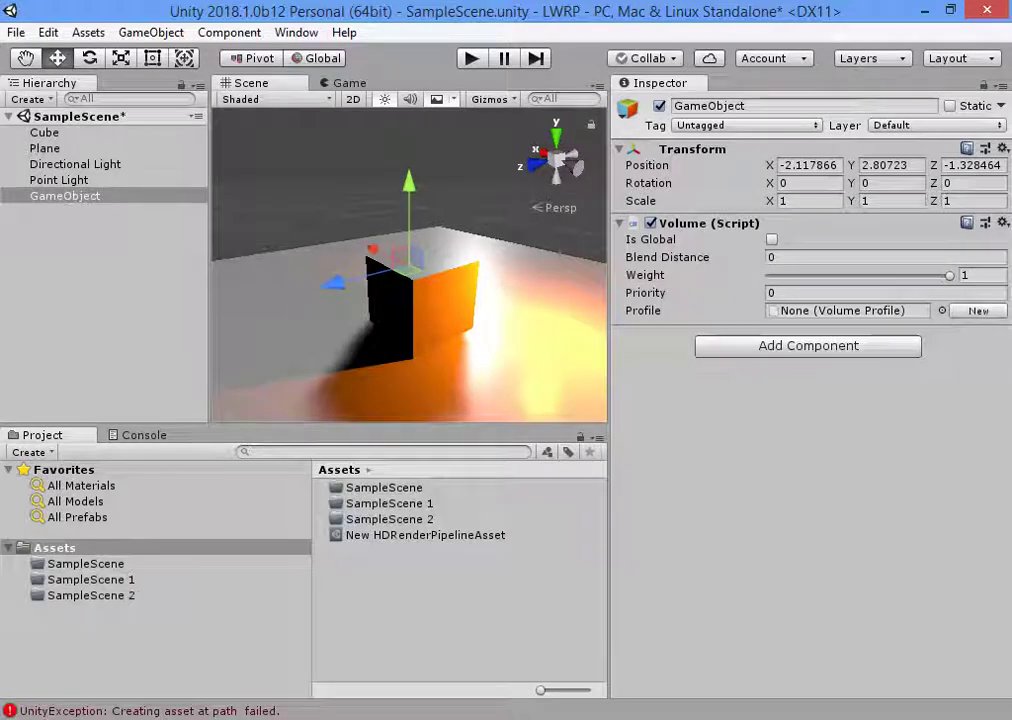
{"action": "left_click", "coordinate": [144, 435]}
{"action": "left_click", "coordinate": [23, 451]}
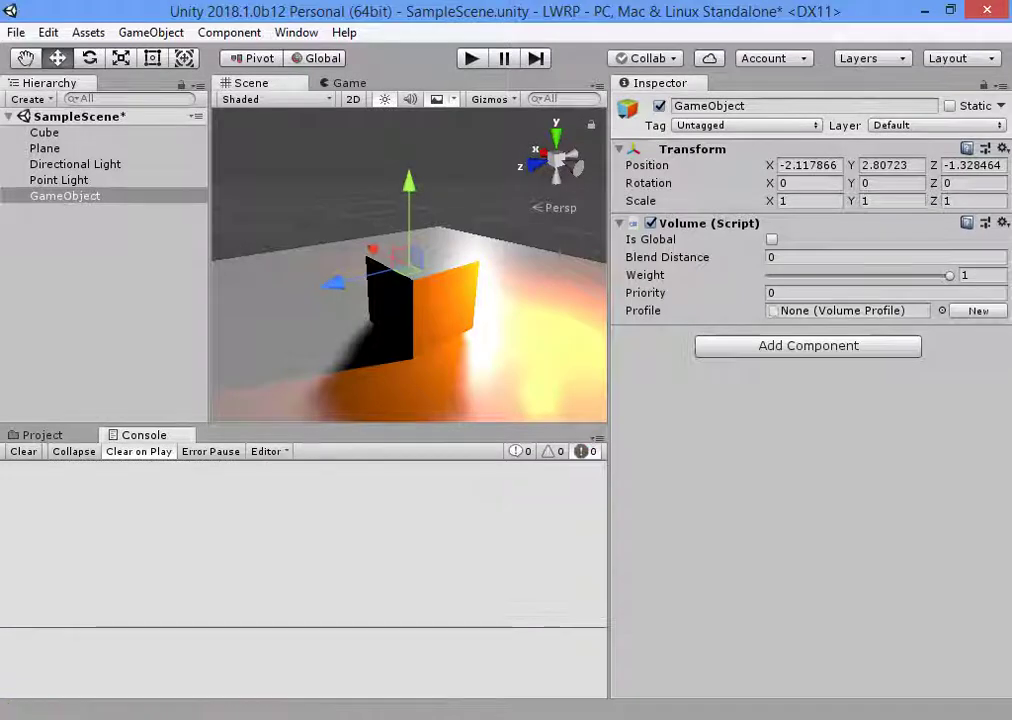
- Save the scene under the new name sadasdasd and create a new profile for the volume
{"action": "key", "text": "ctrl+s"}
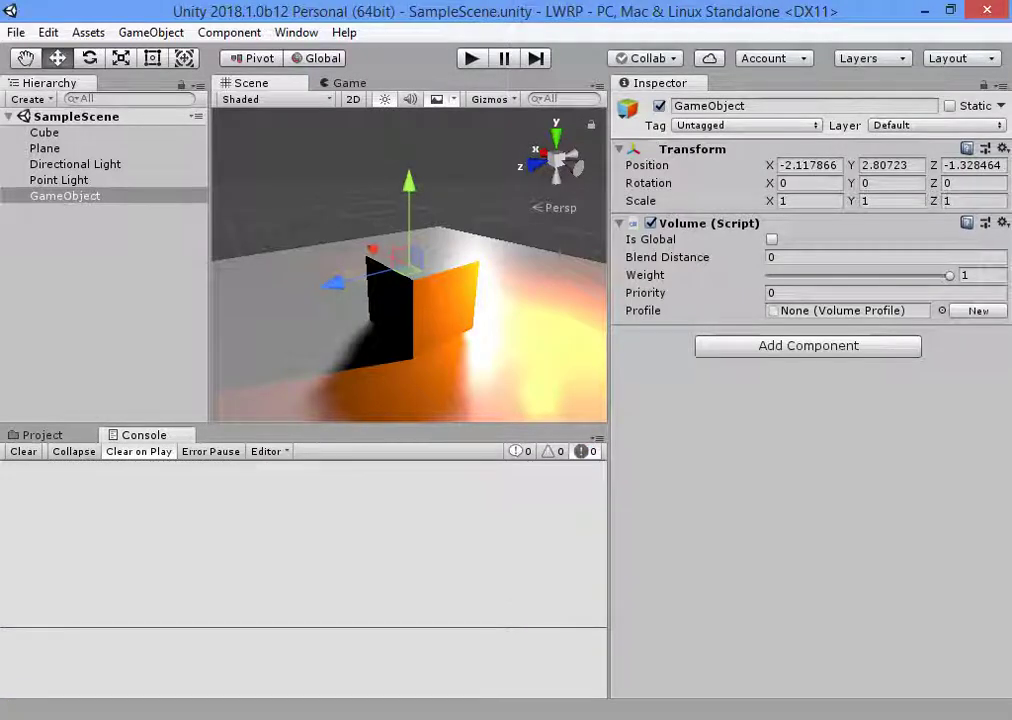
{"action": "key", "text": "ctrl+shift+s"}
{"action": "type", "text": "sadasdsd"}
{"action": "key", "text": "Return"}
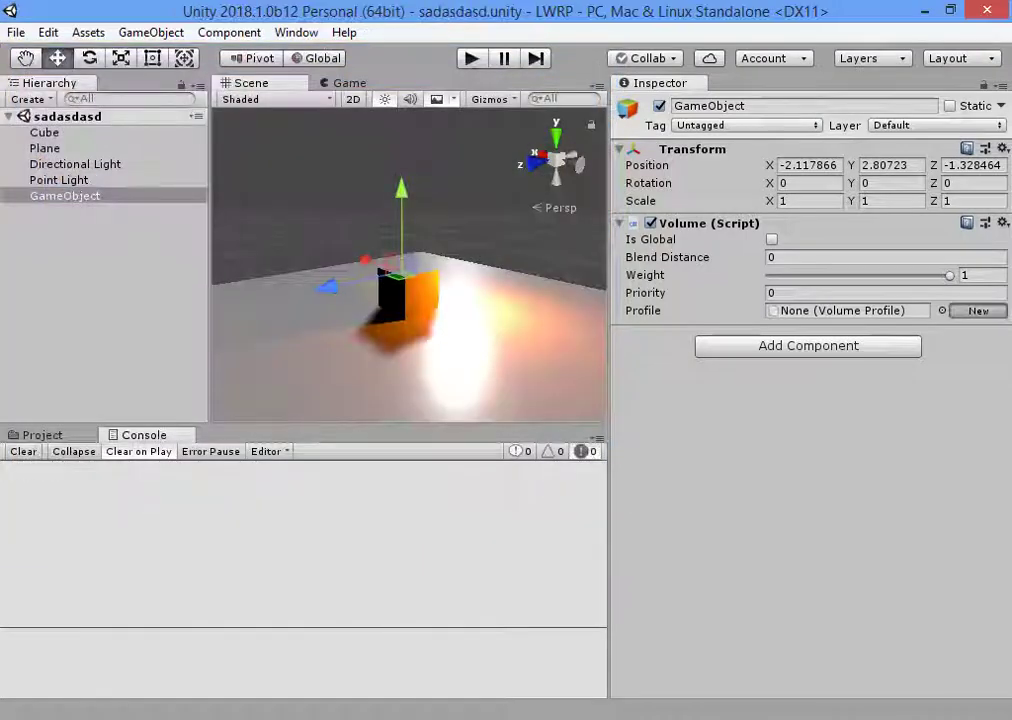
{"action": "left_click", "coordinate": [978, 310]}
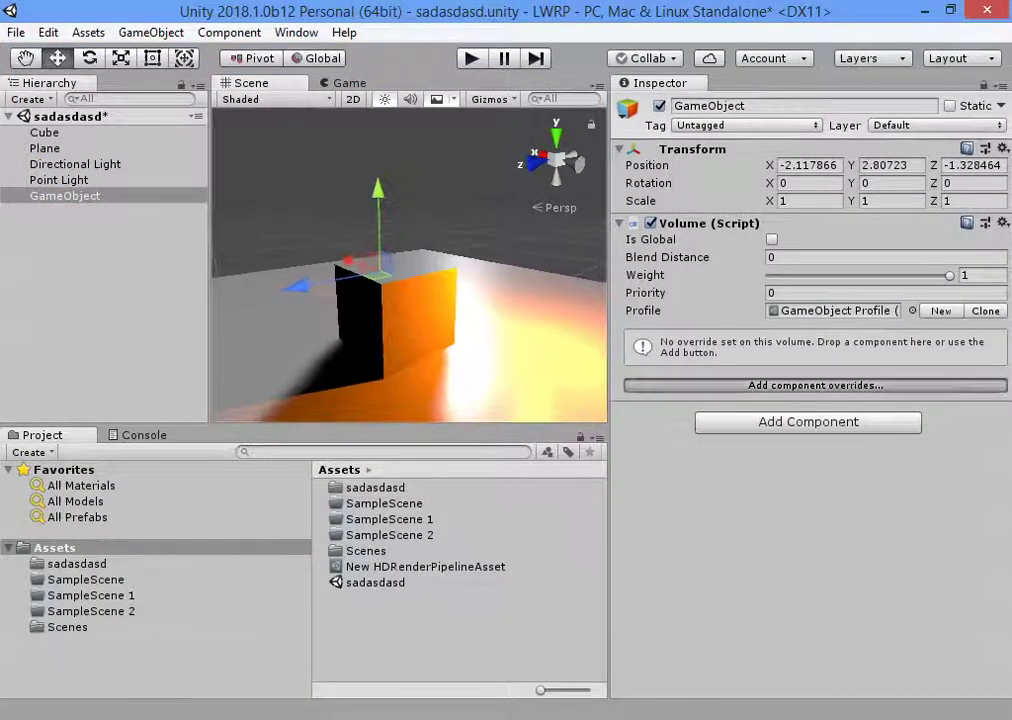
- Add Contact Shadows and HD Shadow Settings overrides to the volume and collapse both
{"action": "left_click", "coordinate": [815, 385]}
{"action": "key", "text": "Return"}
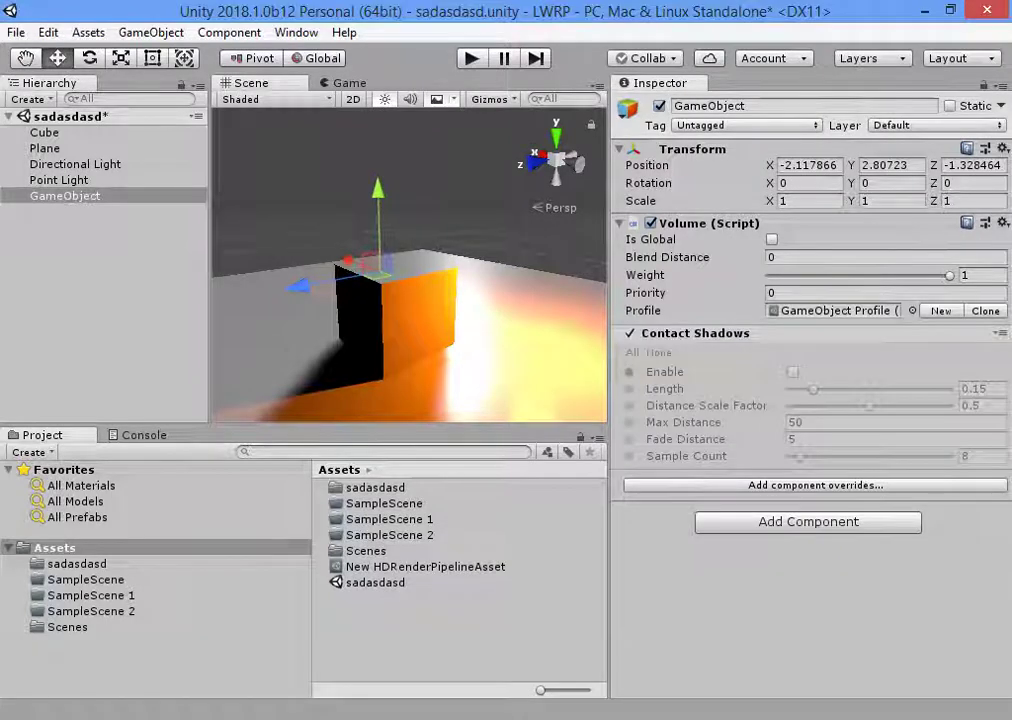
{"action": "left_click", "coordinate": [695, 333]}
{"action": "left_click", "coordinate": [815, 355]}
{"action": "left_click", "coordinate": [768, 452]}
{"action": "left_click", "coordinate": [705, 351]}
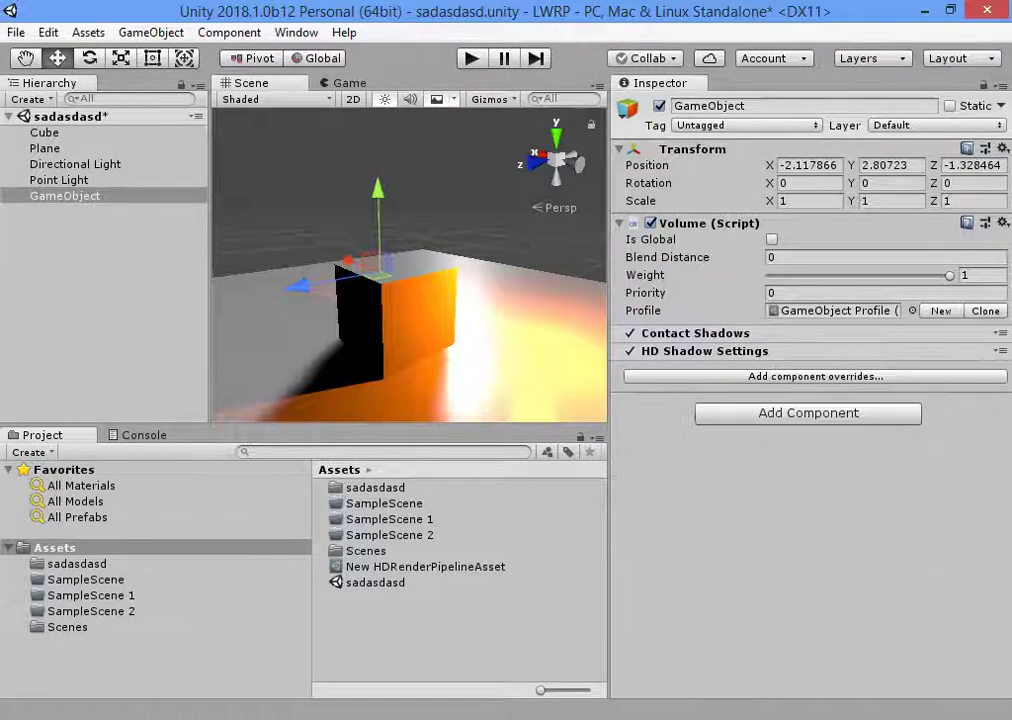
- Add Linear Fog and Procedural Sky overrides to the volume and collapse both
{"action": "left_click", "coordinate": [815, 376]}
{"action": "left_click", "coordinate": [786, 490]}
{"action": "left_click", "coordinate": [700, 369]}
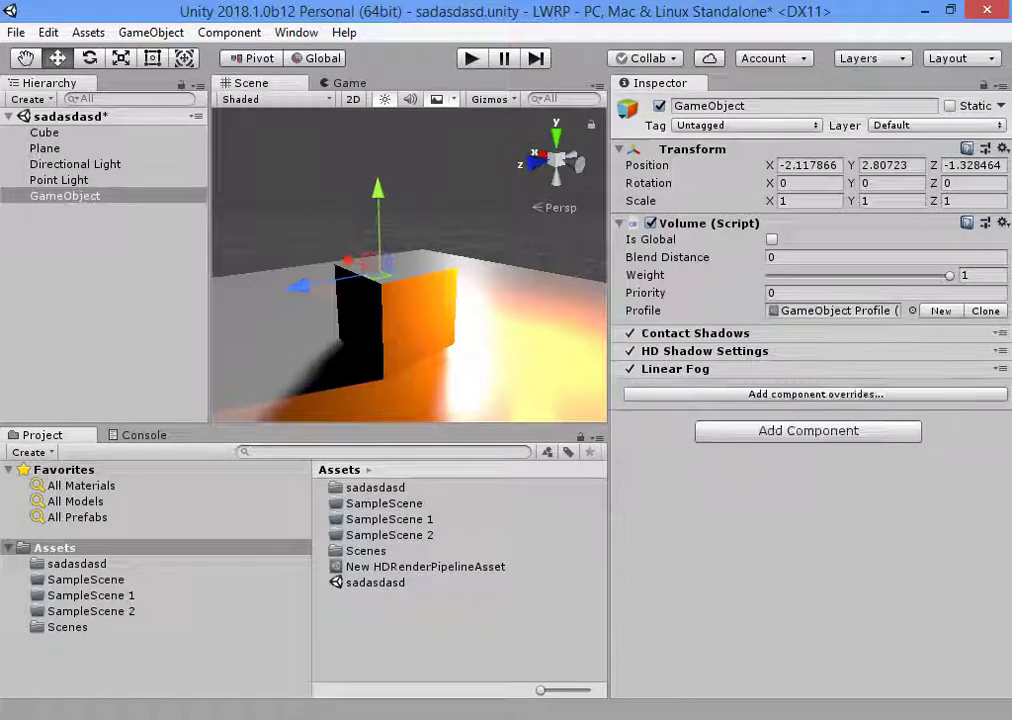
{"action": "left_click", "coordinate": [815, 394]}
{"action": "left_click", "coordinate": [768, 190]}
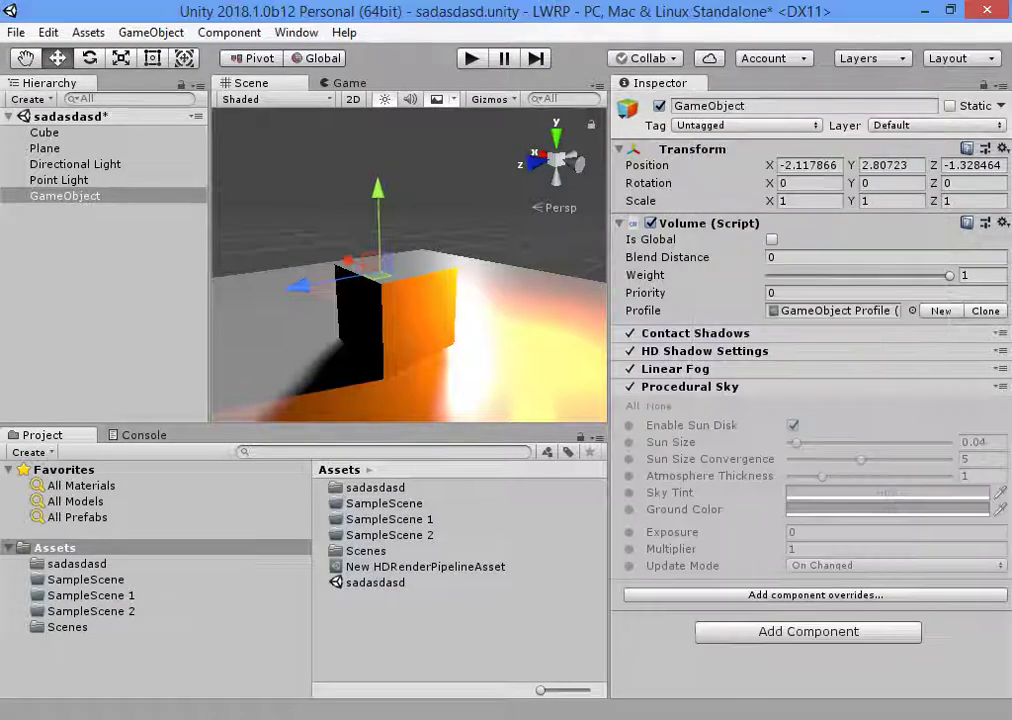
{"action": "left_click", "coordinate": [690, 387]}
- Add Visual Environment, HDRI Sky and Exponential Fog overrides to the volume, collapsing each one
{"action": "left_click", "coordinate": [815, 412]}
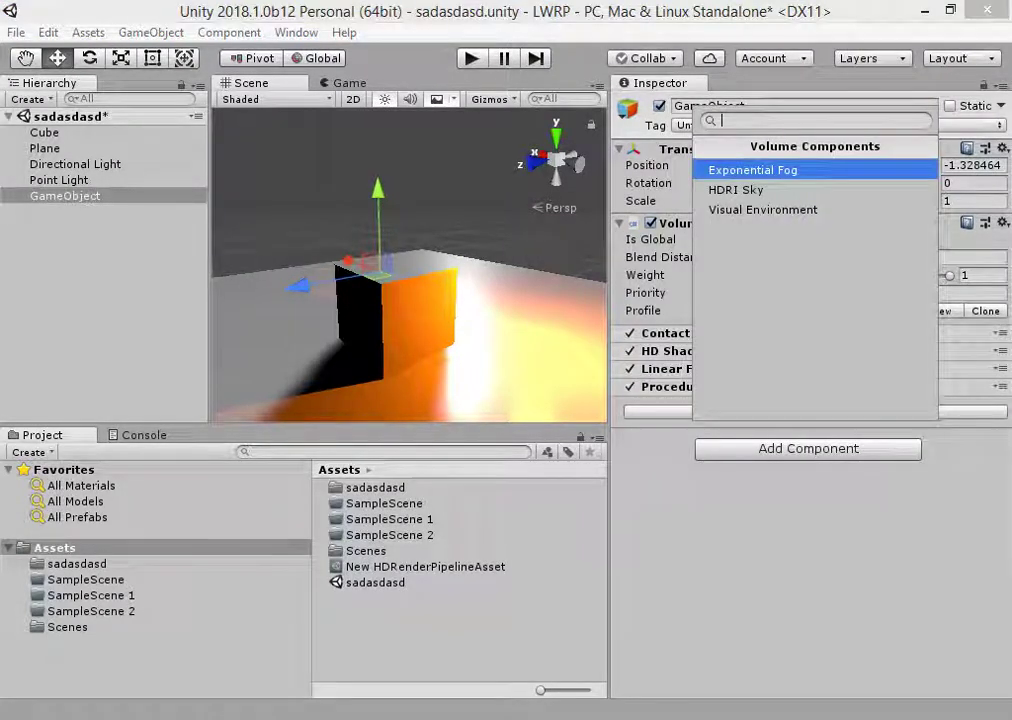
{"action": "left_click", "coordinate": [768, 212]}
{"action": "left_click", "coordinate": [700, 404]}
{"action": "left_click", "coordinate": [815, 424]}
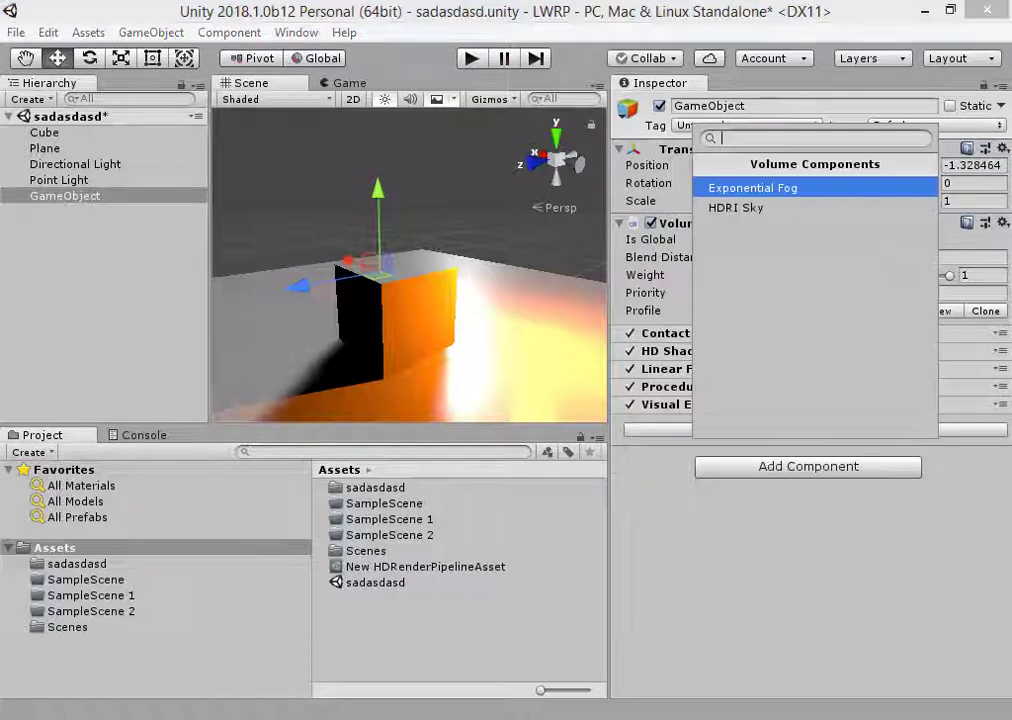
{"action": "left_click", "coordinate": [768, 206]}
{"action": "left_click", "coordinate": [670, 422]}
{"action": "left_click", "coordinate": [815, 447]}
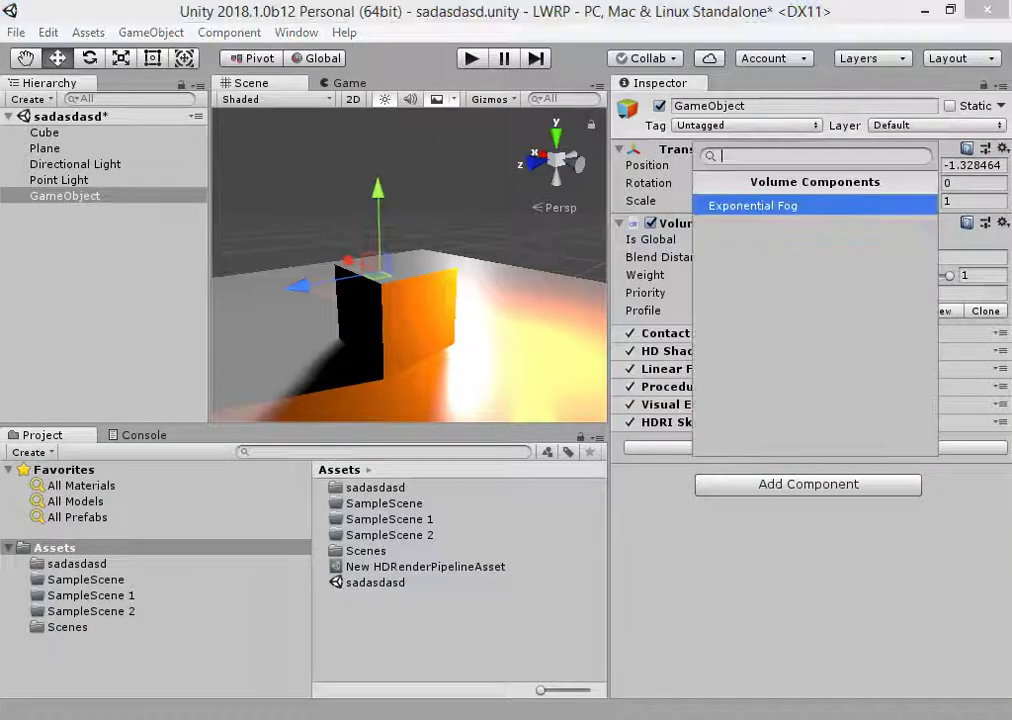
{"action": "left_click", "coordinate": [768, 205]}
{"action": "left_click", "coordinate": [690, 440]}
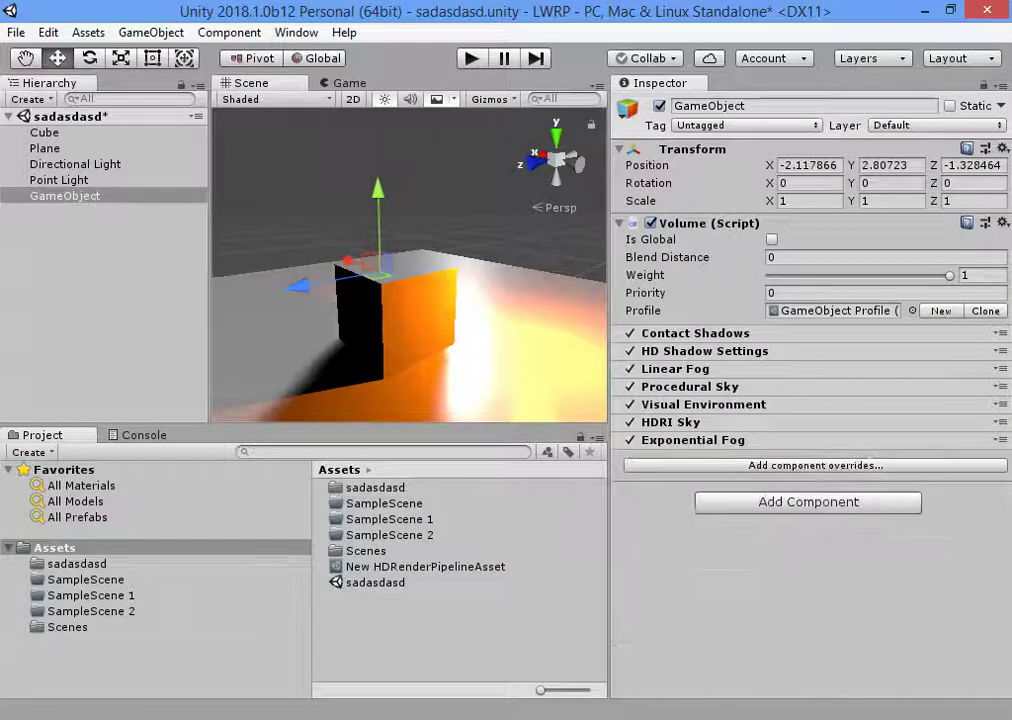
- Enable the Visual Environment's sky type and fog type overrides and set the sky type to ProceduralSky
{"action": "left_click", "coordinate": [695, 404]}
{"action": "left_click", "coordinate": [630, 443]}
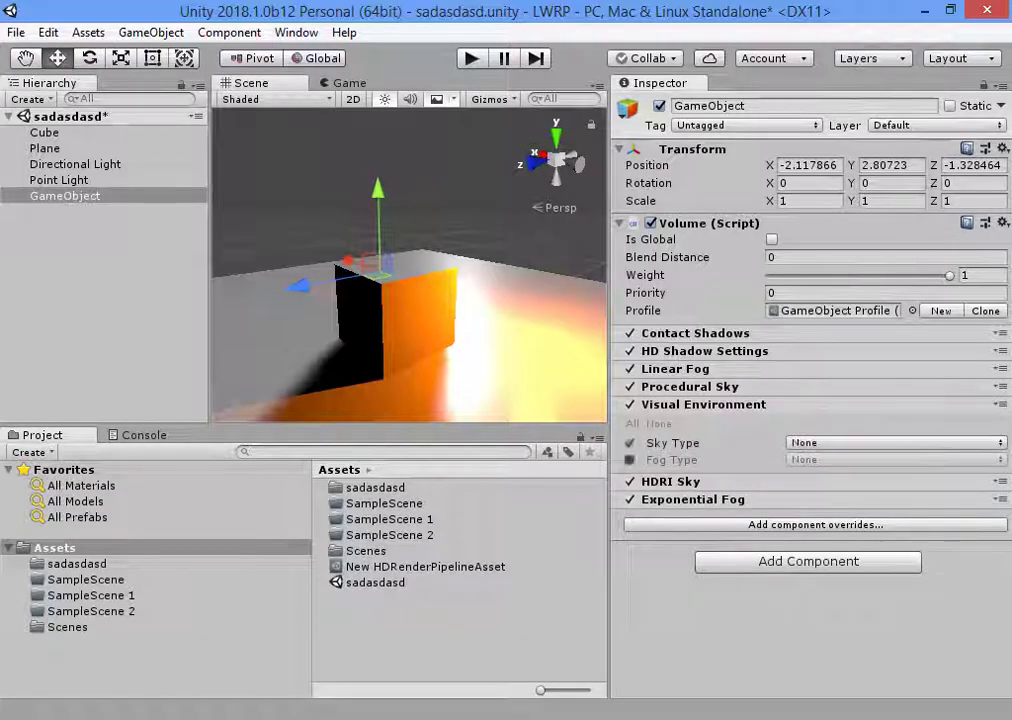
{"action": "left_click", "coordinate": [895, 443]}
{"action": "left_click", "coordinate": [860, 508]}
{"action": "right_click_drag", "start_coordinate": [480, 300], "coordinate": [430, 290]}
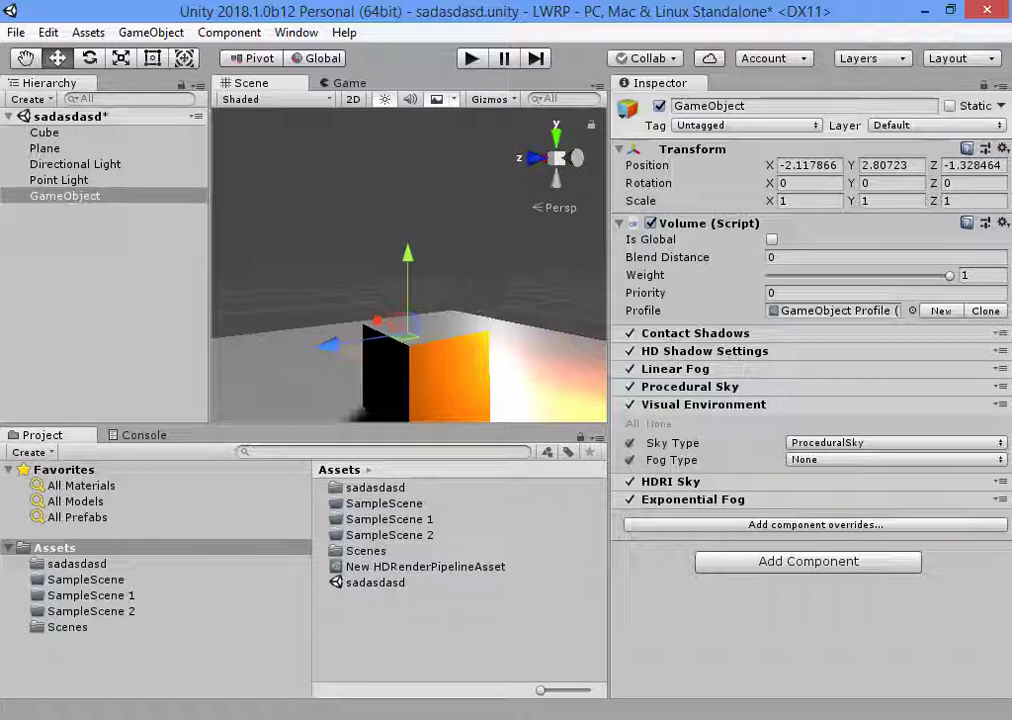
- Expand the Procedural Sky override and enable all of its parameters, from sun size to update mode
{"action": "left_click", "coordinate": [690, 386]}
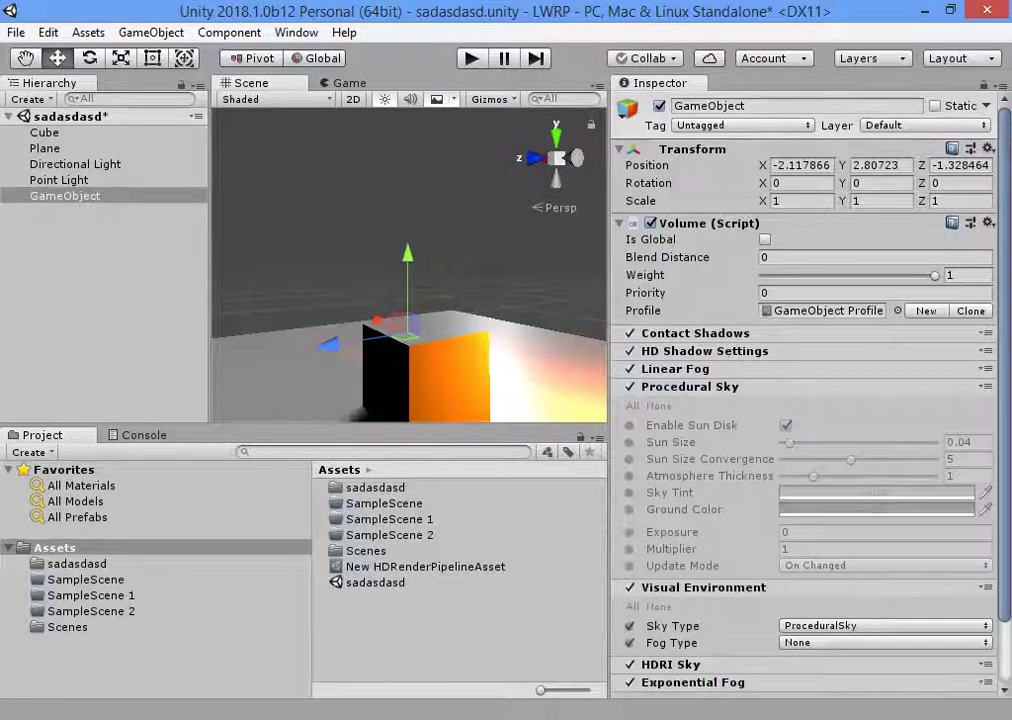
{"action": "left_click", "coordinate": [630, 442]}
{"action": "left_click", "coordinate": [630, 476]}
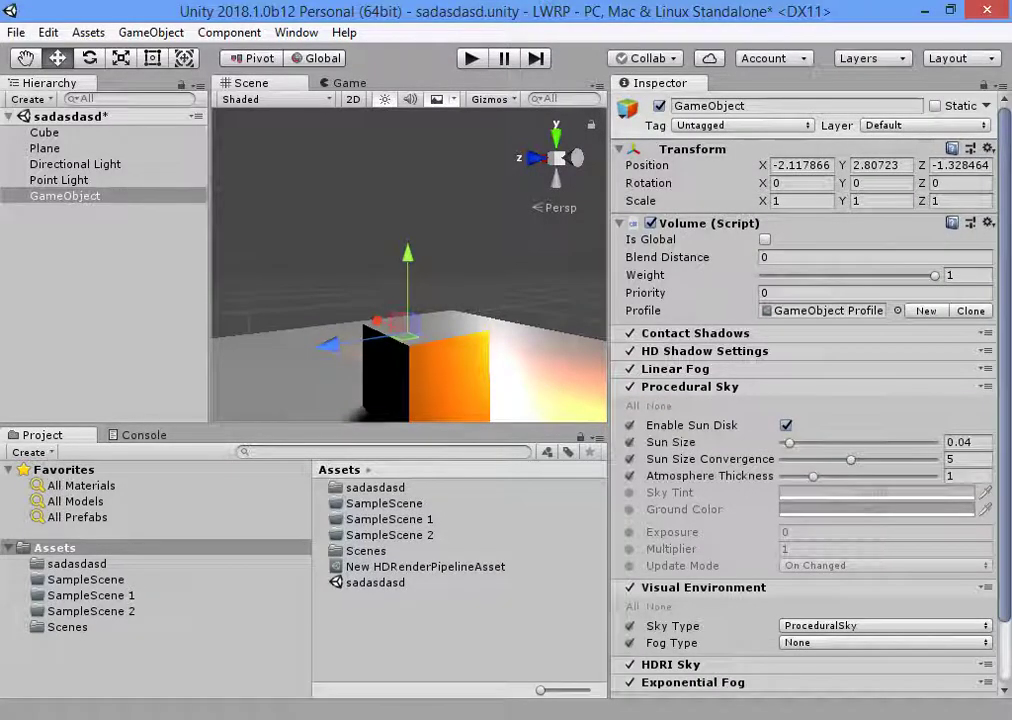
{"action": "left_click", "coordinate": [630, 532]}
{"action": "left_click", "coordinate": [630, 549]}
{"action": "left_click", "coordinate": [630, 565]}
{"action": "left_click", "coordinate": [630, 492]}
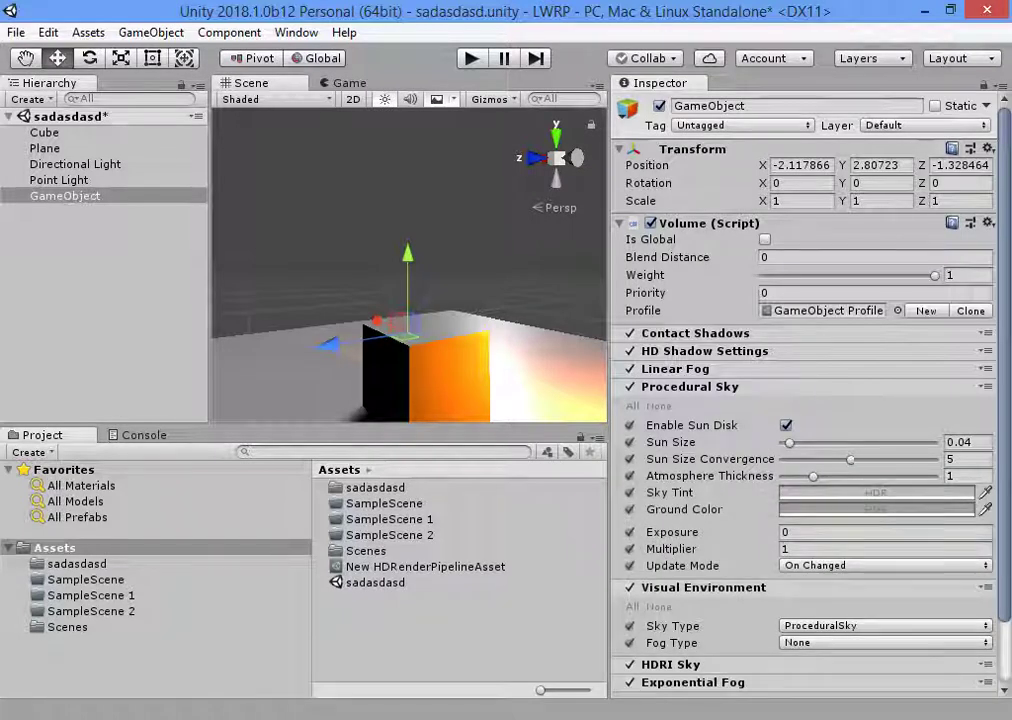
- Make the volume global and tune the procedural sky to sun size 0.043, sun size convergence 6.58 and atmosphere thickness 1.13
{"action": "left_click_drag", "start_coordinate": [790, 442], "coordinate": [824, 459]}
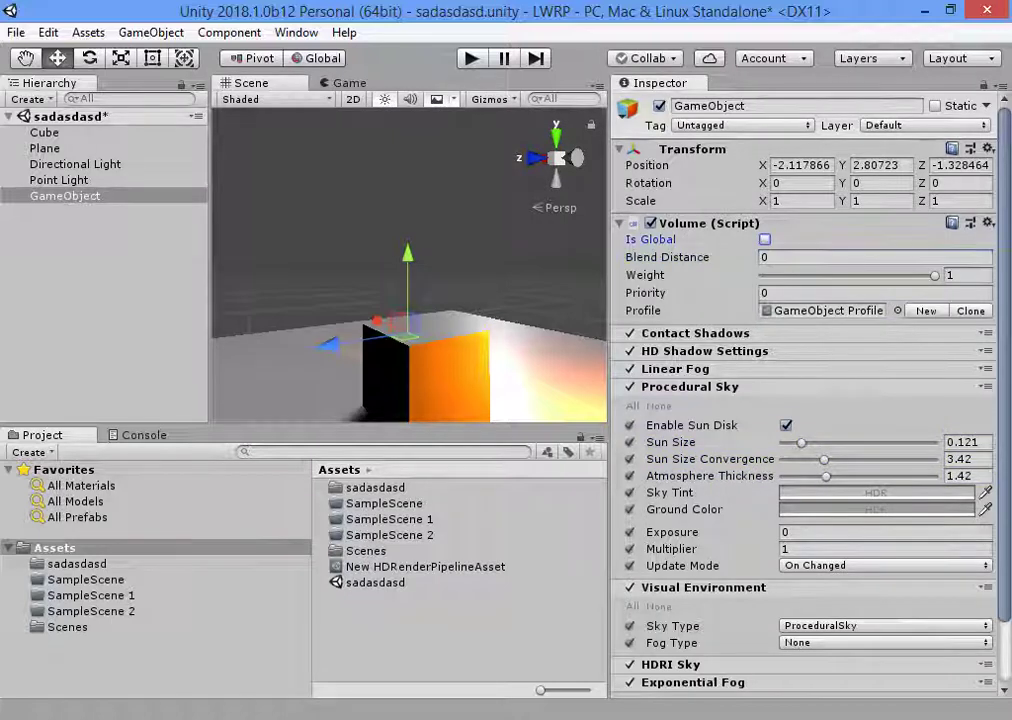
{"action": "left_click", "coordinate": [765, 239]}
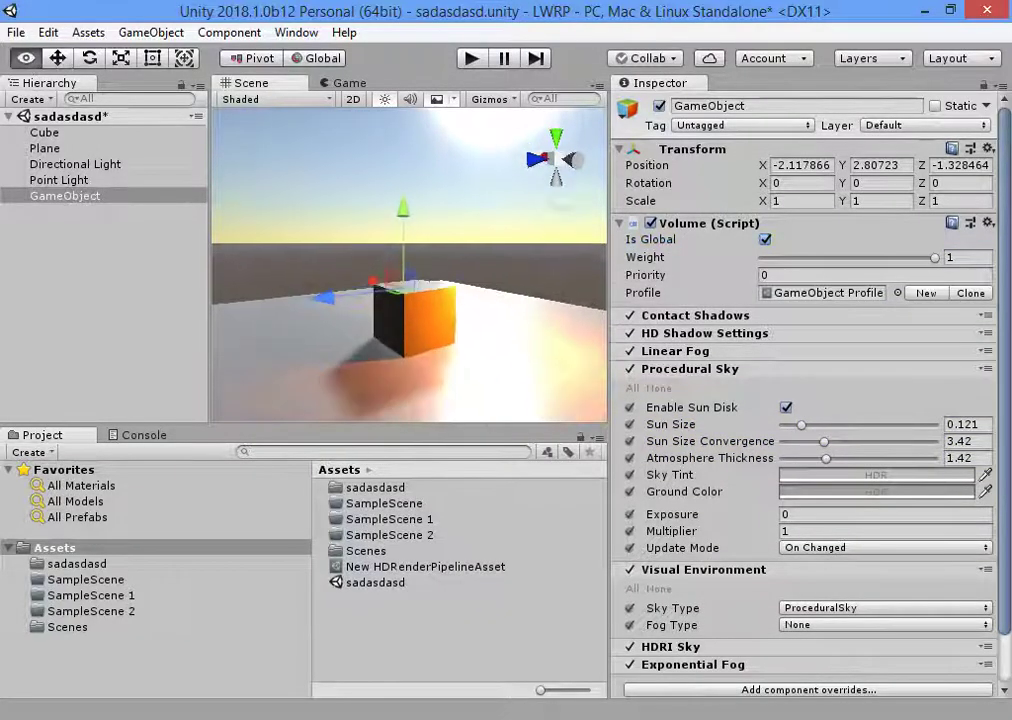
{"action": "left_click", "coordinate": [967, 424]}
{"action": "type", "text": "0.141"}
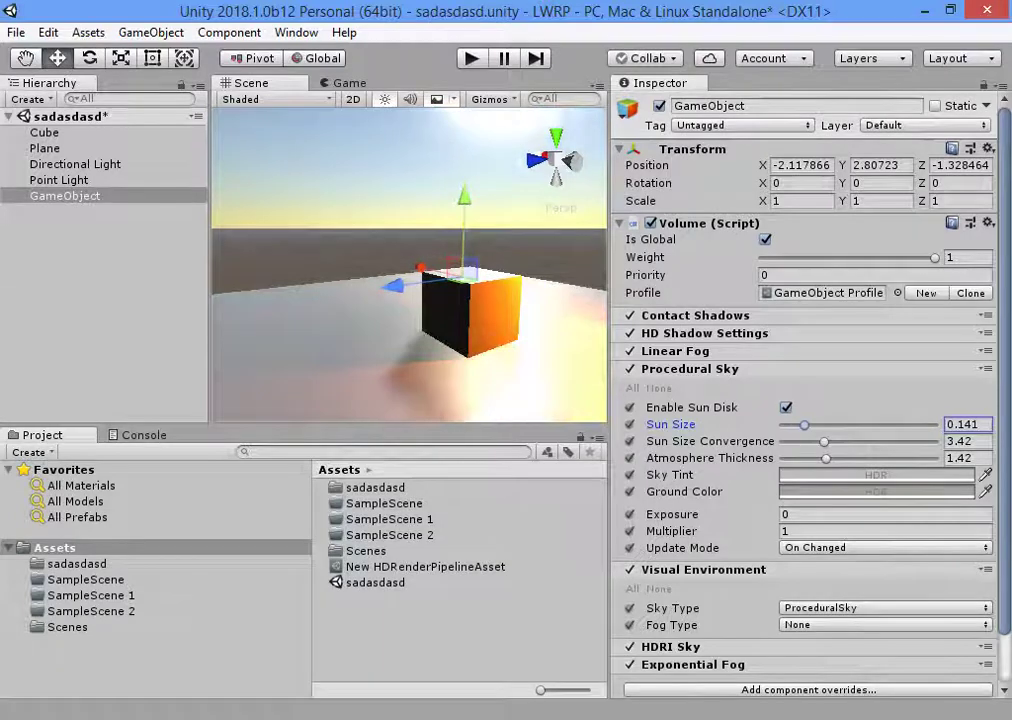
{"action": "left_click_drag", "start_coordinate": [804, 424], "coordinate": [889, 441]}
{"action": "left_click_drag", "start_coordinate": [842, 458], "coordinate": [817, 458]}
{"action": "scroll", "coordinate": [817, 458], "scroll_direction": "down", "scroll_amount": 2}
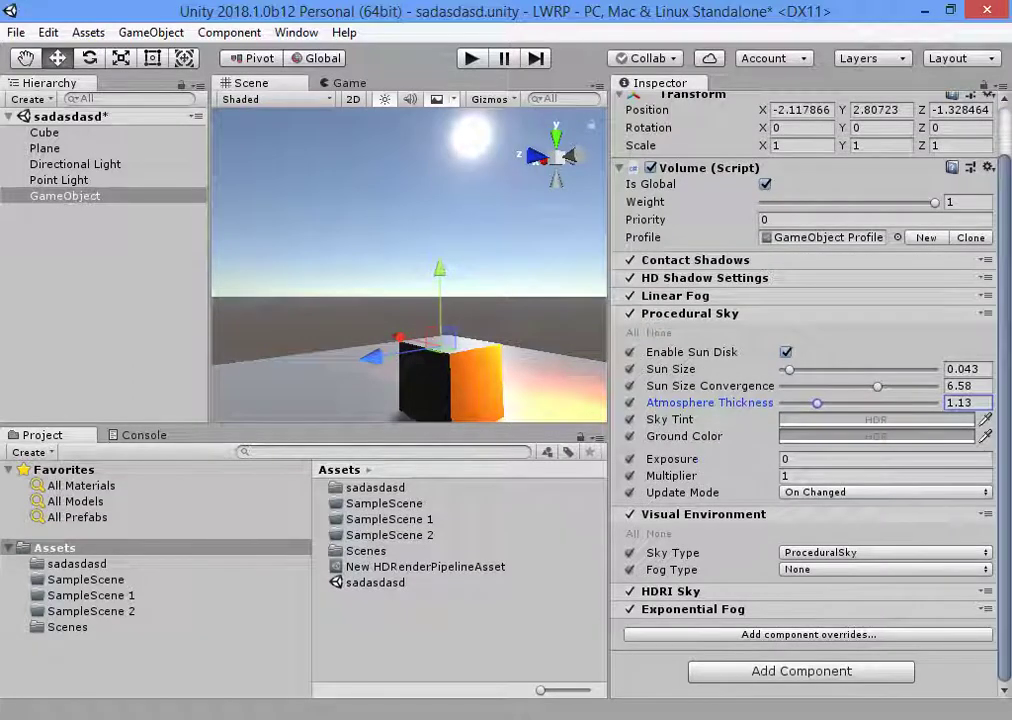
- Set the procedural sky's exposure to 1 and collapse the override
{"action": "left_click", "coordinate": [885, 458]}
{"action": "type", "text": "90"}
{"action": "mouse_move", "coordinate": [672, 458]}
{"action": "left_mouse_down"}
{"action": "mouse_move", "coordinate": [640, 458]}
{"action": "mouse_move", "coordinate": [660, 458]}
{"action": "left_mouse_up"}
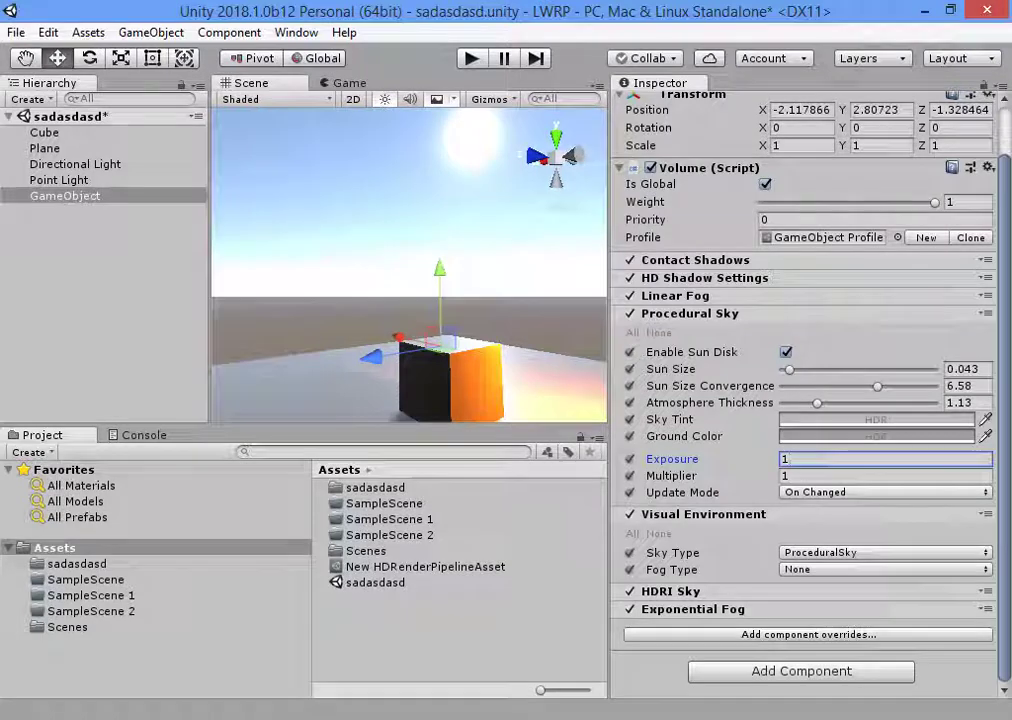
{"action": "left_click", "coordinate": [690, 313]}
- Try the HDRISky sky type, enabling the HDRI Sky parameters and browsing for a cubemap
{"action": "left_click", "coordinate": [897, 424]}
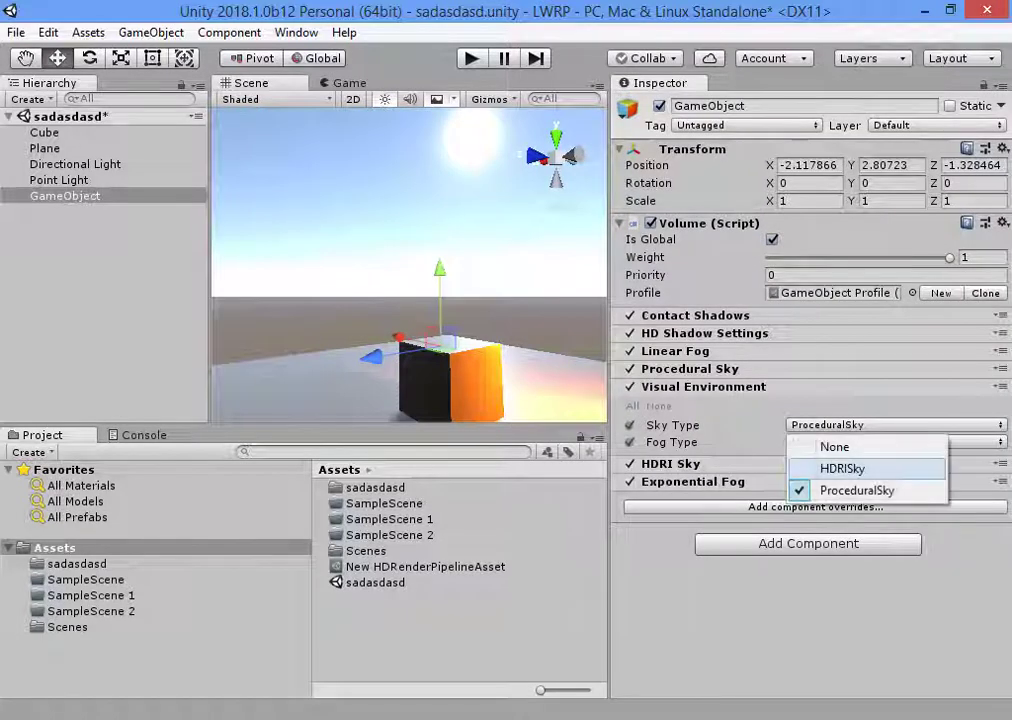
{"action": "left_click", "coordinate": [829, 467]}
{"action": "left_click", "coordinate": [629, 502]}
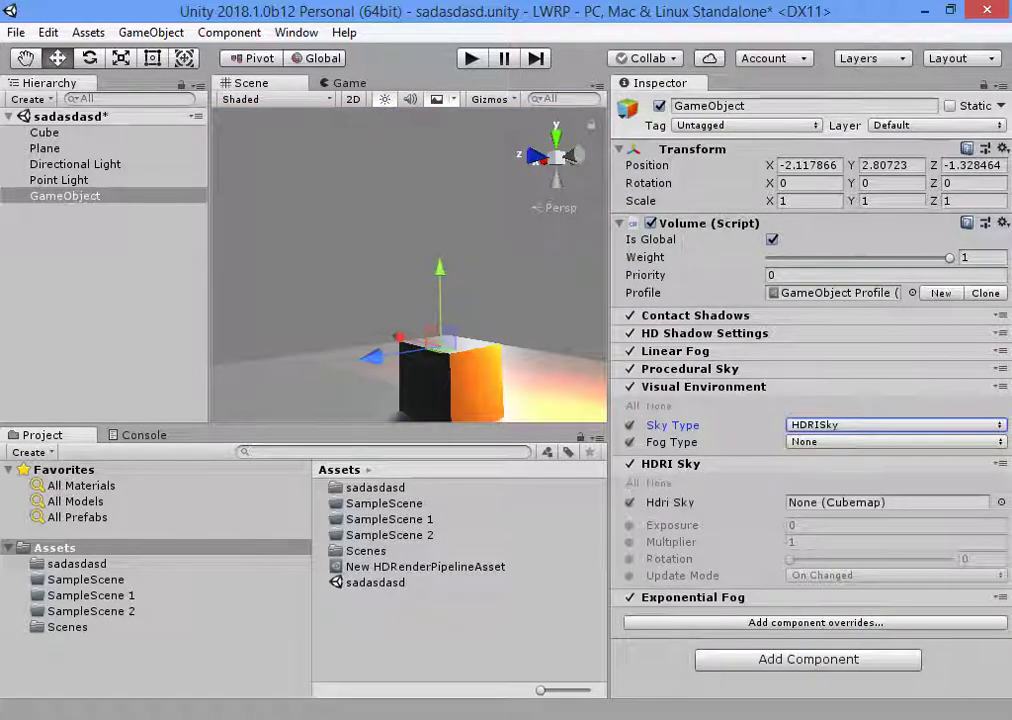
{"action": "left_click", "coordinate": [1001, 502]}
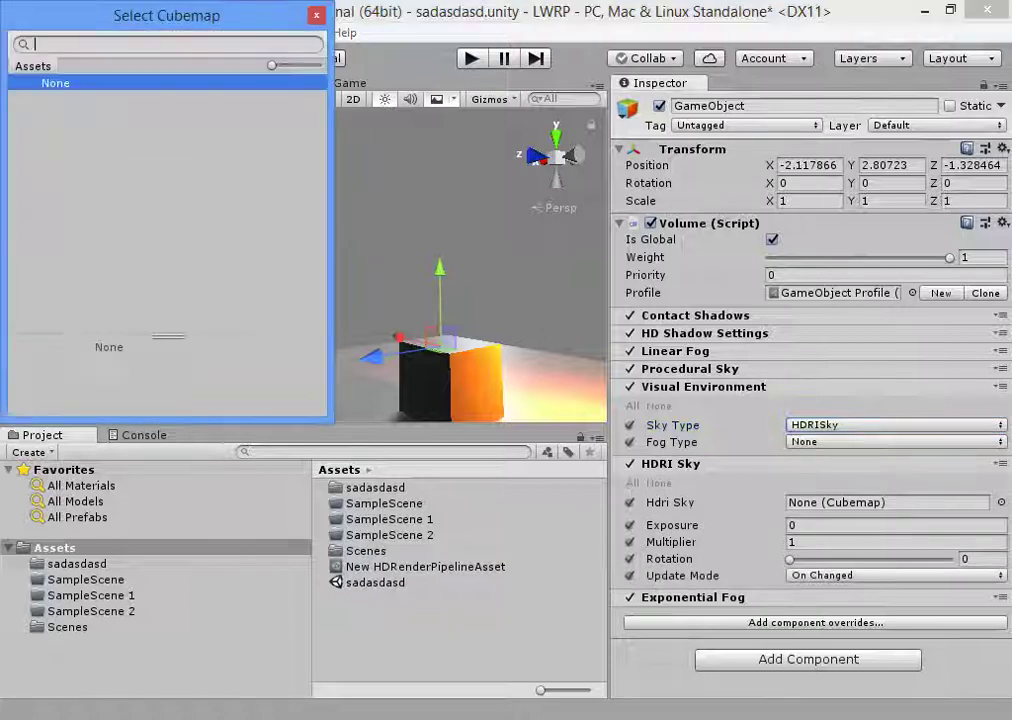
{"action": "key", "text": "Escape"}
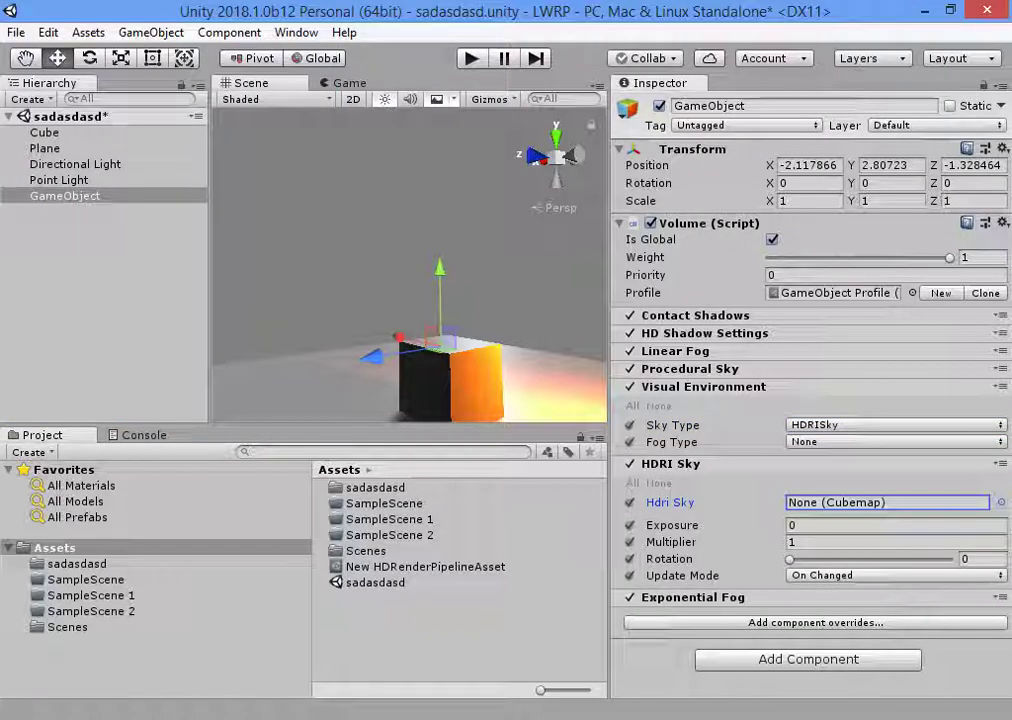
- Disable the HDRI Sky override and set the sky type to ProceduralSky
{"action": "left_click", "coordinate": [630, 463]}
{"action": "left_click", "coordinate": [897, 424]}
{"action": "left_click", "coordinate": [857, 490]}
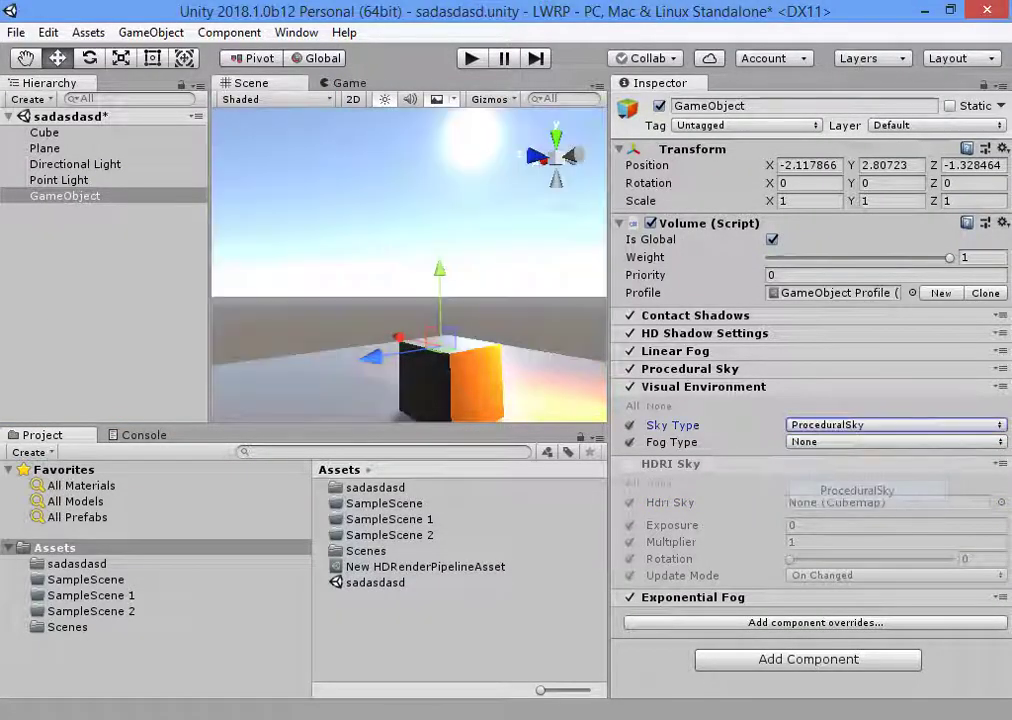
- Review the Exponential Fog parameters, the available fog types and the Linear Fog parameters
{"action": "left_click", "coordinate": [693, 481]}
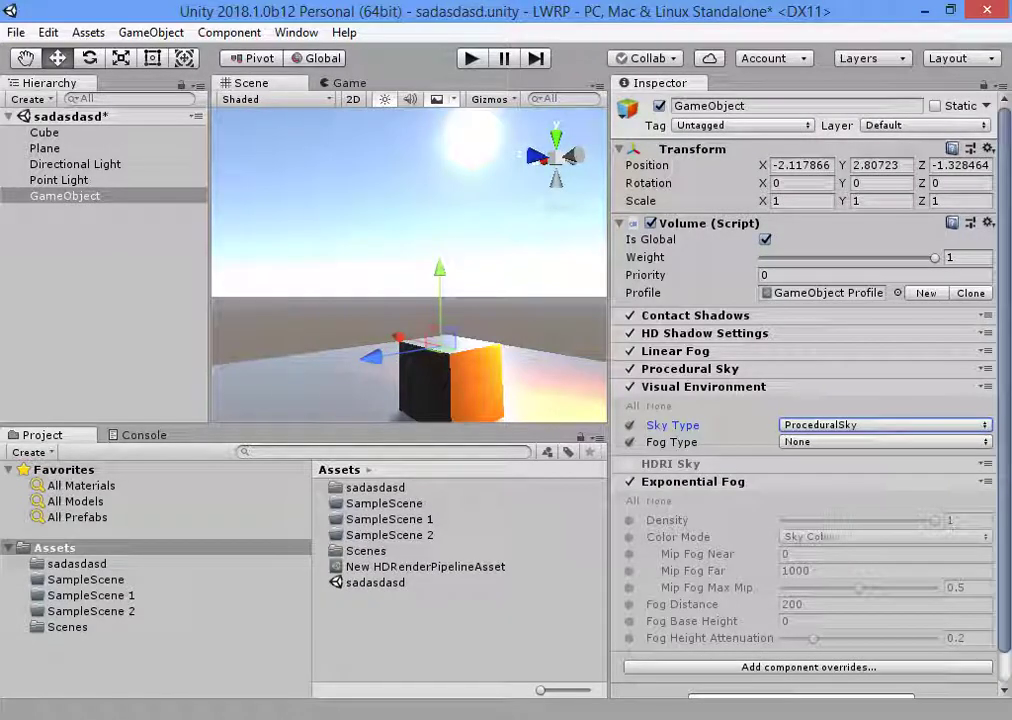
{"action": "left_click", "coordinate": [850, 441]}
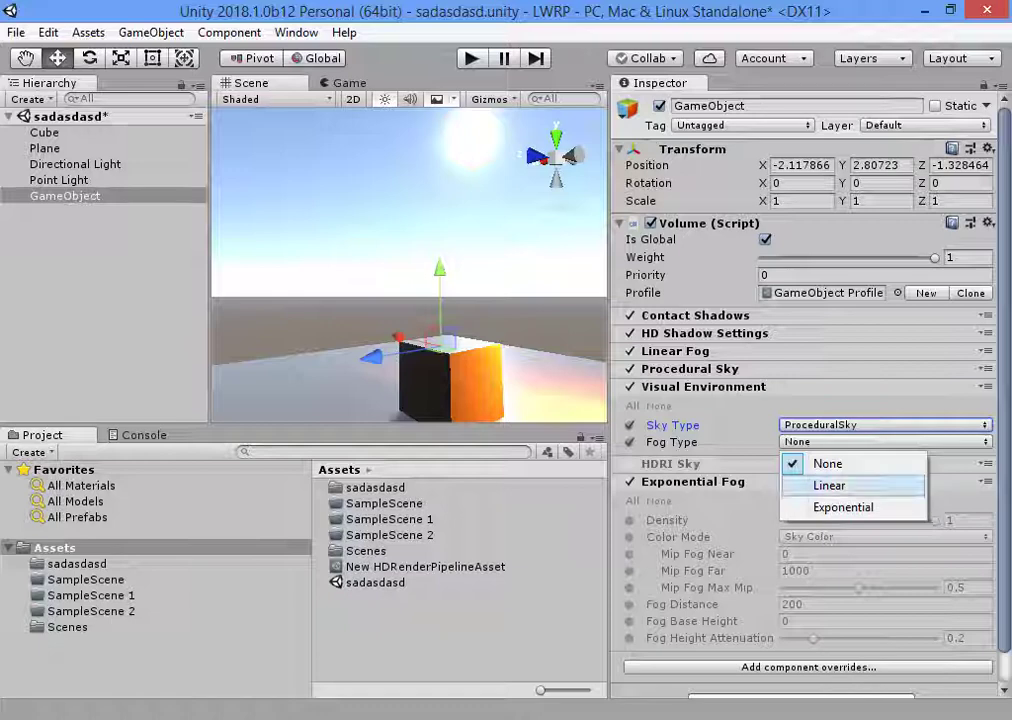
{"action": "left_click", "coordinate": [675, 351]}
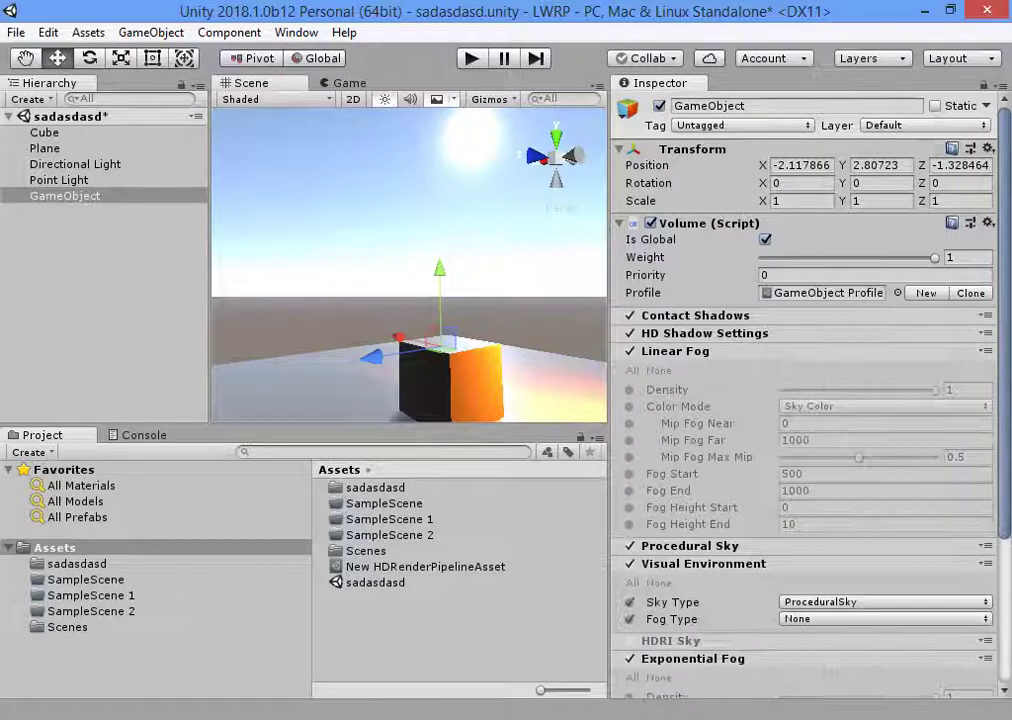
- Select the cube and examine its shading under the procedural sky from near and far
{"action": "left_click_drag", "start_coordinate": [410, 260], "coordinate": [350, 270], "text": "alt"}
{"action": "scroll", "coordinate": [409, 315], "scroll_direction": "up", "scroll_amount": 3}
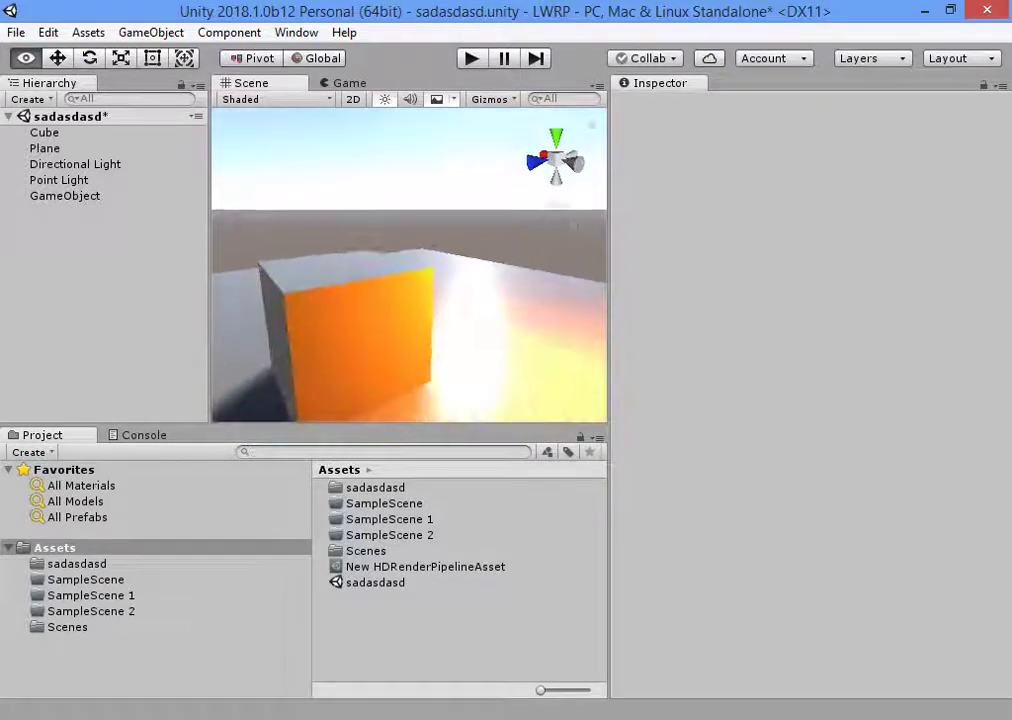
{"action": "left_click", "coordinate": [345, 320]}
{"action": "scroll", "coordinate": [409, 315], "scroll_direction": "up", "scroll_amount": 4}
{"action": "scroll", "coordinate": [409, 315], "scroll_direction": "down", "scroll_amount": 4}
{"action": "scroll", "coordinate": [409, 315], "scroll_direction": "down", "scroll_amount": 3}
{"action": "scroll", "coordinate": [409, 315], "scroll_direction": "up", "scroll_amount": 3}
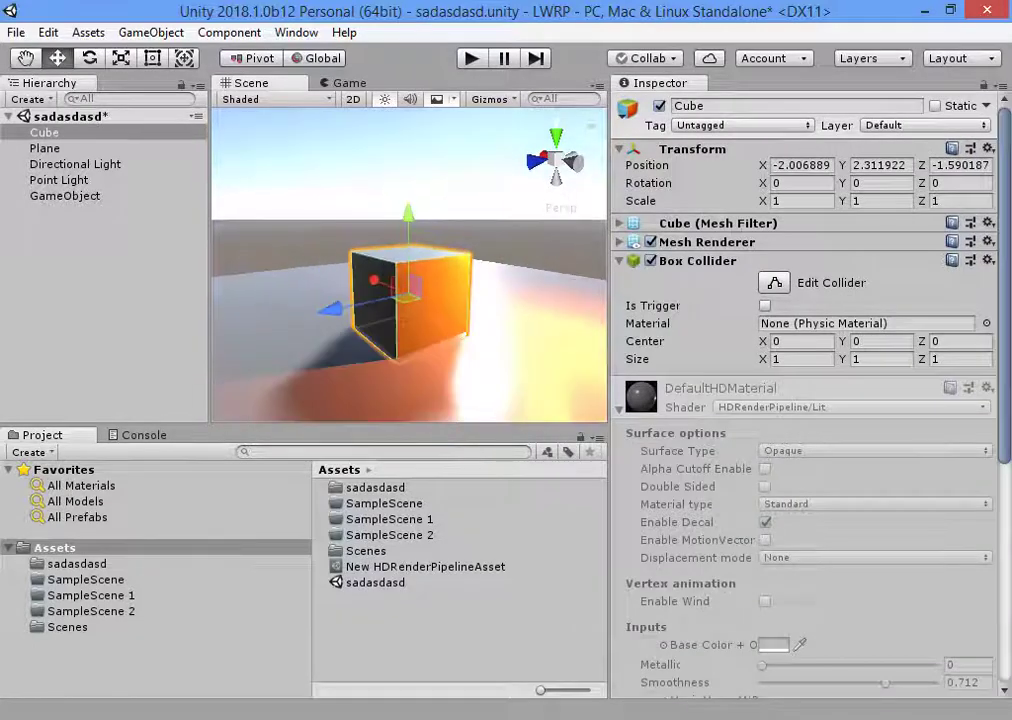
- Create a material named New Material in the Assets folder and apply it to the cube and plane
{"action": "right_click", "coordinate": [392, 598]}
{"action": "mouse_move", "coordinate": [450, 192]}
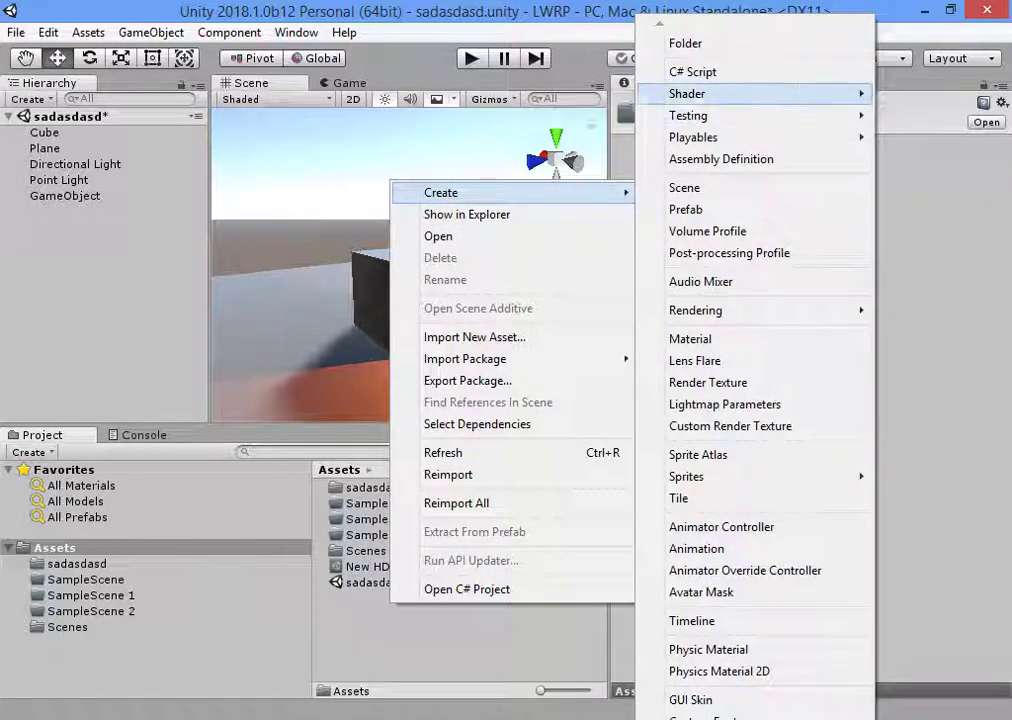
{"action": "left_click", "coordinate": [690, 338]}
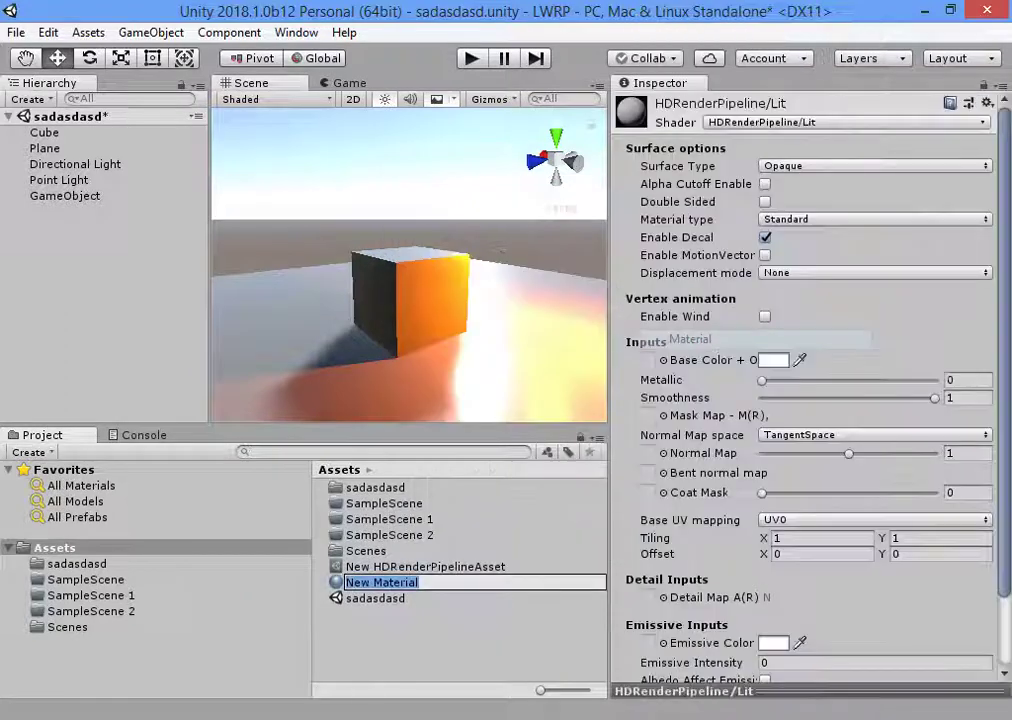
{"action": "key", "text": "Return"}
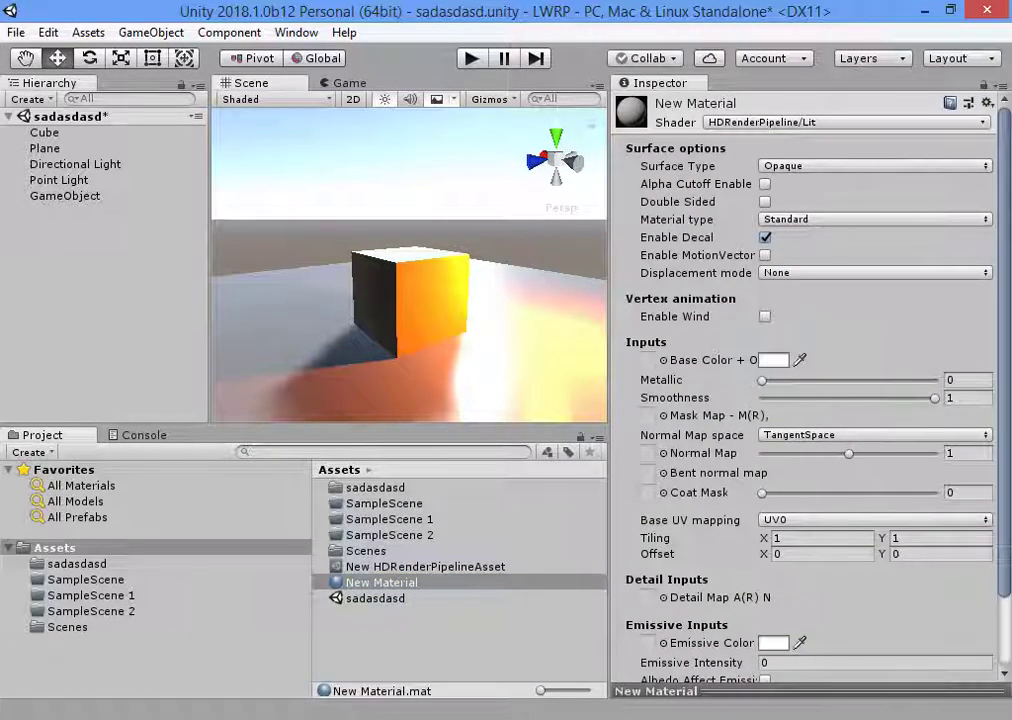
{"action": "left_click_drag", "start_coordinate": [400, 300], "coordinate": [340, 415], "text": "alt"}
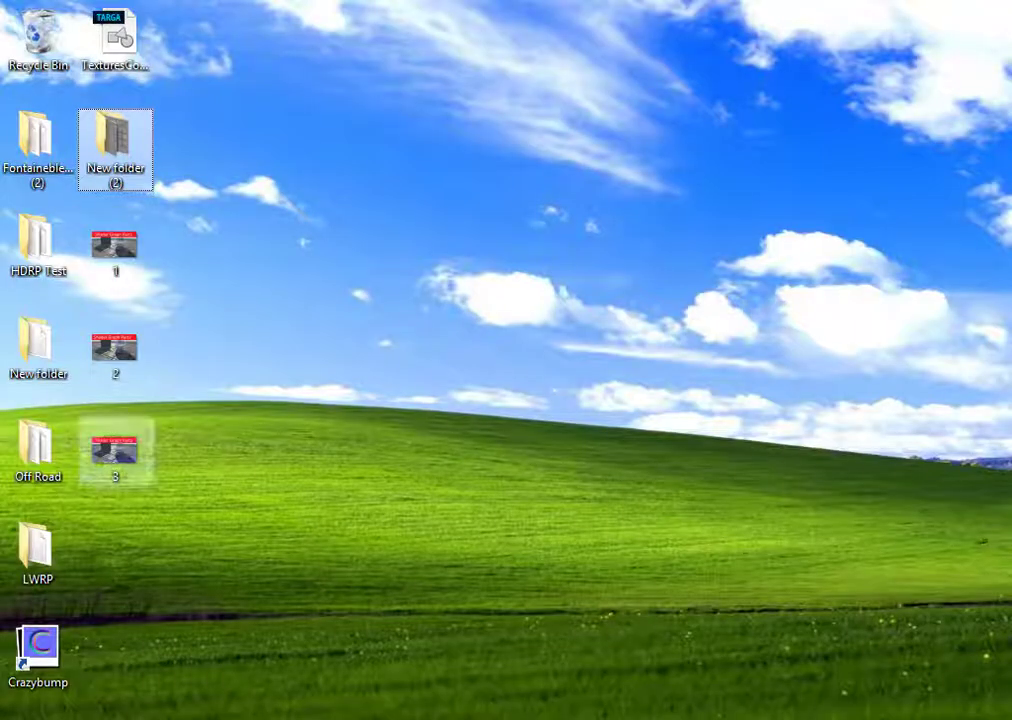
- Import the floor texture folder New folder (2) from the desktop into Assets and open it
{"action": "left_click_drag", "start_coordinate": [115, 450], "coordinate": [125, 180]}
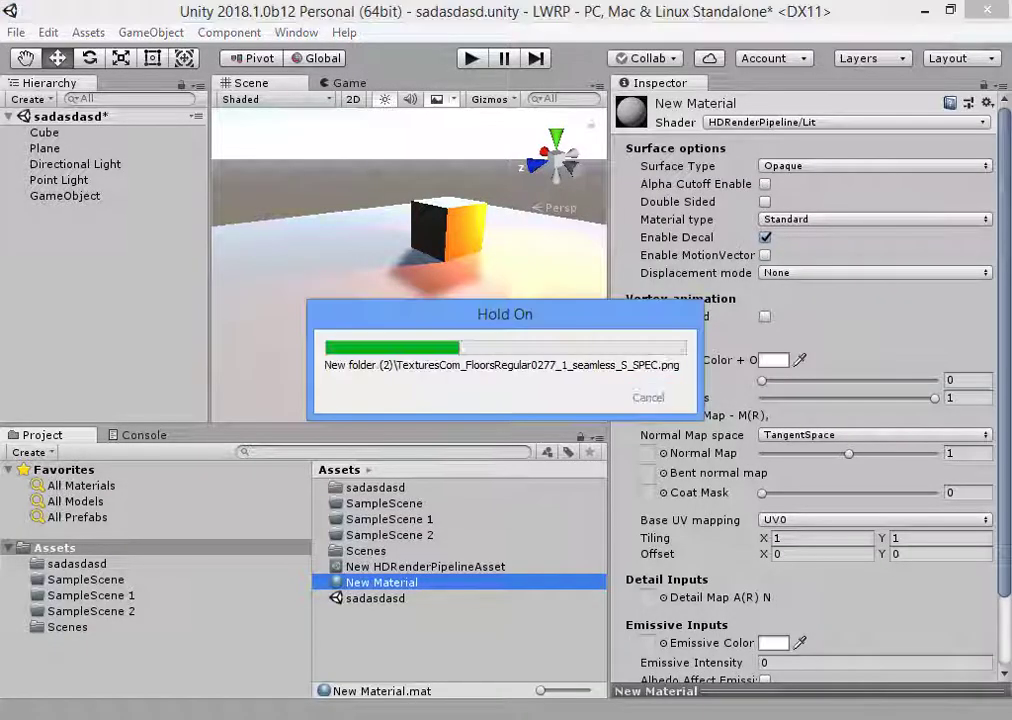
{"action": "double_click", "coordinate": [386, 487]}
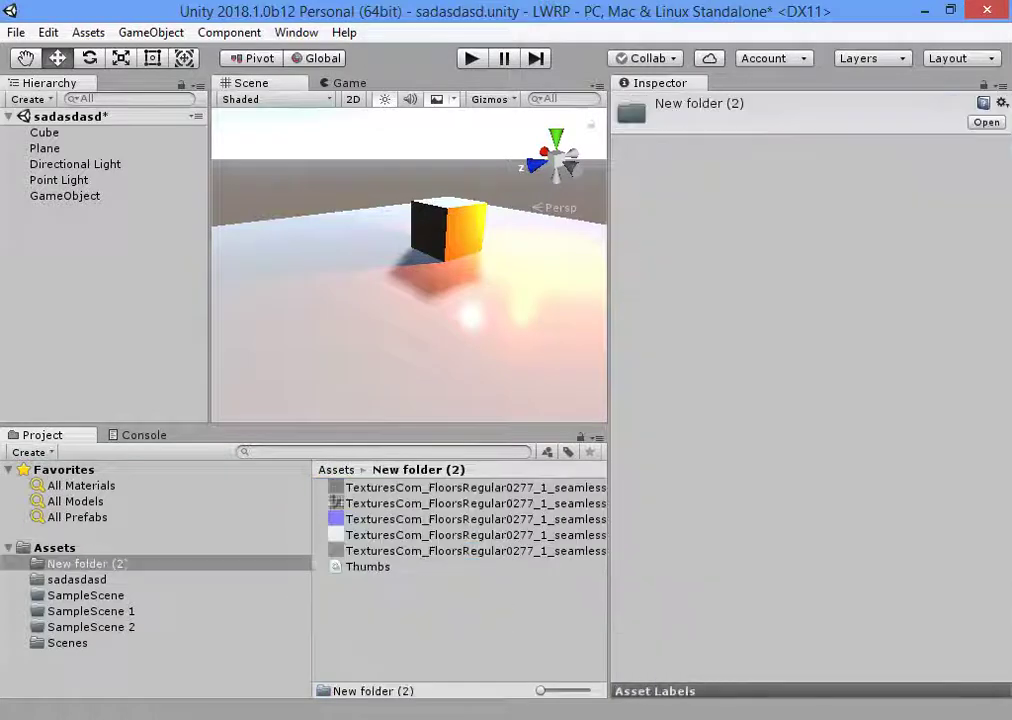
- Assign the first floor texture in the folder as the base color map of the plane's New Material
{"action": "left_click", "coordinate": [400, 330]}
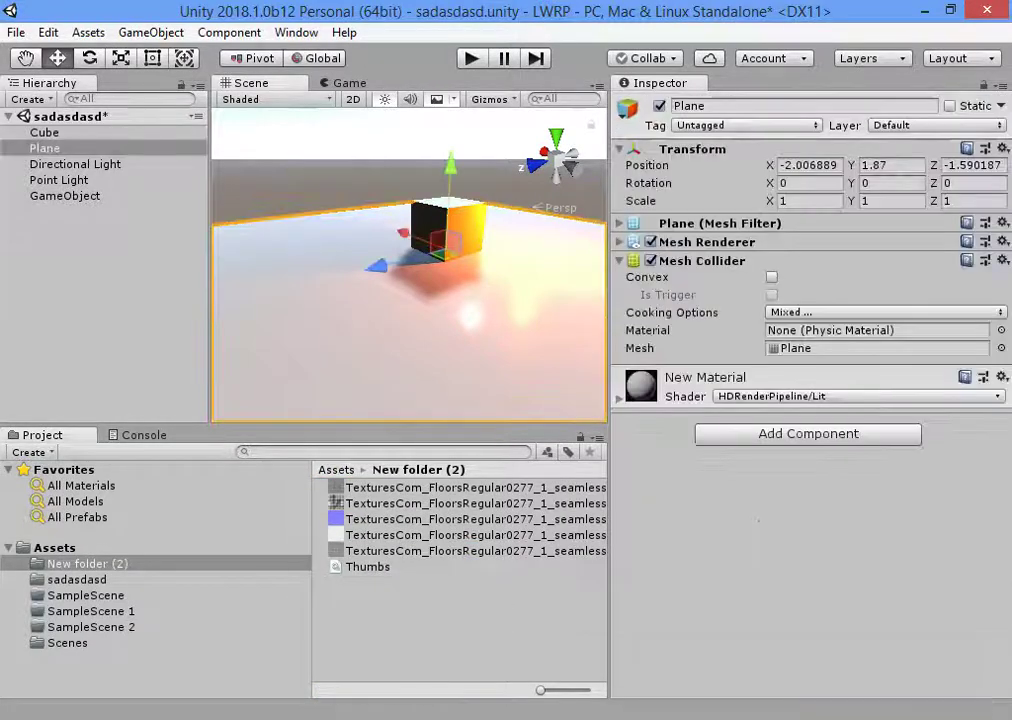
{"action": "left_click", "coordinate": [619, 398]}
{"action": "scroll", "coordinate": [810, 400], "scroll_direction": "down", "scroll_amount": 5}
{"action": "left_click_drag", "start_coordinate": [420, 487], "coordinate": [647, 396]}
{"action": "left_click_drag", "start_coordinate": [420, 300], "coordinate": [495, 308], "text": "alt"}
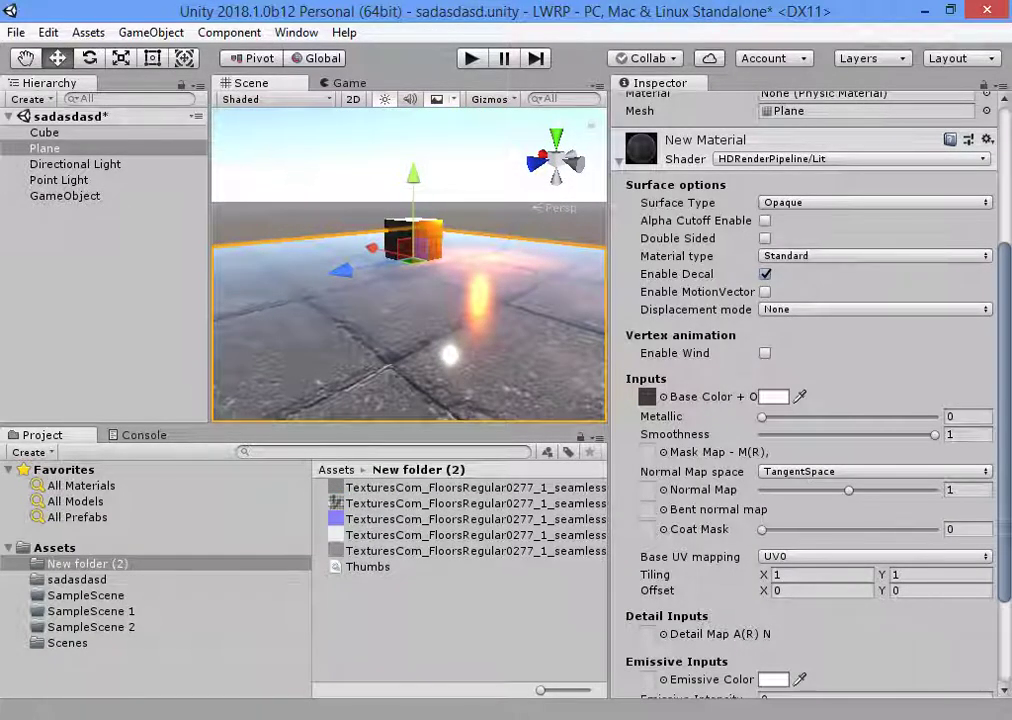
- Assign the white floor texture as the mask map of New Material and inspect the plane's surface
{"action": "left_click", "coordinate": [934, 434]}
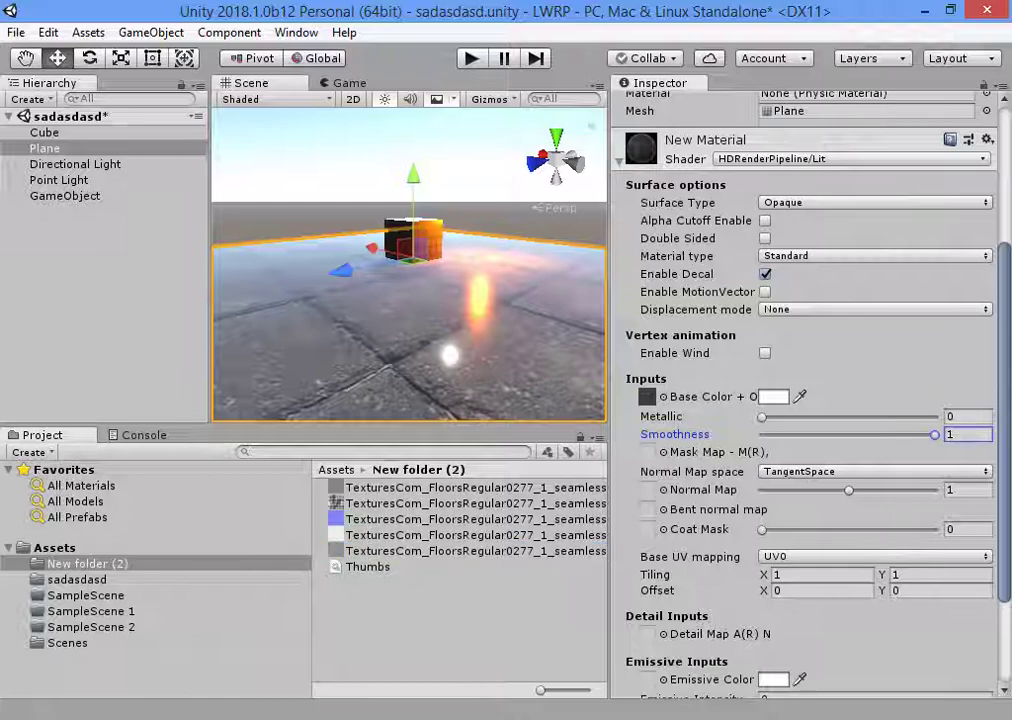
{"action": "left_click_drag", "start_coordinate": [647, 452], "coordinate": [647, 452]}
{"action": "right_click_drag", "start_coordinate": [410, 300], "coordinate": [378, 285]}
{"action": "left_click_drag", "start_coordinate": [470, 535], "coordinate": [647, 469]}
{"action": "mouse_move", "coordinate": [400, 300]}
{"action": "right_mouse_down"}
{"action": "mouse_move", "coordinate": [390, 320]}
{"action": "mouse_move", "coordinate": [400, 300]}
{"action": "right_mouse_up"}
{"action": "double_click", "coordinate": [647, 469]}
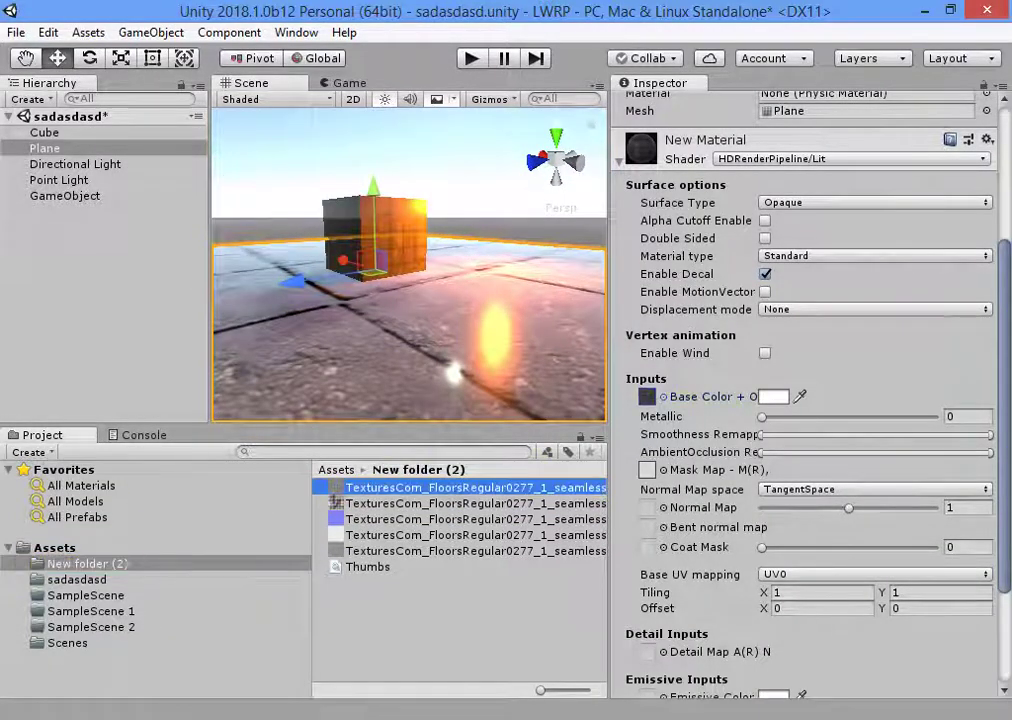
- Assign the DISP floor texture as the mask map of the plane's New Material
{"action": "left_click", "coordinate": [44, 148]}
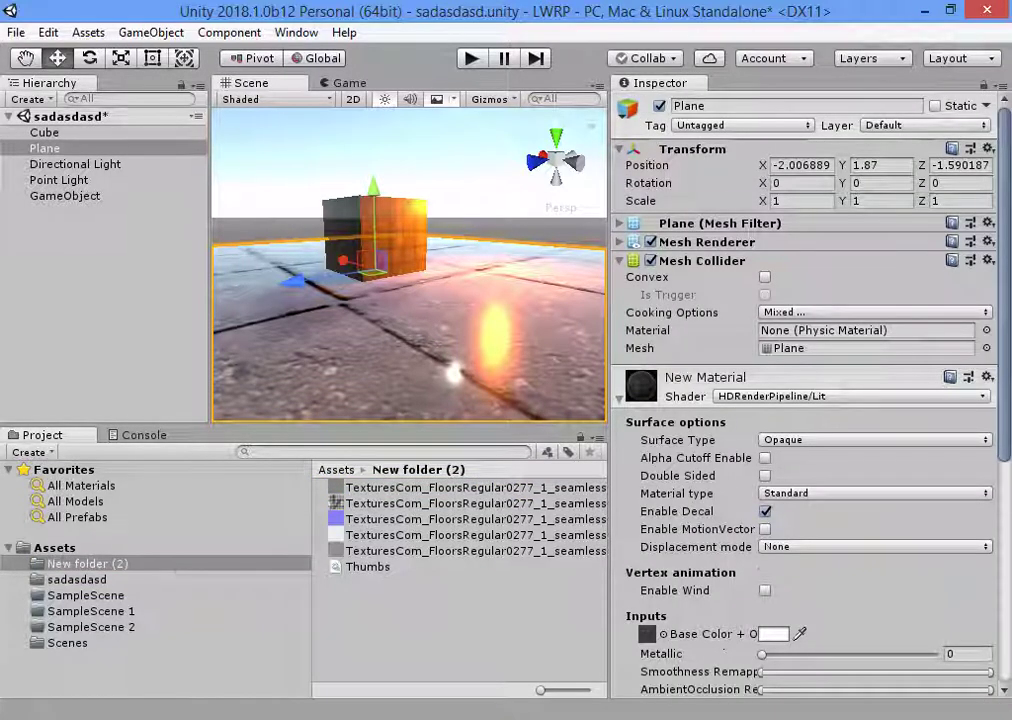
{"action": "scroll", "coordinate": [800, 400], "scroll_direction": "down", "scroll_amount": 5}
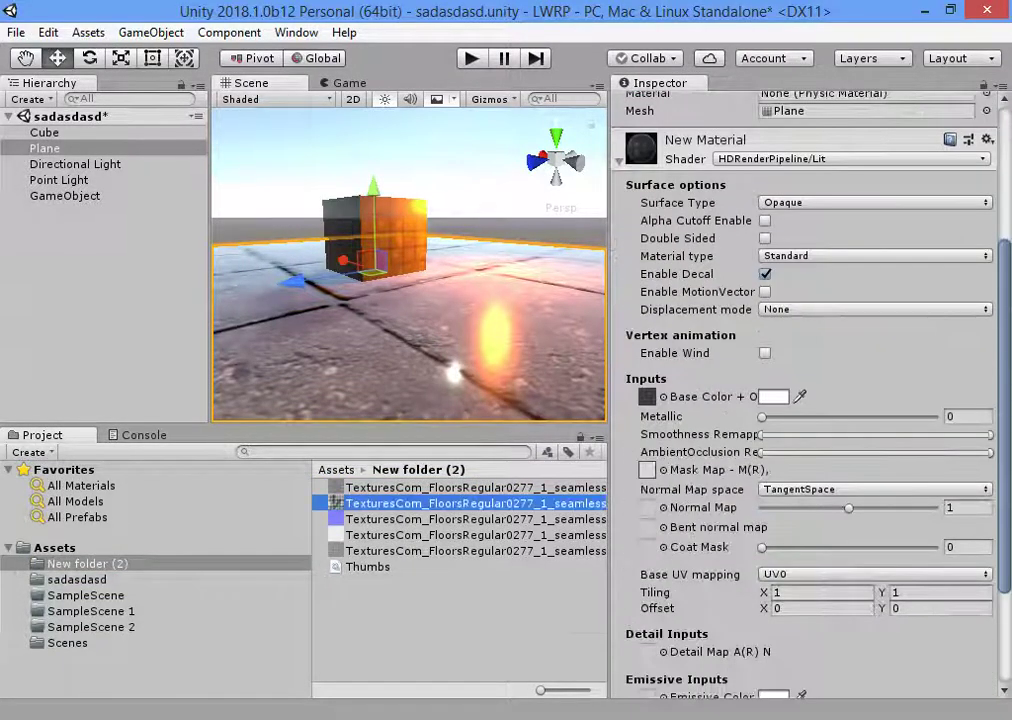
{"action": "left_click_drag", "start_coordinate": [410, 300], "coordinate": [290, 280], "text": "alt"}
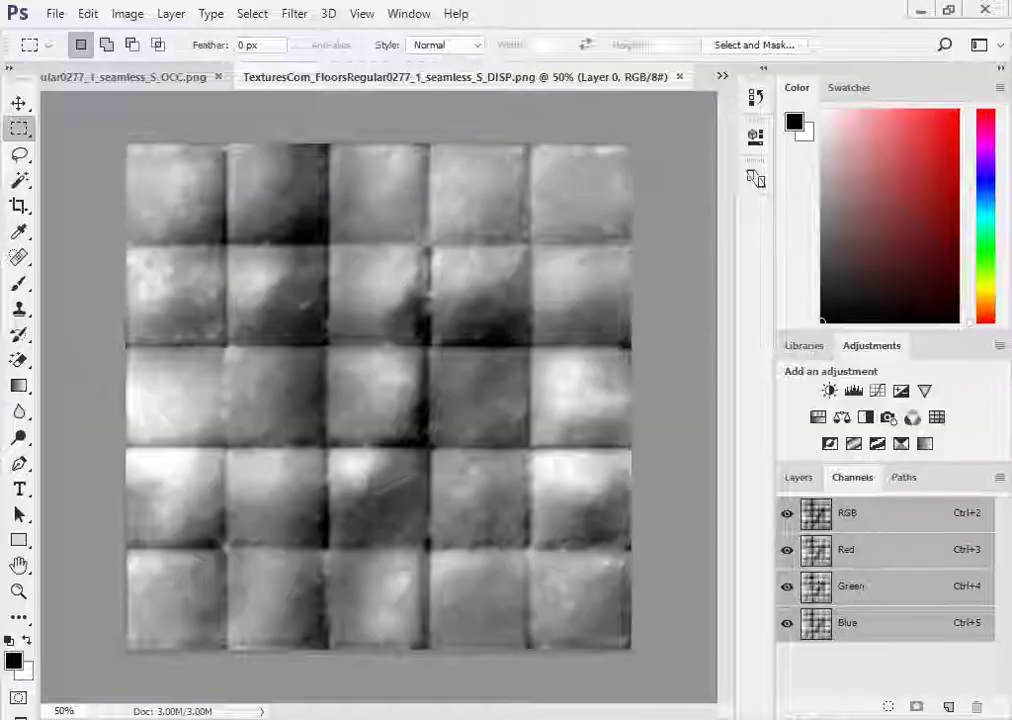
- In Photoshop, invert TexturesCom_FloorsRegular0277_1_seamless_S_DISP.png and save it, and return to Unity to inspect the plane's material
{"action": "key", "text": "ctrl+i"}
{"action": "key", "text": "ctrl+s"}
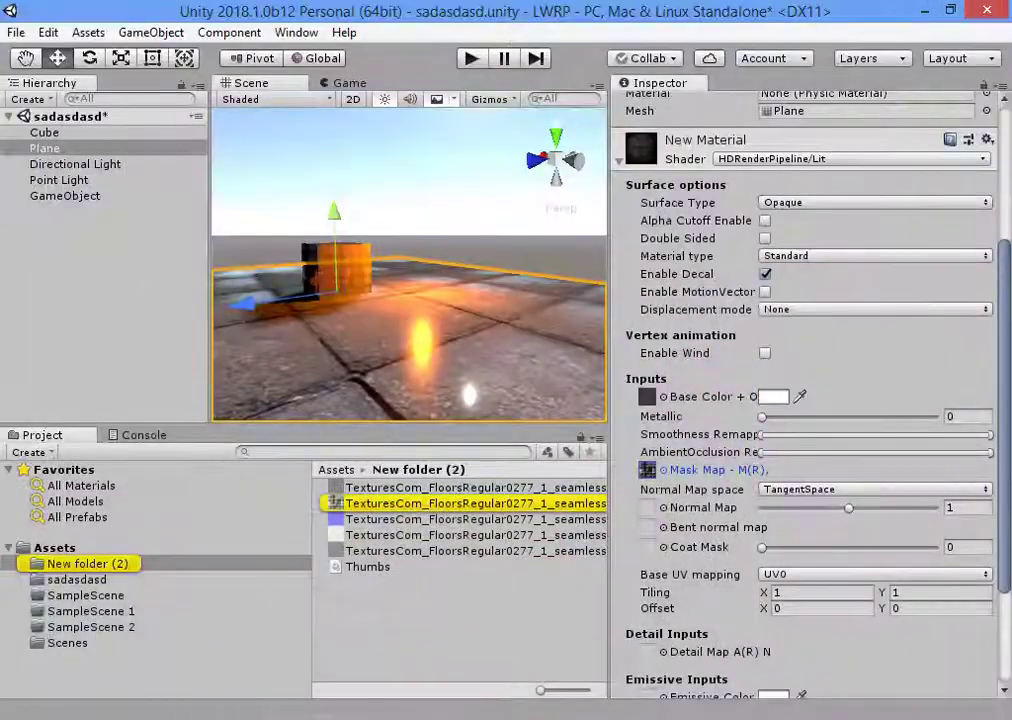
{"action": "mouse_move", "coordinate": [290, 280]}
{"action": "left_mouse_down", "text": "alt"}
{"action": "mouse_move", "coordinate": [330, 282]}
{"action": "mouse_move", "coordinate": [270, 284]}
{"action": "mouse_move", "coordinate": [305, 284]}
{"action": "left_mouse_up", "text": "alt"}
{"action": "scroll", "coordinate": [805, 400], "scroll_direction": "down", "scroll_amount": 4}
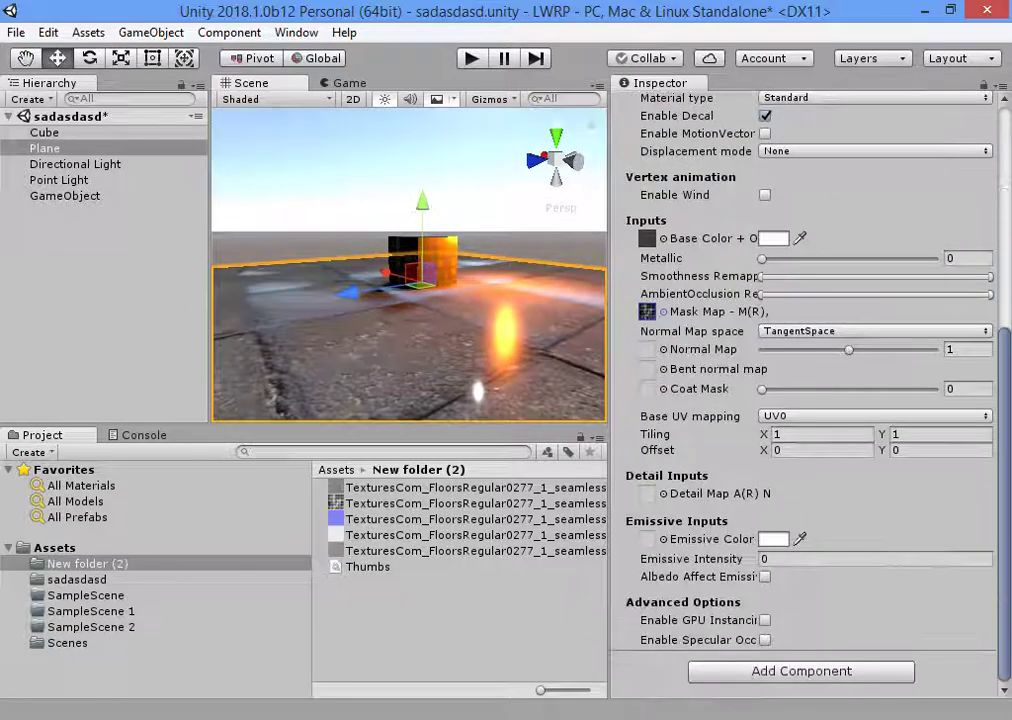
- Assign the blue-violet floor texture as the normal map of the plane's New Material and set the tiling to X 3, Y 3
{"action": "left_click_drag", "start_coordinate": [470, 519], "coordinate": [647, 349]}
{"action": "left_click", "coordinate": [958, 389]}
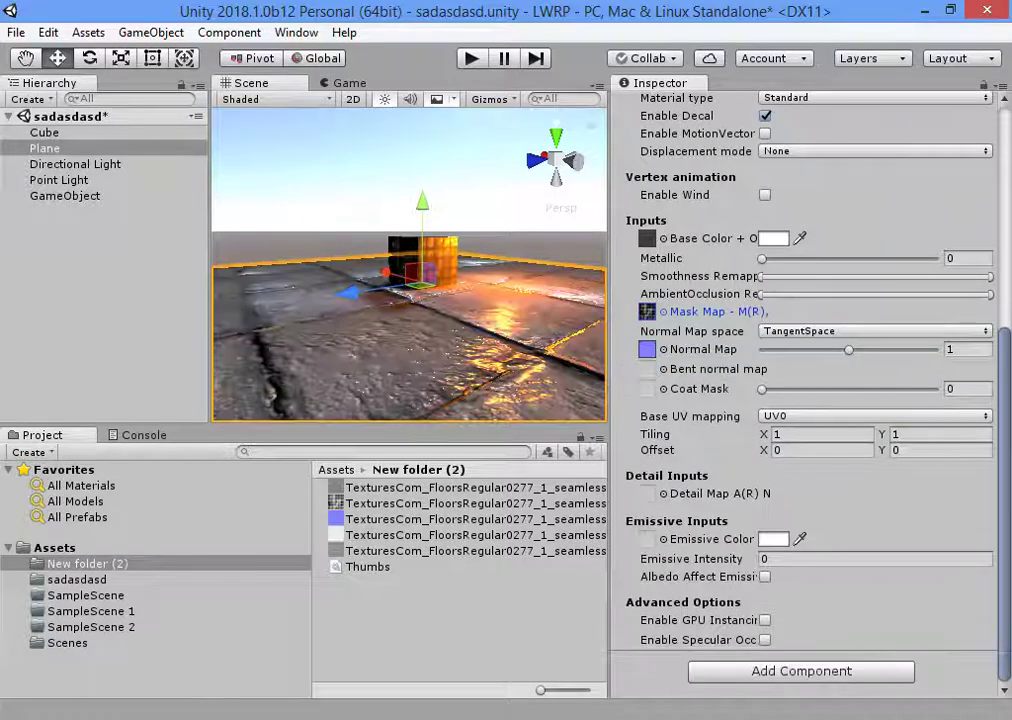
{"action": "left_click_drag", "start_coordinate": [400, 300], "coordinate": [460, 290], "text": "alt"}
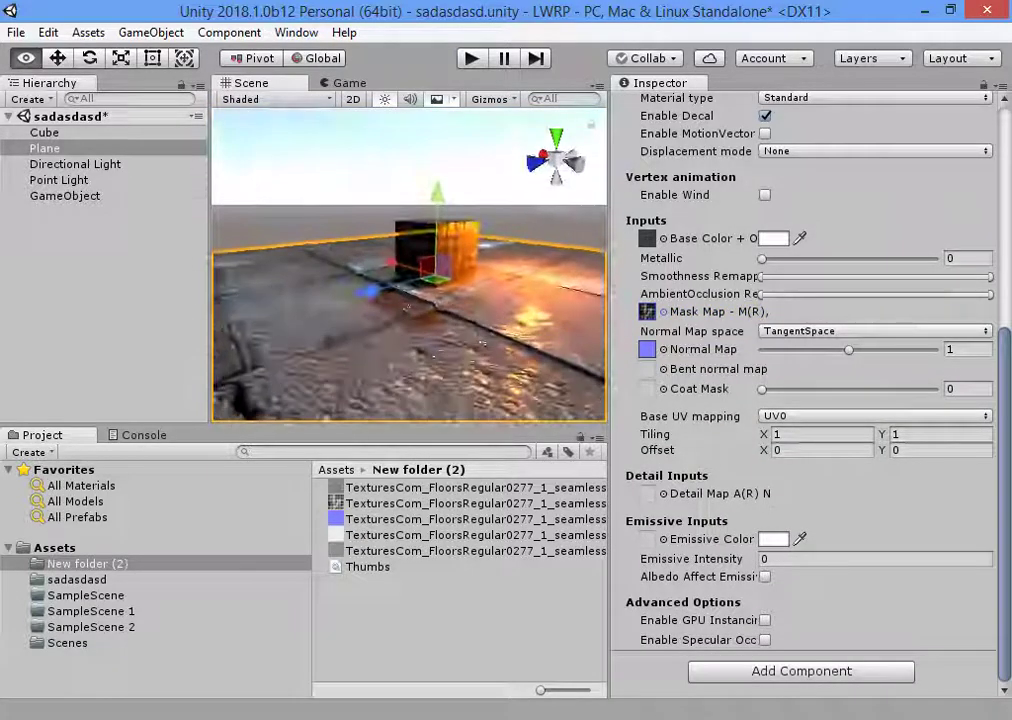
{"action": "scroll", "coordinate": [408, 265], "scroll_direction": "down", "scroll_amount": 2}
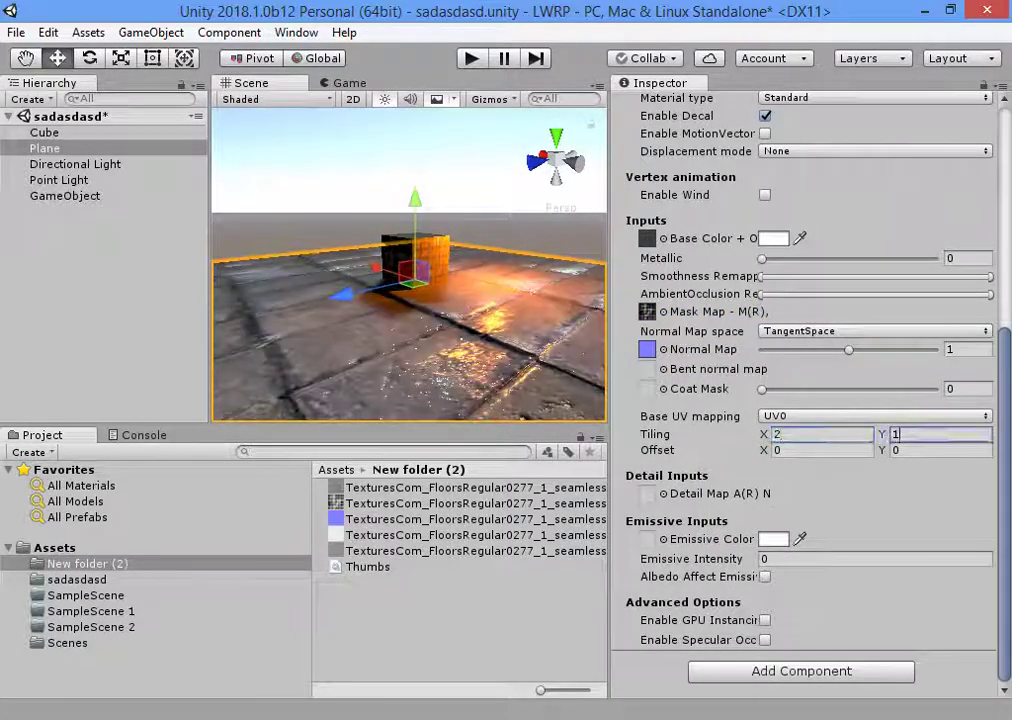
{"action": "left_click_drag", "start_coordinate": [400, 300], "coordinate": [494, 290], "text": "alt"}
{"action": "left_click", "coordinate": [494, 300]}
- Locate the plane's base color texture, duplicate it and open TexturesCom_FloorsRegular0277_1_seamless_S_COLOR 1.png in Photoshop
{"action": "left_click", "coordinate": [647, 633]}
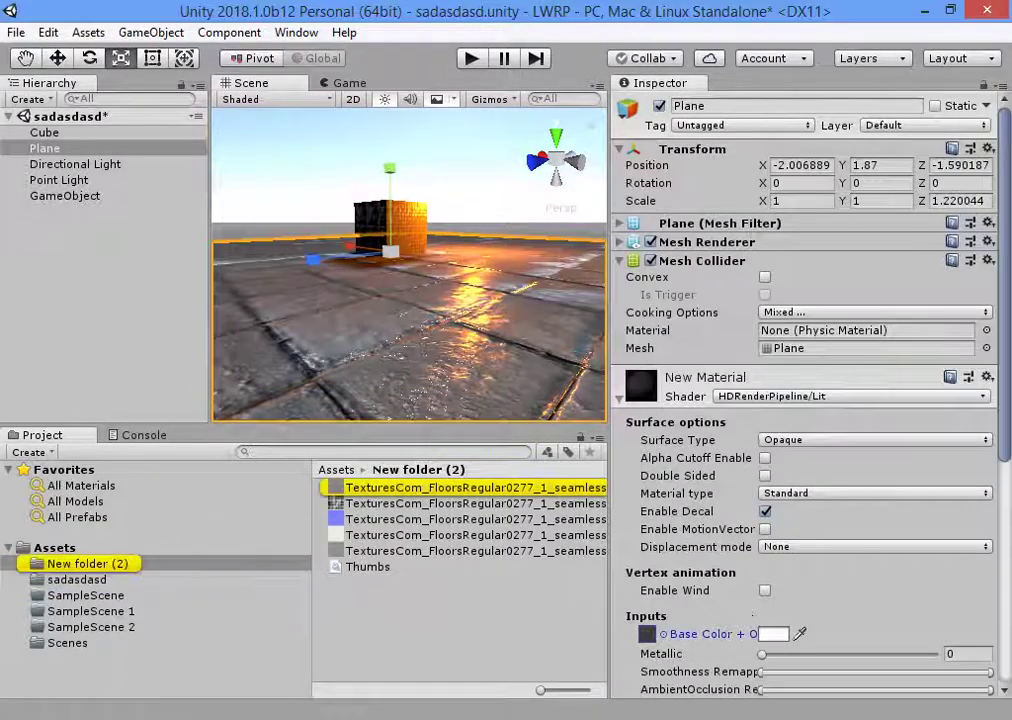
{"action": "left_click", "coordinate": [470, 487]}
{"action": "double_click", "coordinate": [470, 487]}
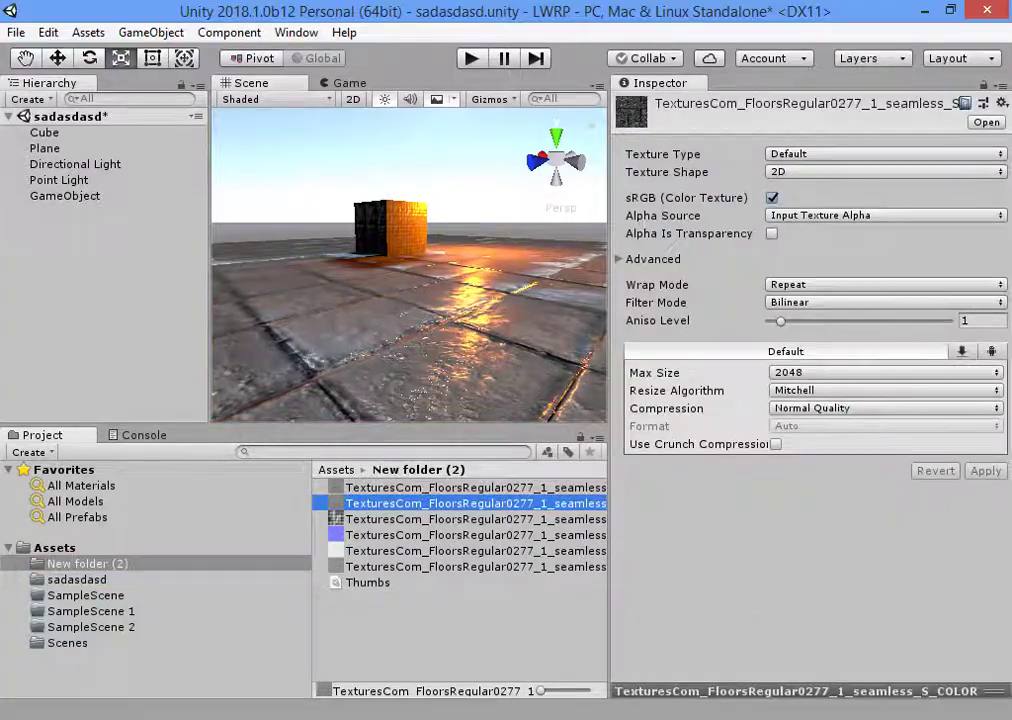
- Copy the texture's green channel, paste it as a new layer over the RGB image and flatten the image
{"action": "key", "text": "ctrl+a"}
{"action": "key", "text": "ctrl+4"}
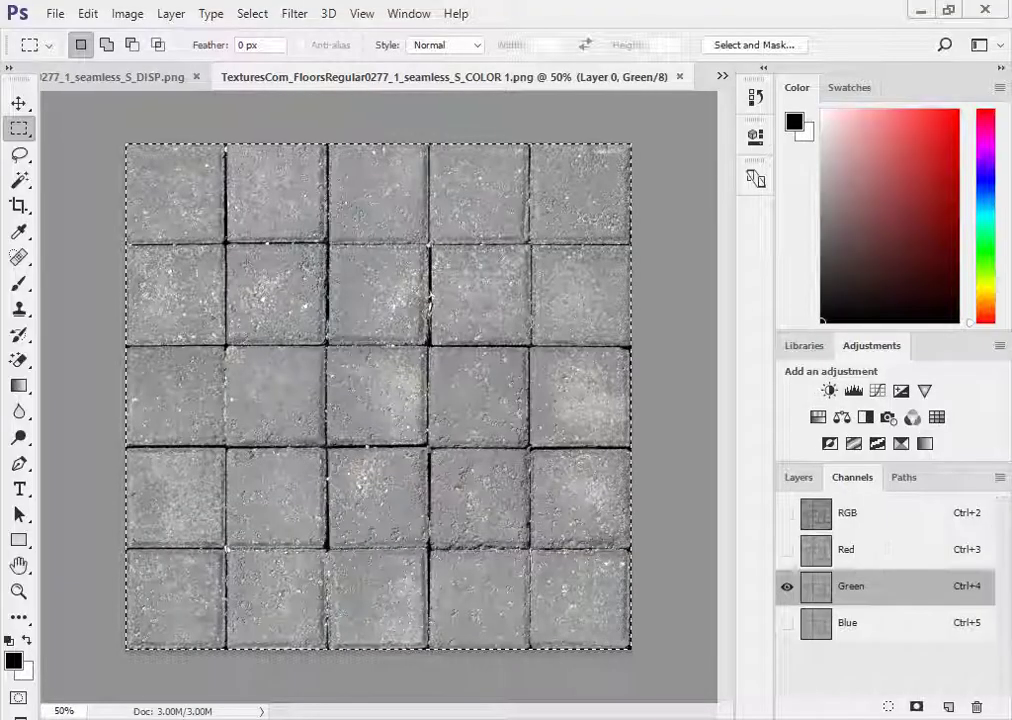
{"action": "key", "text": "ctrl+2"}
{"action": "key", "text": "F7"}
{"action": "key", "text": "ctrl+v"}
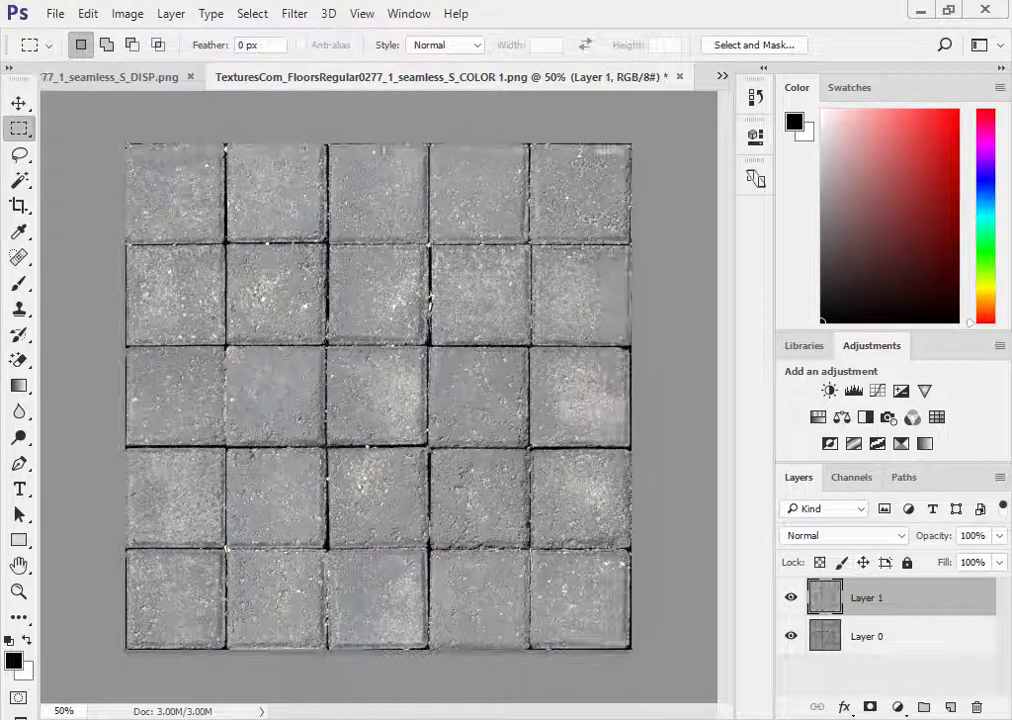
{"action": "right_click", "coordinate": [865, 597]}
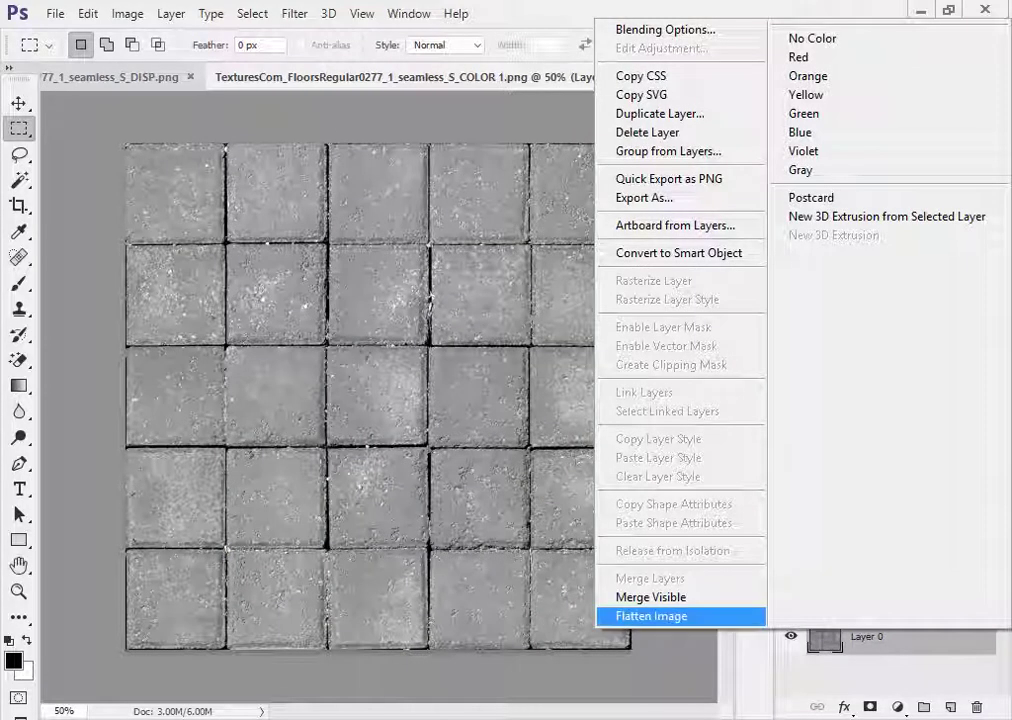
{"action": "left_click", "coordinate": [660, 616]}
- Adjust the tones of the flattened grayscale texture with Curves and return to Unity
{"action": "key", "text": "ctrl+m"}
{"action": "left_click", "coordinate": [448, 324]}
{"action": "left_click_drag", "start_coordinate": [487, 283], "coordinate": [498, 240]}
{"action": "left_click_drag", "start_coordinate": [448, 324], "coordinate": [458, 324]}
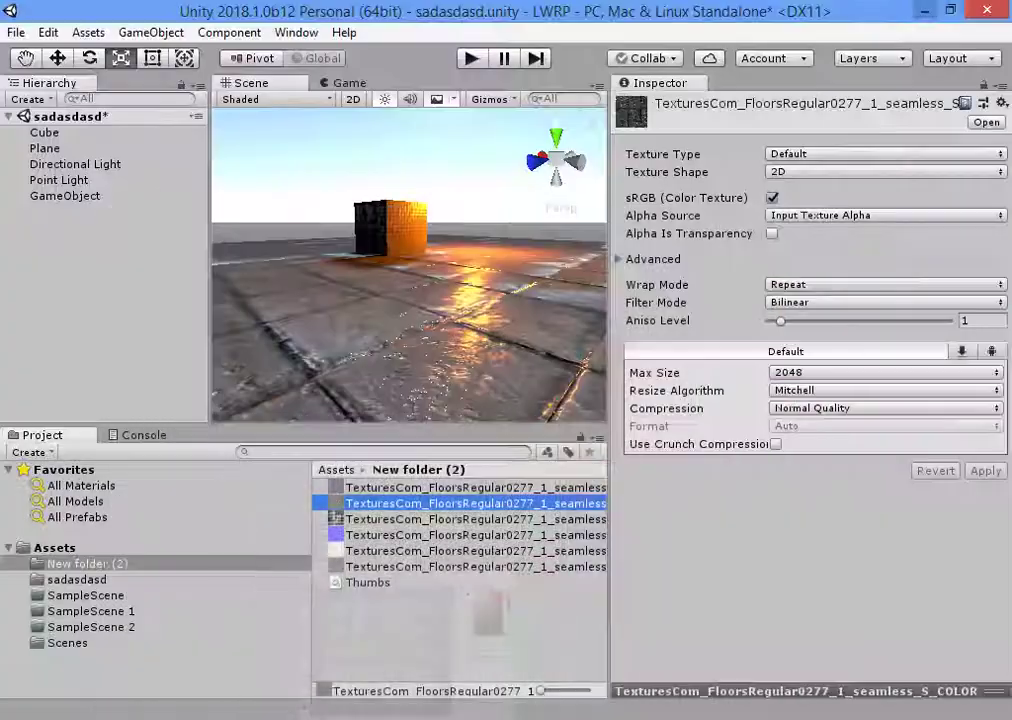
- Assign the edited grayscale COLOR 1 texture as the mask map of the plane's New Material
{"action": "left_click", "coordinate": [44, 148]}
{"action": "scroll", "coordinate": [810, 400], "scroll_direction": "down", "scroll_amount": 4}
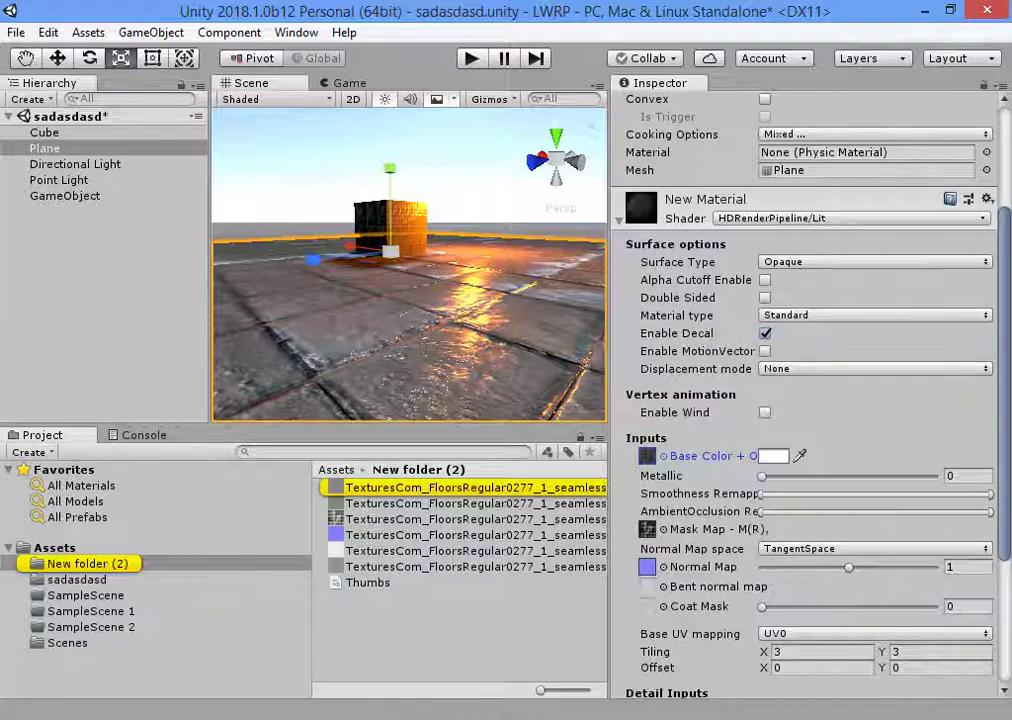
{"action": "left_click_drag", "start_coordinate": [410, 300], "coordinate": [365, 288], "text": "alt"}
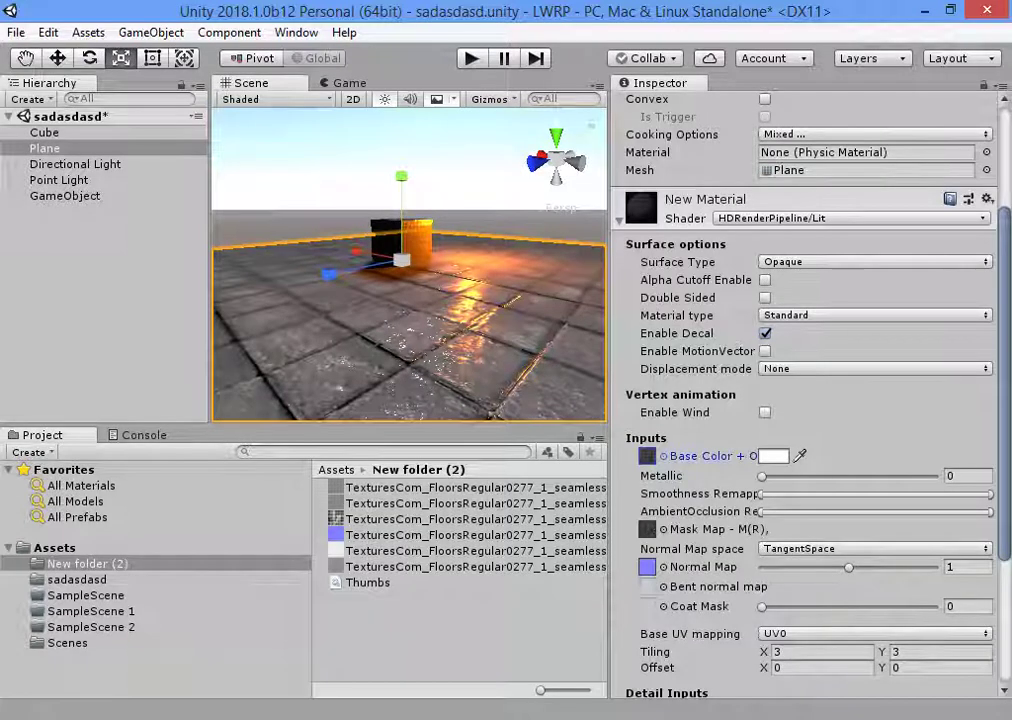
- Raise the lower limit of the ambient occlusion remapping and reduce the upper limit of the smoothness remapping on the plane's material
{"action": "mouse_move", "coordinate": [765, 511]}
{"action": "left_mouse_down"}
{"action": "mouse_move", "coordinate": [866, 511]}
{"action": "mouse_move", "coordinate": [838, 511]}
{"action": "mouse_move", "coordinate": [848, 511]}
{"action": "left_mouse_up"}
{"action": "mouse_move", "coordinate": [400, 300]}
{"action": "left_mouse_down", "text": "alt"}
{"action": "mouse_move", "coordinate": [400, 255]}
{"action": "mouse_move", "coordinate": [400, 310]}
{"action": "left_mouse_up", "text": "alt"}
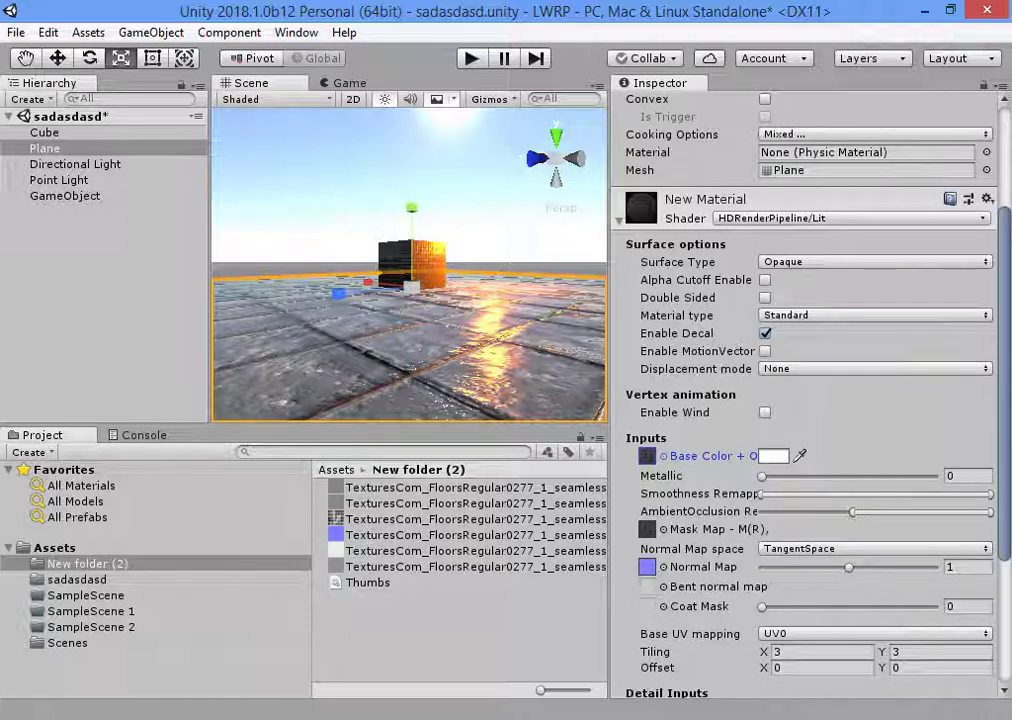
{"action": "left_click_drag", "start_coordinate": [990, 494], "coordinate": [906, 494]}
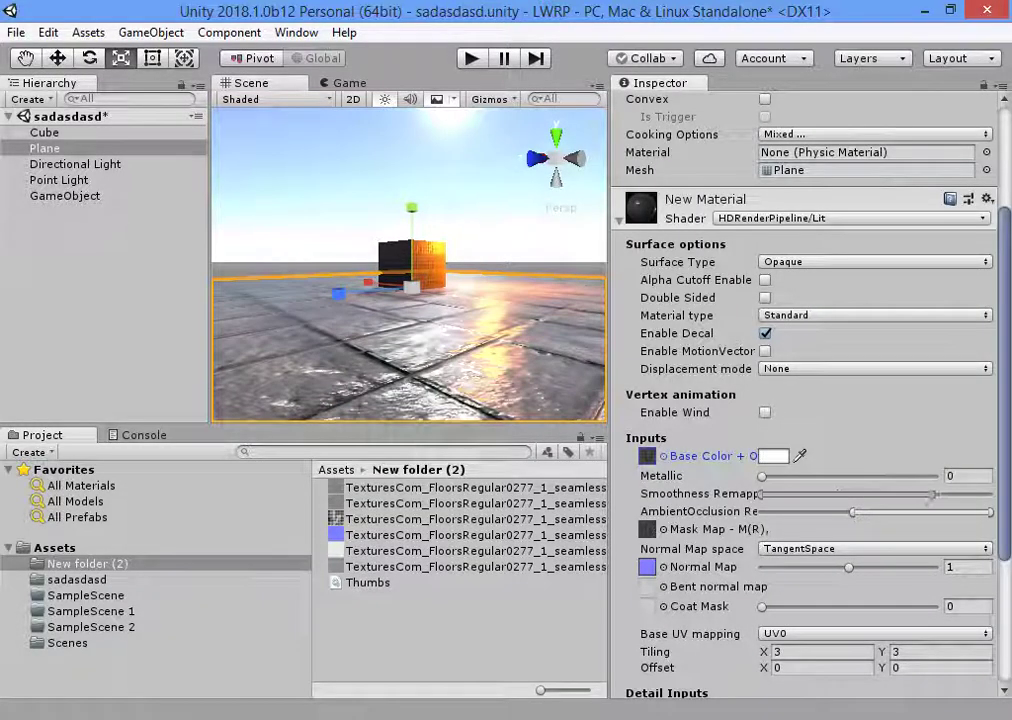
{"action": "left_click_drag", "start_coordinate": [400, 300], "coordinate": [445, 350], "text": "alt"}
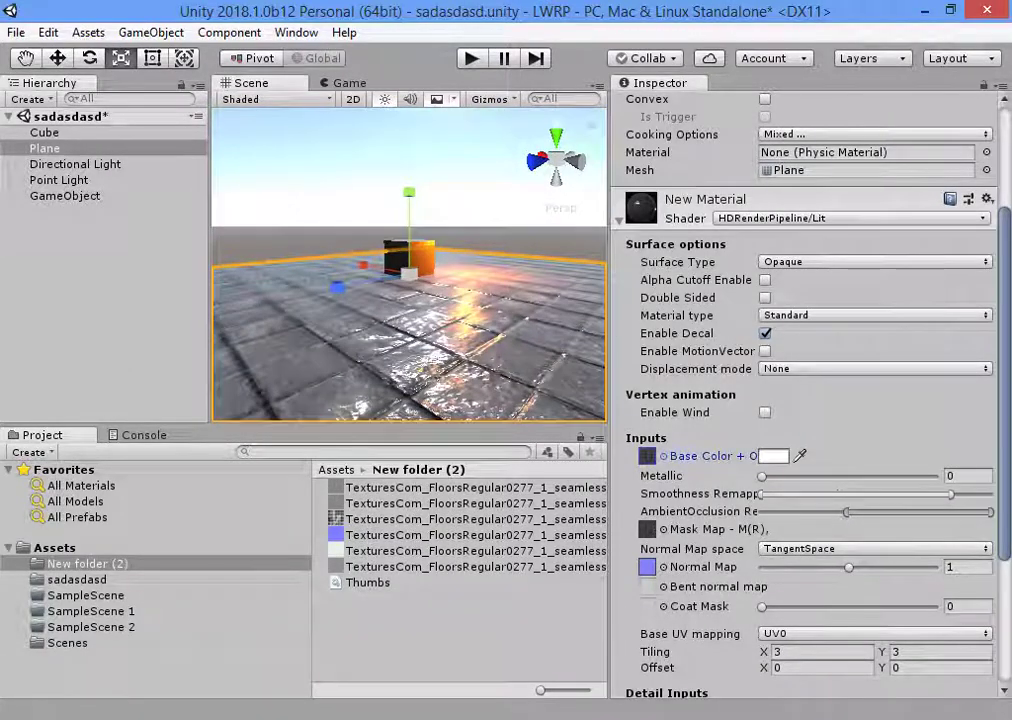
{"action": "mouse_move", "coordinate": [445, 350]}
{"action": "left_mouse_down", "text": "alt"}
{"action": "mouse_move", "coordinate": [430, 330]}
{"action": "mouse_move", "coordinate": [395, 318]}
{"action": "mouse_move", "coordinate": [440, 335]}
{"action": "left_mouse_up", "text": "alt"}
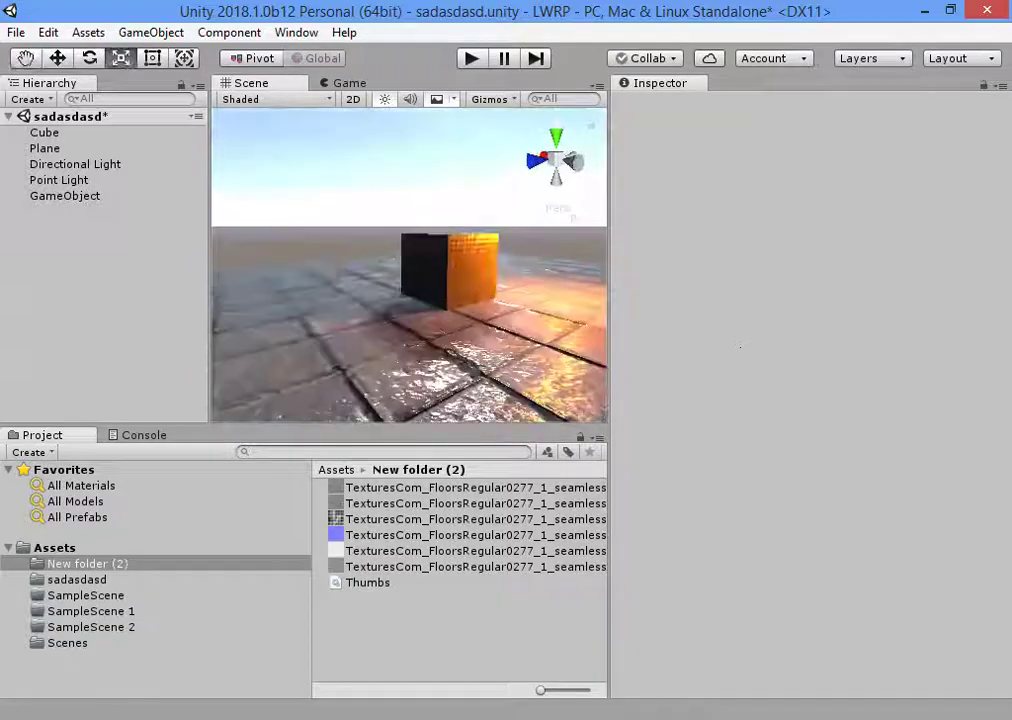
- Add a Reflection Probe at the cube's position and set its type to Realtime
{"action": "double_click", "coordinate": [44, 132]}
{"action": "left_click", "coordinate": [151, 32]}
{"action": "mouse_move", "coordinate": [160, 163]}
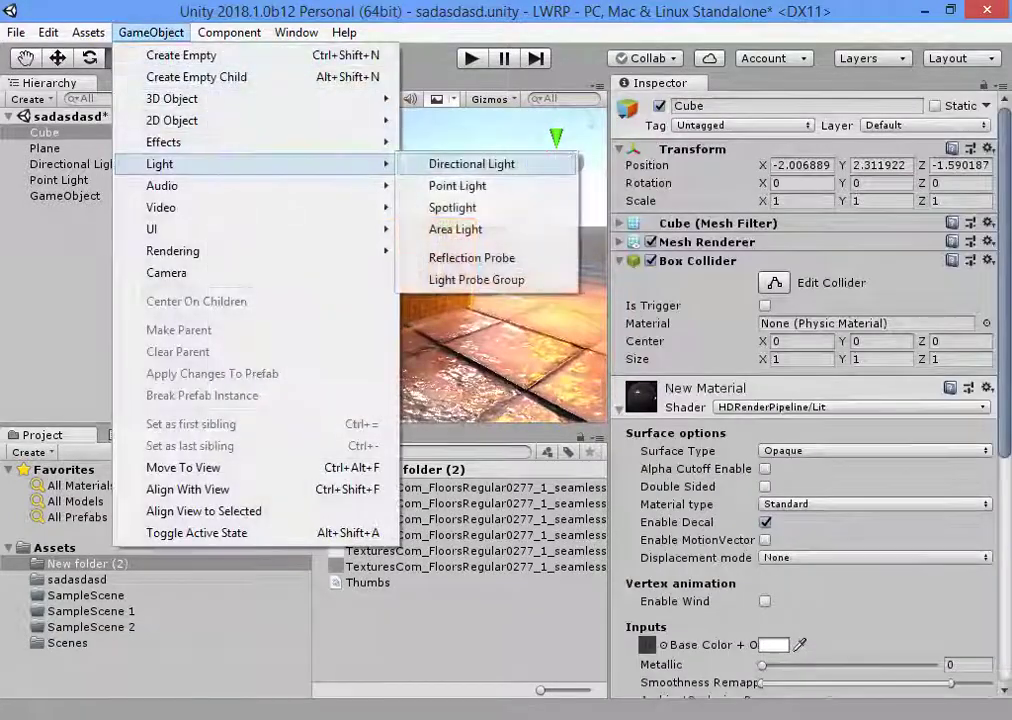
{"action": "left_click", "coordinate": [471, 257]}
{"action": "key", "text": "f"}
{"action": "left_click", "coordinate": [870, 239]}
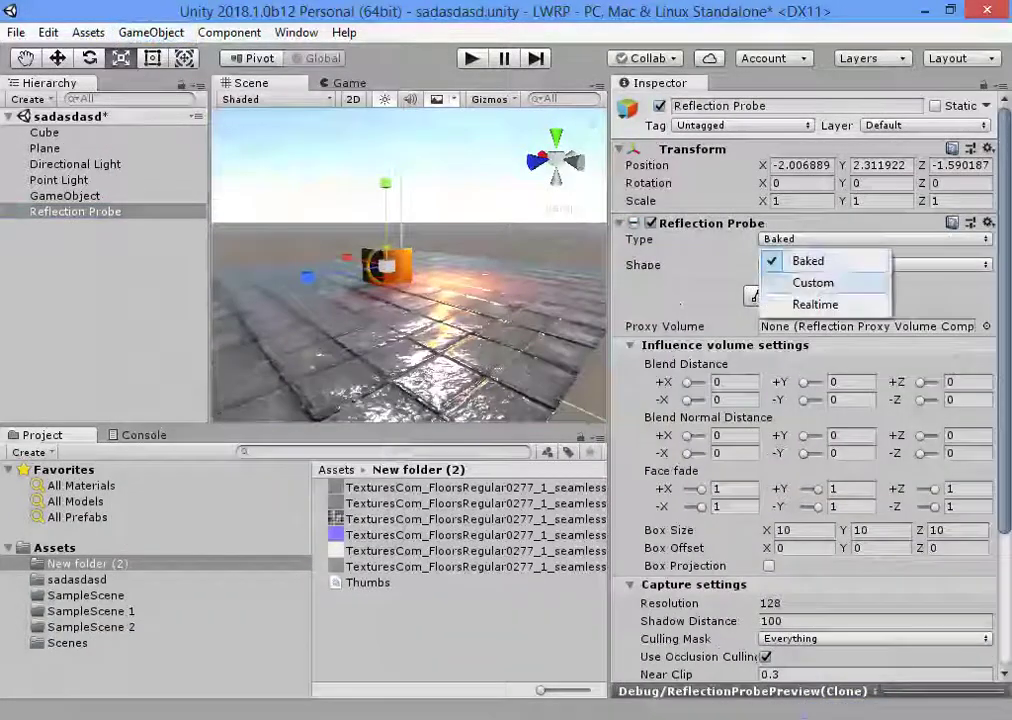
{"action": "left_click", "coordinate": [815, 304]}
{"action": "left_click", "coordinate": [400, 300]}
{"action": "left_click_drag", "start_coordinate": [400, 300], "coordinate": [420, 320], "text": "alt"}
- Try enabling wind vertex animation on the plane's New Material
{"action": "left_click", "coordinate": [400, 330]}
{"action": "scroll", "coordinate": [810, 400], "scroll_direction": "down", "scroll_amount": 10}
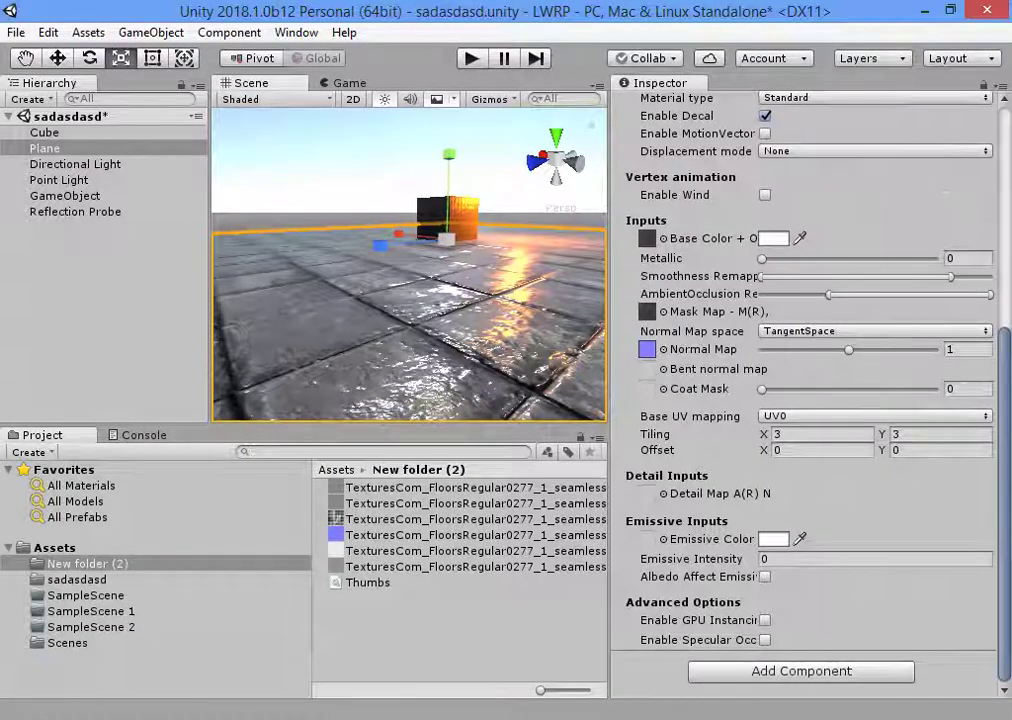
{"action": "scroll", "coordinate": [700, 425], "scroll_direction": "up", "scroll_amount": 6}
{"action": "left_click", "coordinate": [765, 373]}
{"action": "left_click", "coordinate": [765, 373]}
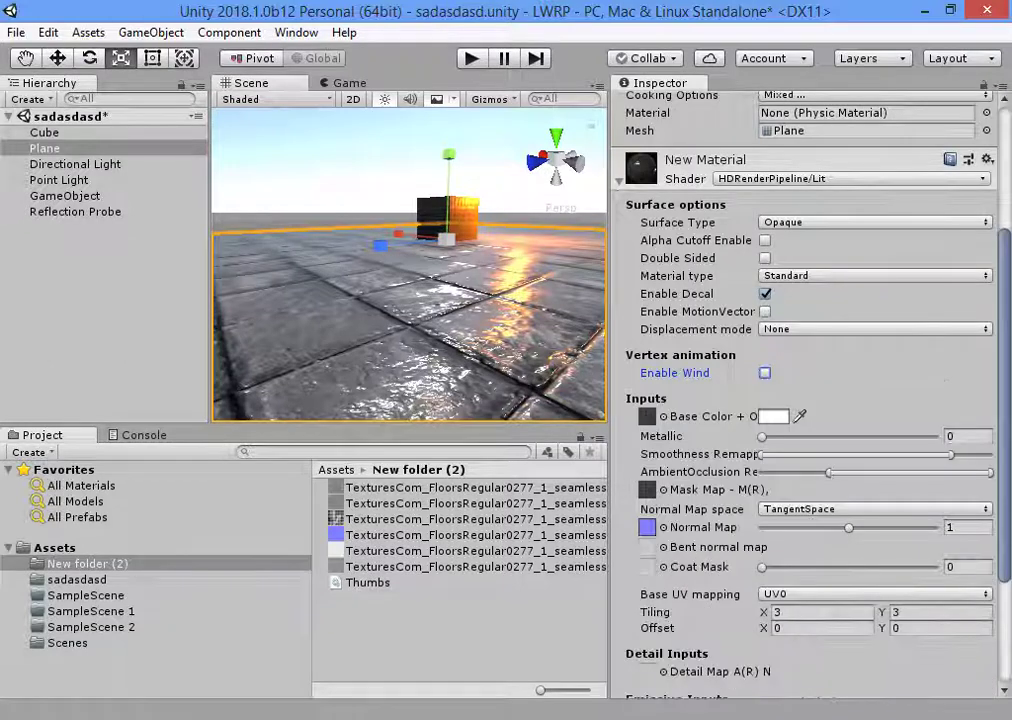
- Try the Anisotropy and Iridescence material types on the plane's New Material
{"action": "left_click", "coordinate": [870, 275]}
{"action": "left_click", "coordinate": [821, 341]}
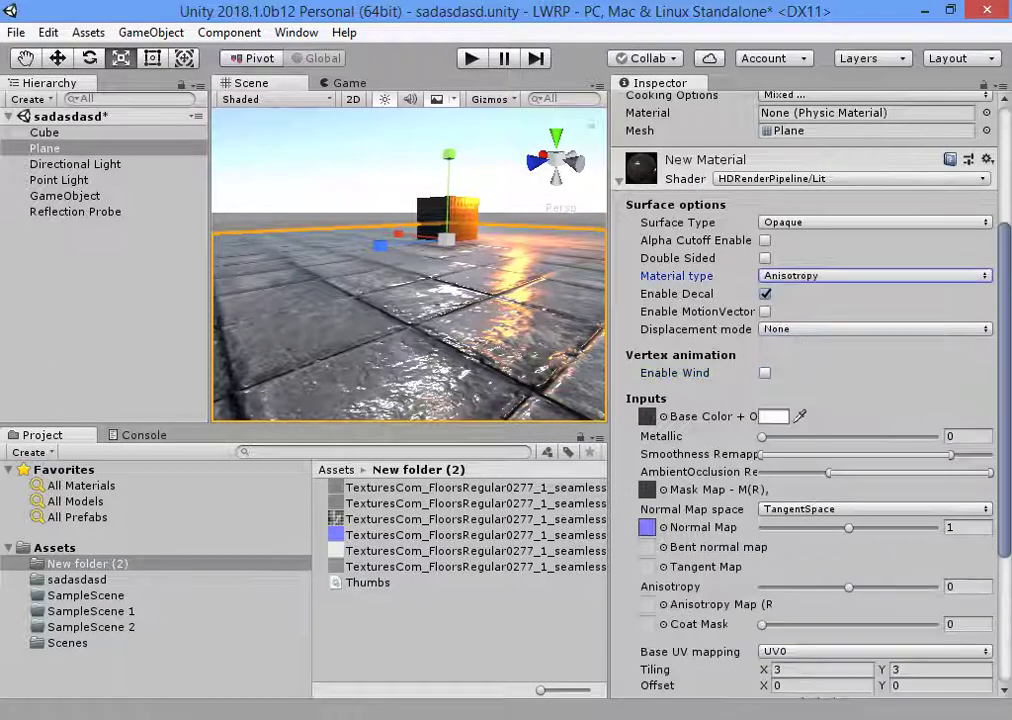
{"action": "scroll", "coordinate": [408, 265], "scroll_direction": "up", "scroll_amount": 1}
{"action": "left_click", "coordinate": [870, 275]}
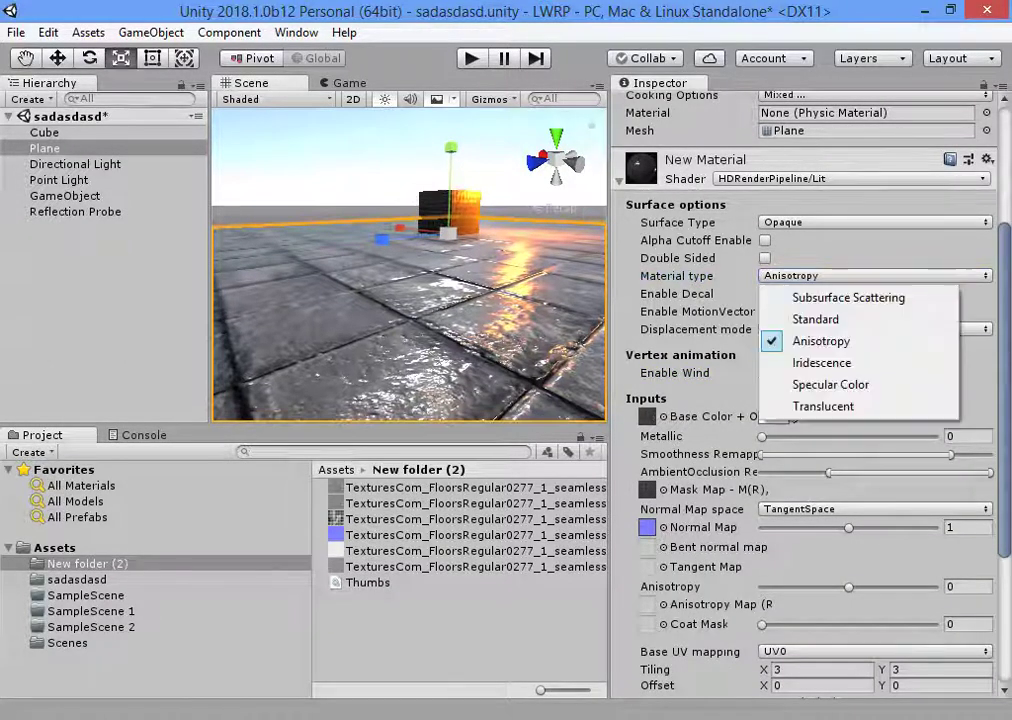
{"action": "left_click", "coordinate": [825, 363]}
- Set the plane's material type to Specular Color, with a dark gray specular color and a gray floor texture as its specular map
{"action": "left_click", "coordinate": [870, 275]}
{"action": "left_click", "coordinate": [830, 384]}
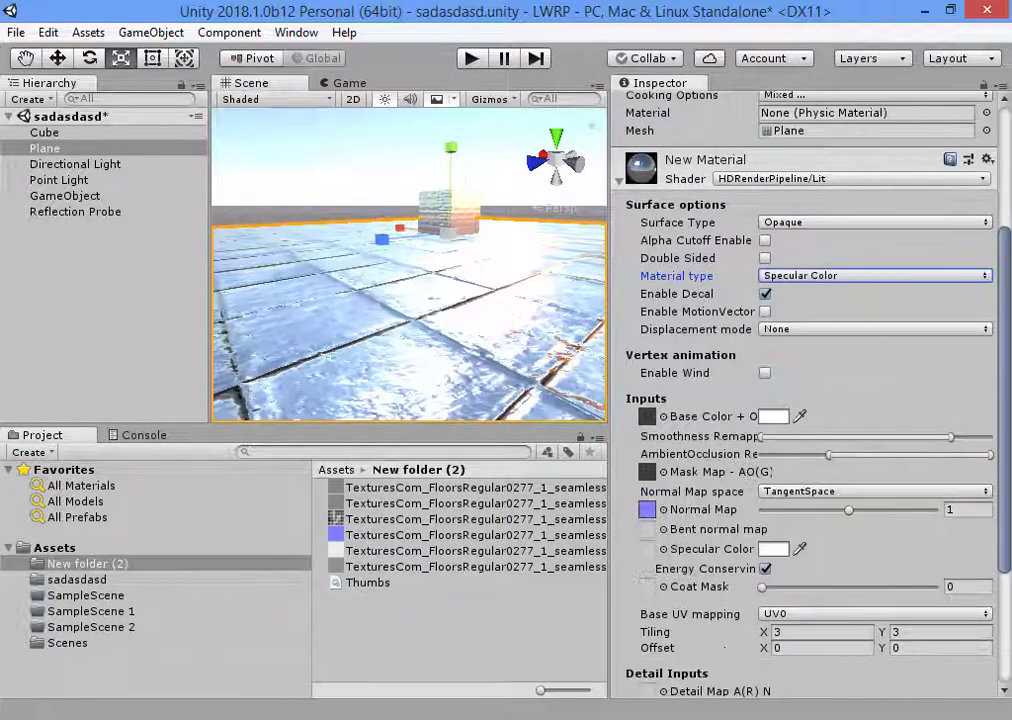
{"action": "left_click", "coordinate": [773, 549]}
{"action": "type", "text": "161616"}
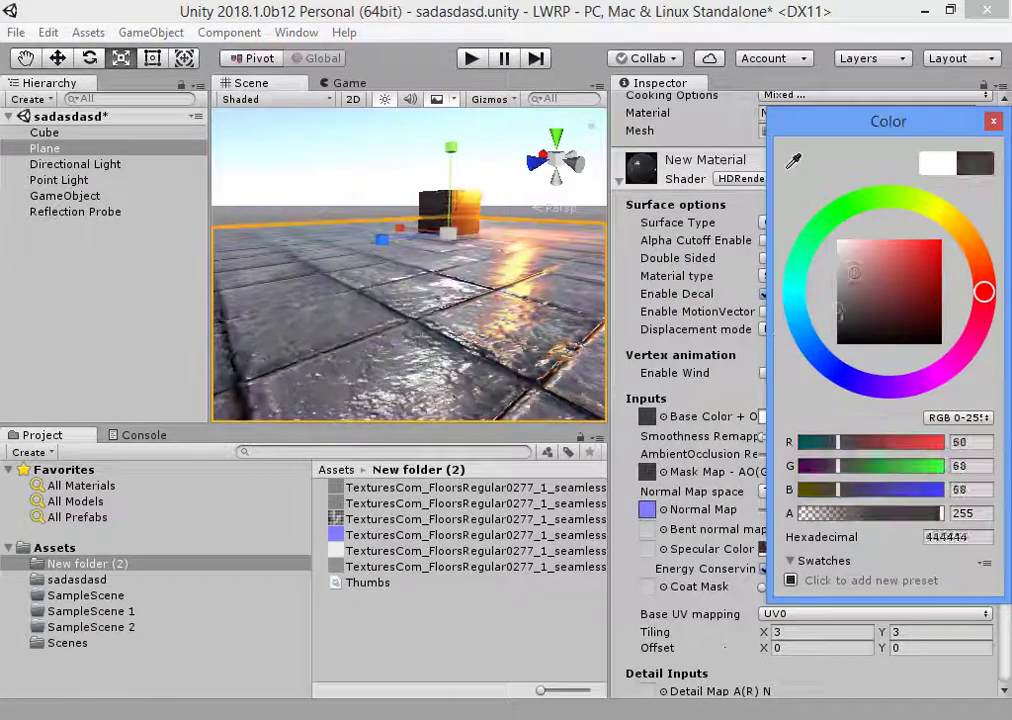
{"action": "key", "text": "Return"}
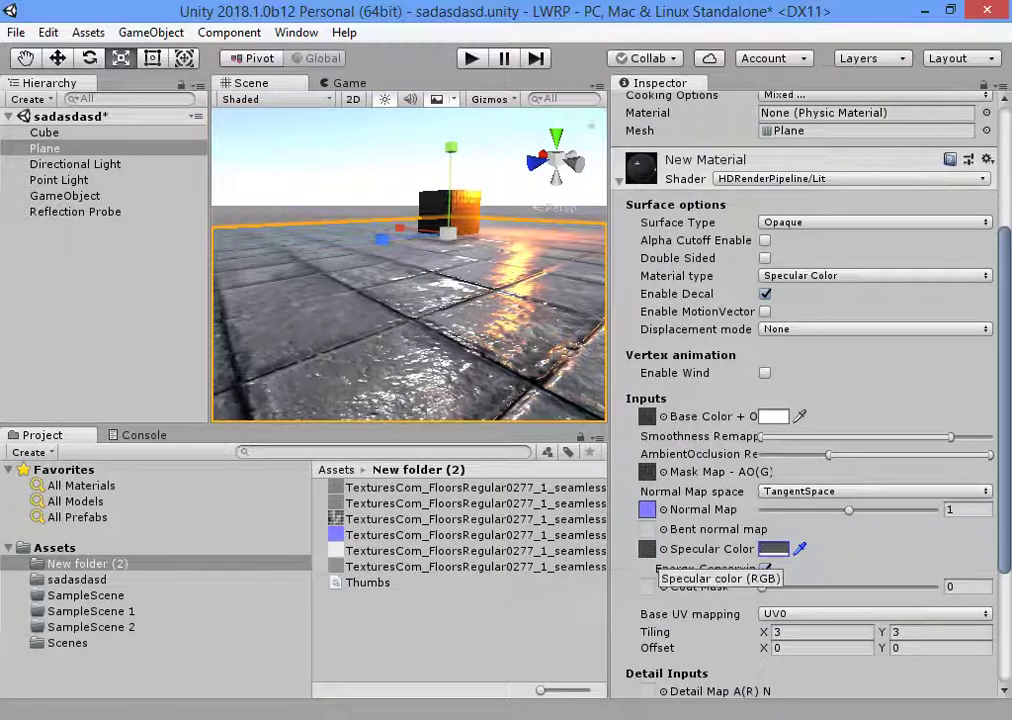
- Lighten the plane's specular color to a medium gray and inspect the resulting surface and material settings
{"action": "left_click", "coordinate": [773, 549]}
{"action": "mouse_move", "coordinate": [840, 307]}
{"action": "left_mouse_down"}
{"action": "mouse_move", "coordinate": [840, 244]}
{"action": "mouse_move", "coordinate": [840, 315]}
{"action": "mouse_move", "coordinate": [840, 279]}
{"action": "left_mouse_up"}
{"action": "left_click", "coordinate": [300, 140]}
{"action": "left_click_drag", "start_coordinate": [300, 140], "coordinate": [470, 200], "text": "alt"}
{"action": "left_click", "coordinate": [470, 200]}
{"action": "scroll", "coordinate": [810, 400], "scroll_direction": "down", "scroll_amount": 10}
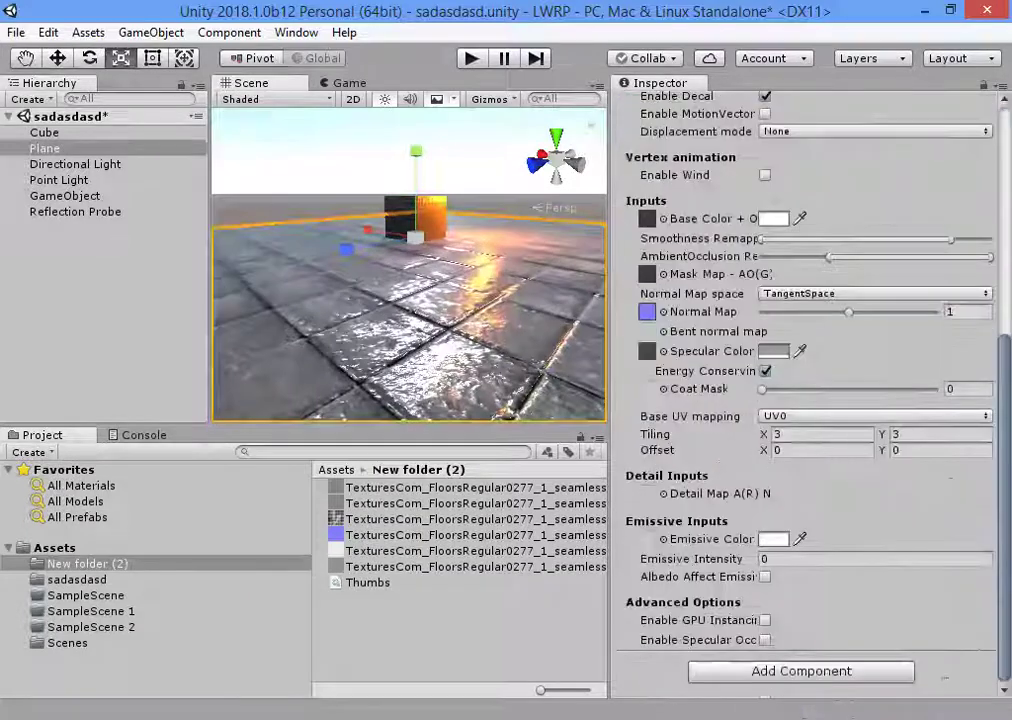
{"action": "scroll", "coordinate": [810, 400], "scroll_direction": "up", "scroll_amount": 8}
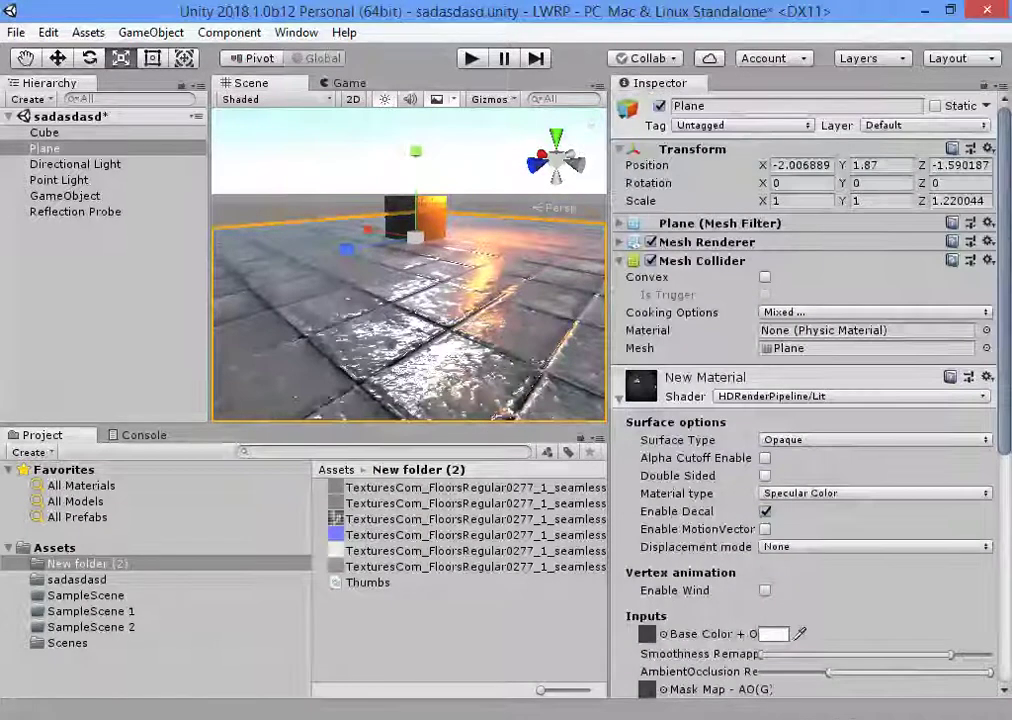
{"action": "left_click", "coordinate": [300, 150]}
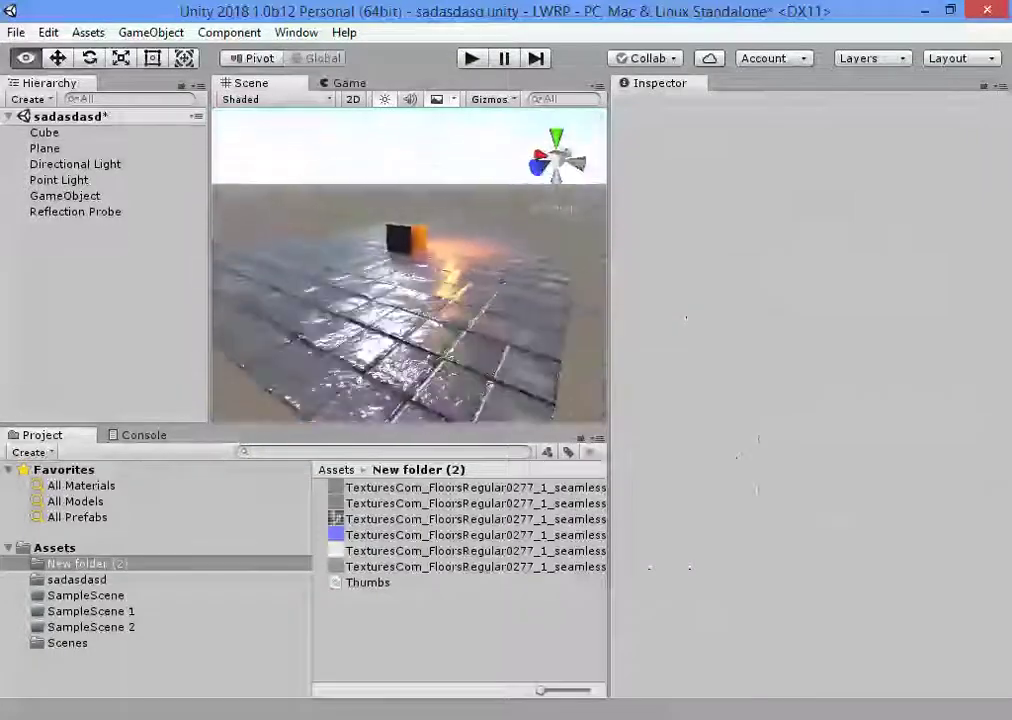
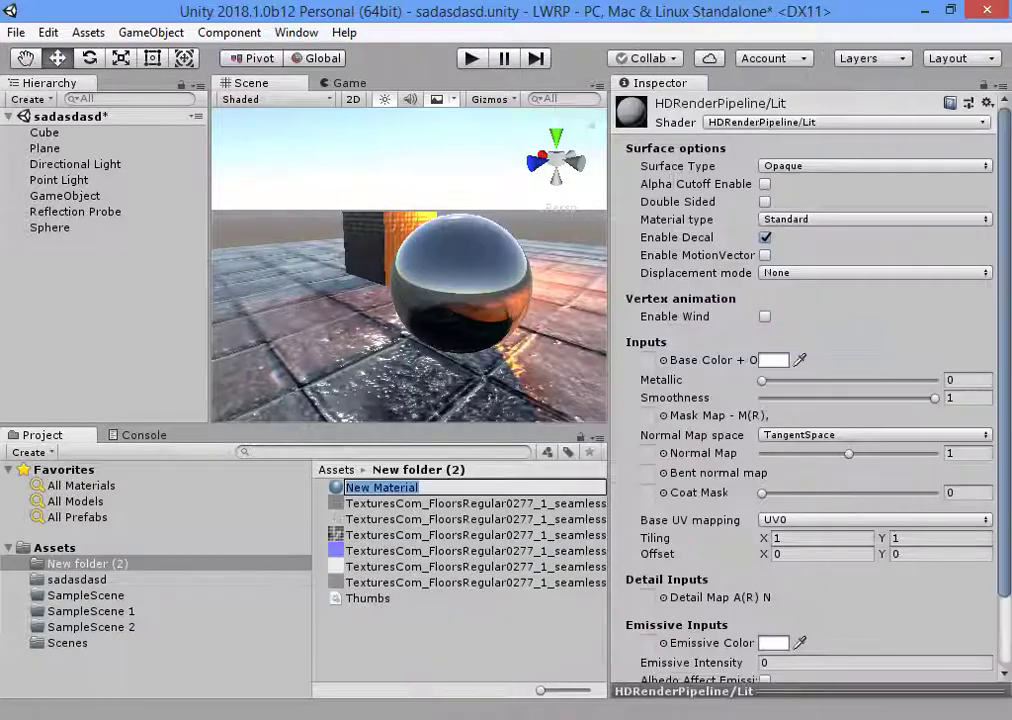
- Keep the default name for the newly created material and apply it to the sphere
{"action": "key", "text": "Return"}
{"action": "left_click_drag", "start_coordinate": [380, 487], "coordinate": [460, 280]}
{"action": "left_click", "coordinate": [460, 280]}
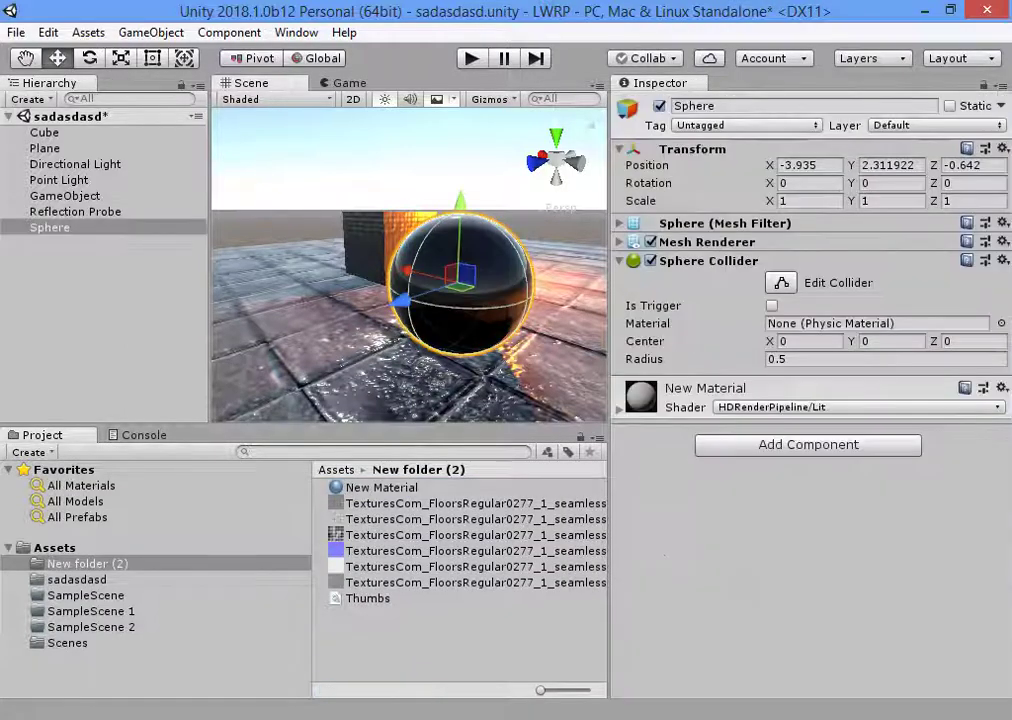
- Set the surface type of the sphere's New Material to Transparent
{"action": "left_click", "coordinate": [619, 409]}
{"action": "scroll", "coordinate": [810, 400], "scroll_direction": "down", "scroll_amount": 4}
{"action": "left_click", "coordinate": [875, 213]}
{"action": "left_click", "coordinate": [824, 257]}
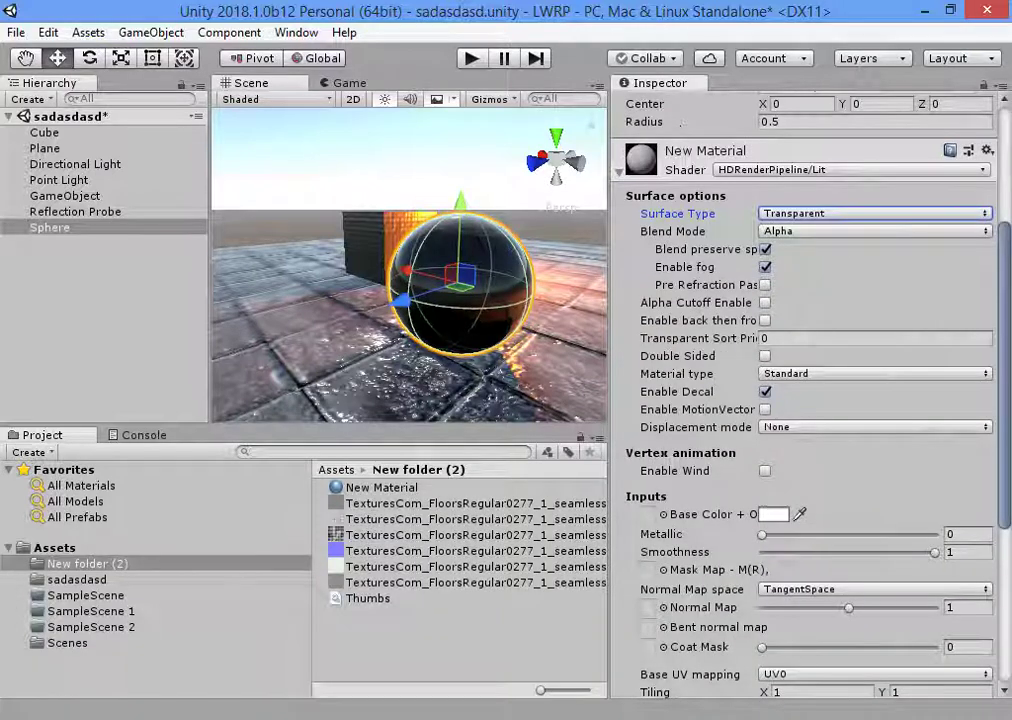
- Set the alpha of the sphere material's base color to 130
{"action": "scroll", "coordinate": [810, 400], "scroll_direction": "down", "scroll_amount": 3}
{"action": "left_click", "coordinate": [773, 336]}
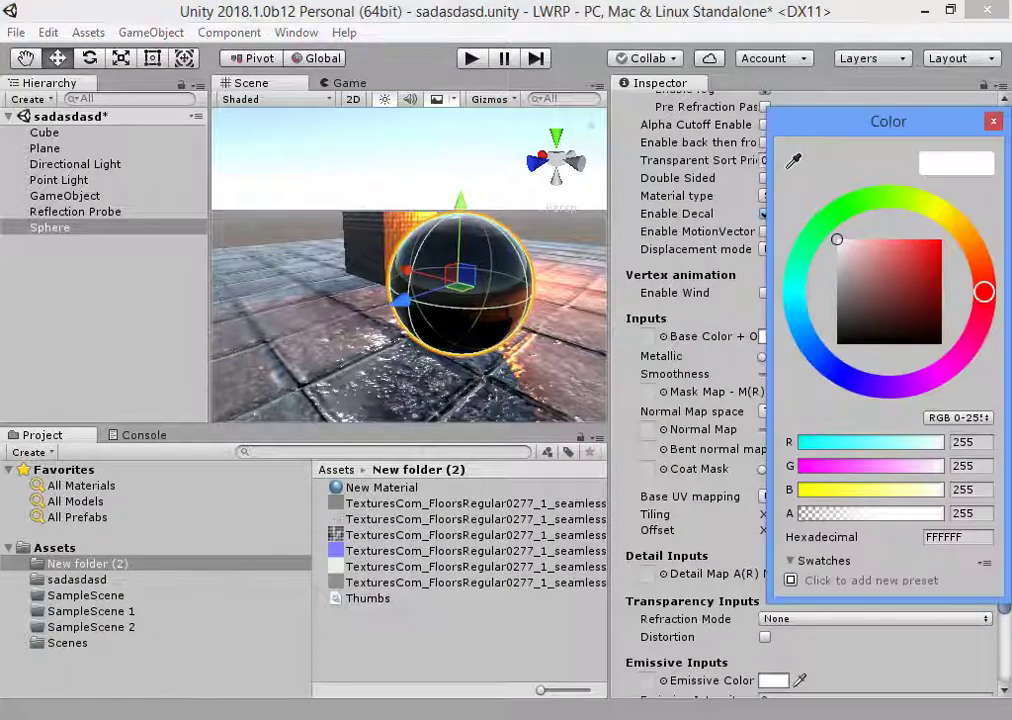
{"action": "double_click", "coordinate": [967, 513]}
{"action": "type", "text": "120"}
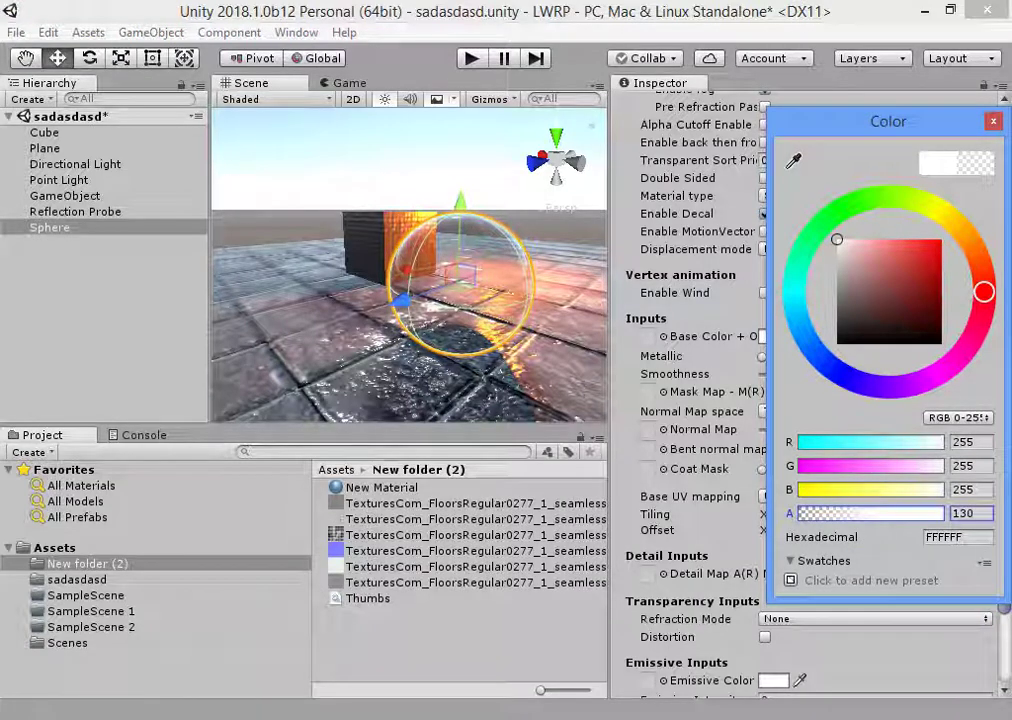
{"action": "key", "text": "Return"}
- Change the sphere material's type to Specular Color and darken its specular color to gray 9A9A9A
{"action": "scroll", "coordinate": [810, 400], "scroll_direction": "down", "scroll_amount": 2}
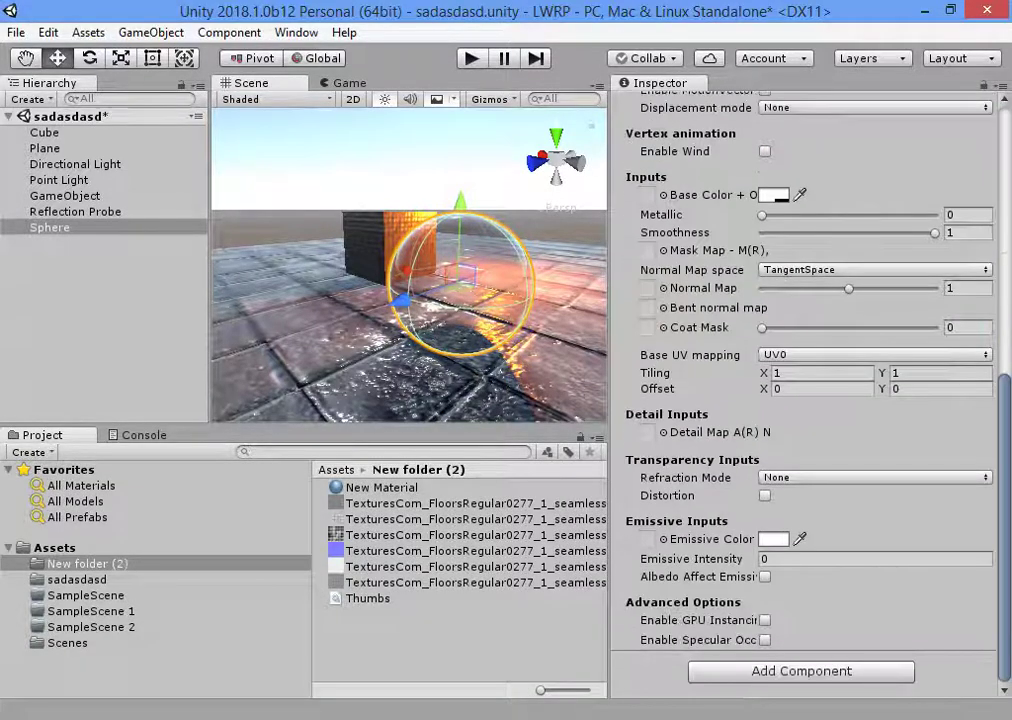
{"action": "scroll", "coordinate": [810, 400], "scroll_direction": "up", "scroll_amount": 4}
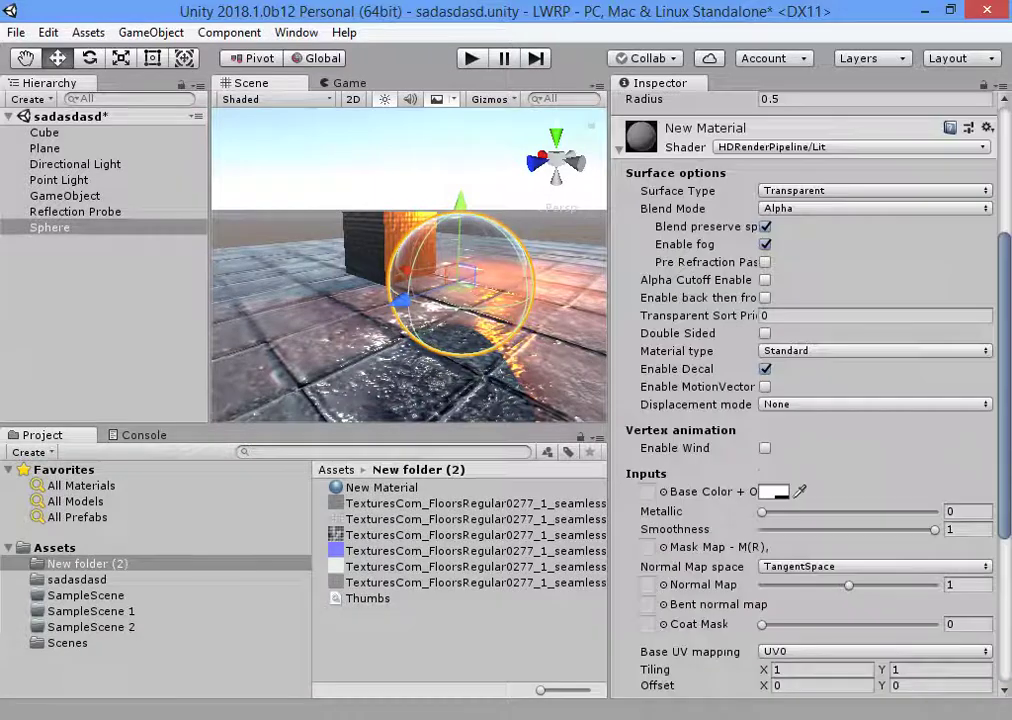
{"action": "left_click", "coordinate": [874, 350]}
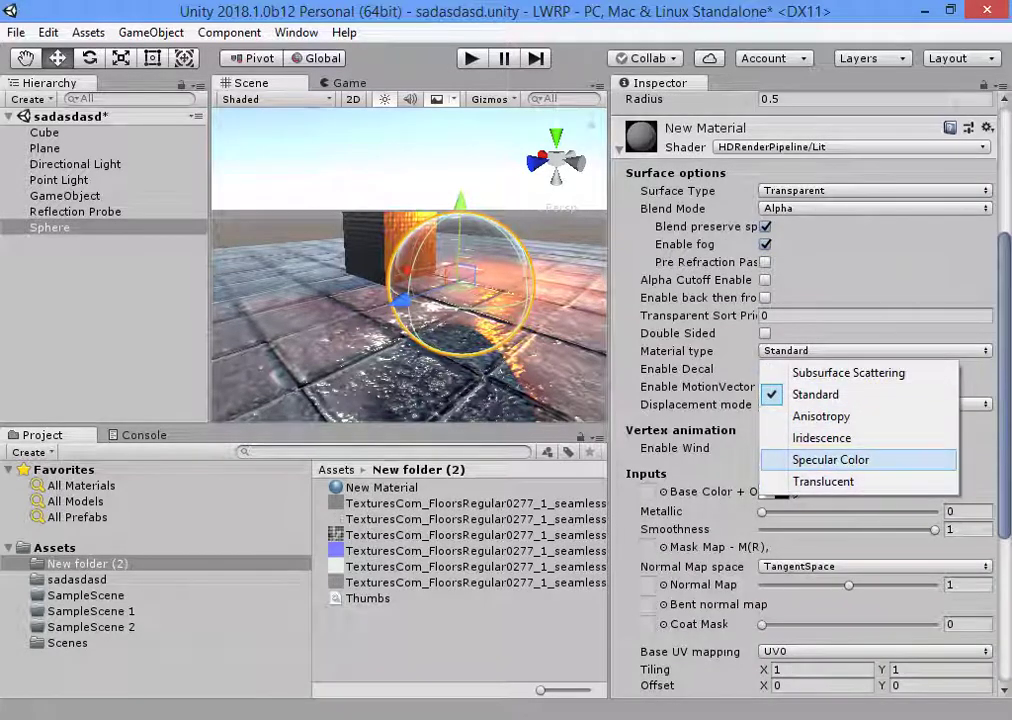
{"action": "key", "text": "Escape"}
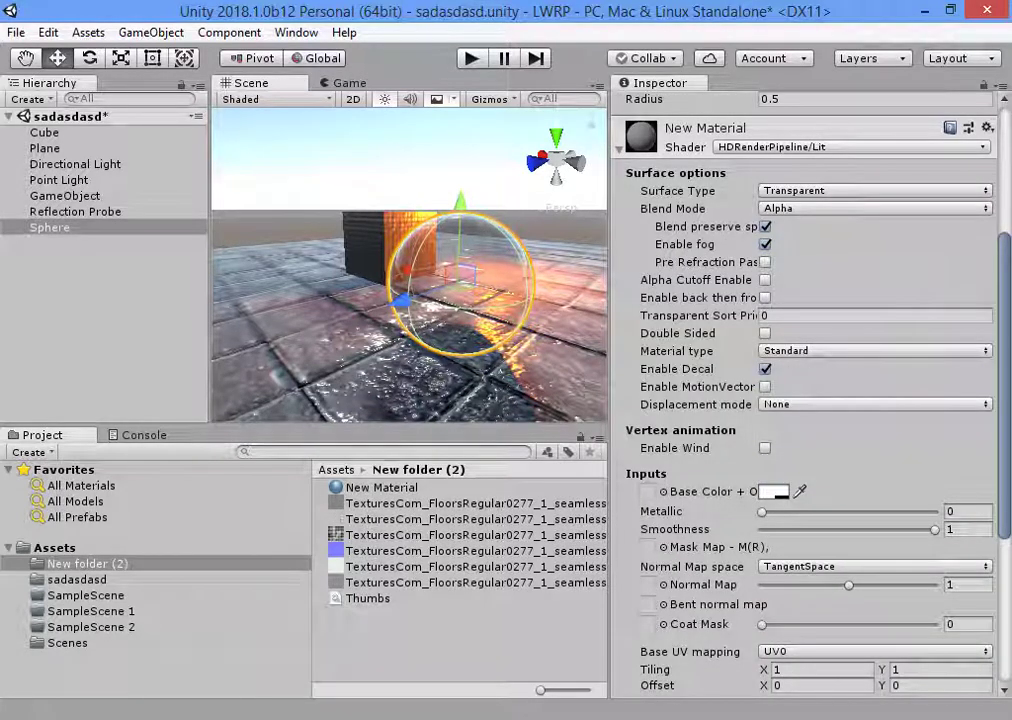
{"action": "scroll", "coordinate": [810, 400], "scroll_direction": "down", "scroll_amount": 4}
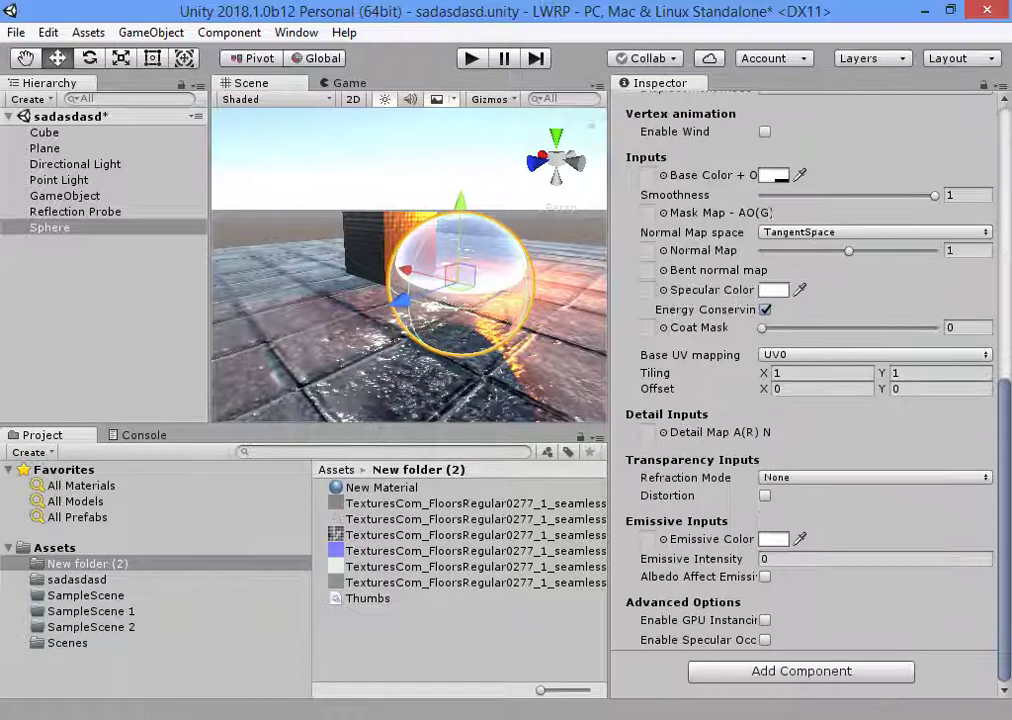
{"action": "left_click", "coordinate": [773, 289]}
{"action": "left_click_drag", "start_coordinate": [850, 300], "coordinate": [836, 281]}
{"action": "key", "text": "Return"}
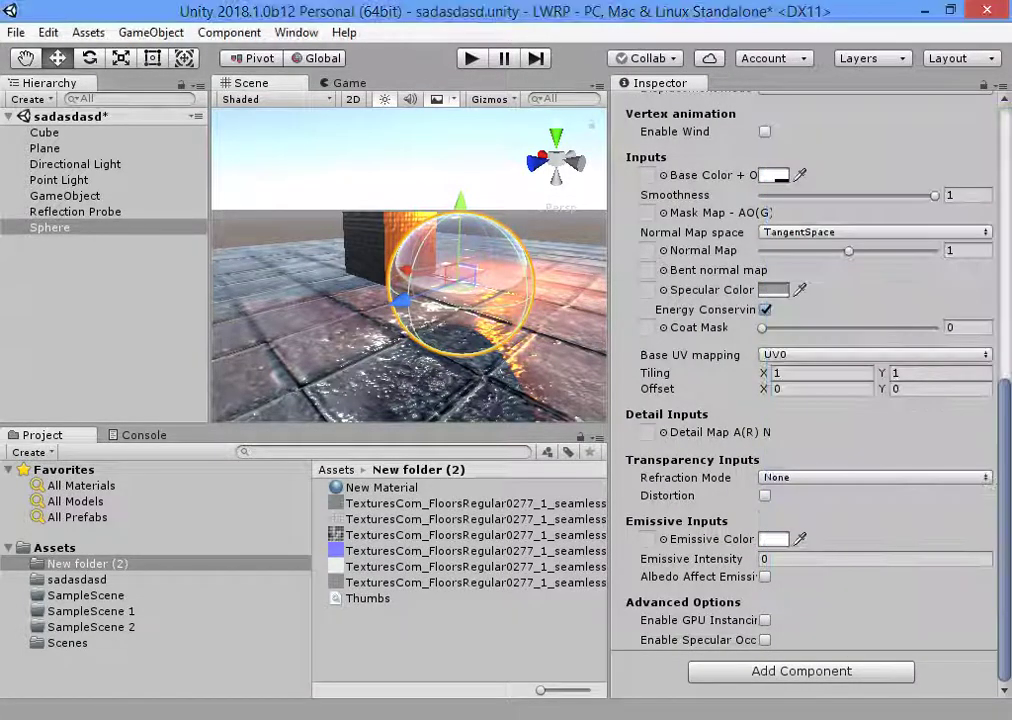
- Set the sphere material's refraction mode to Sphere and its index of refraction to 1.074
{"action": "left_click", "coordinate": [875, 477]}
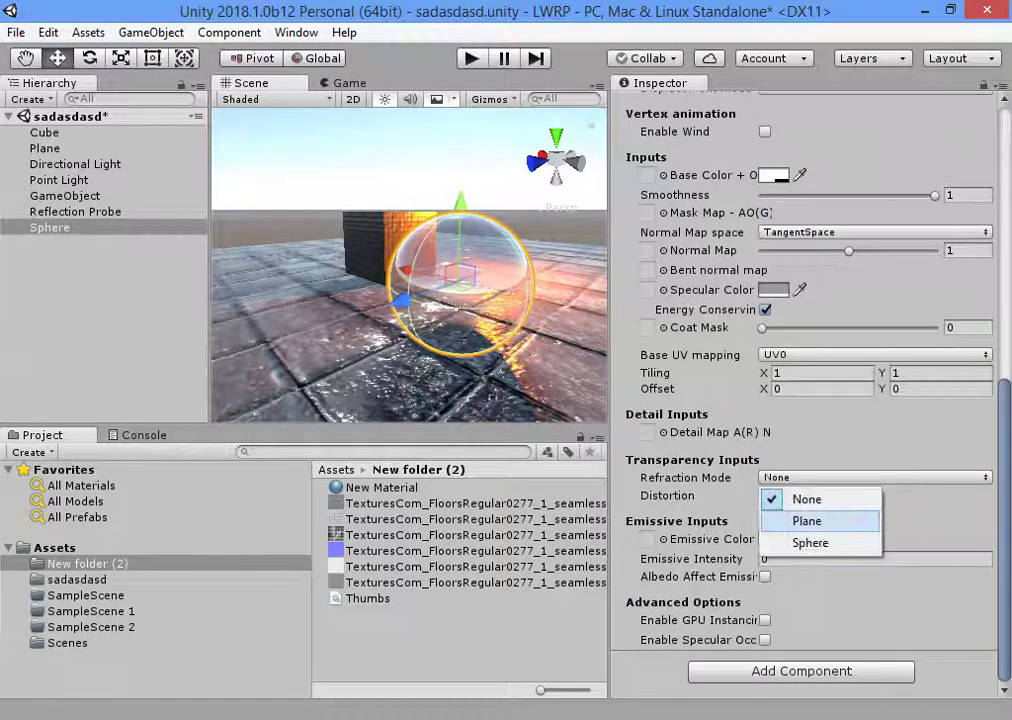
{"action": "left_click", "coordinate": [810, 542]}
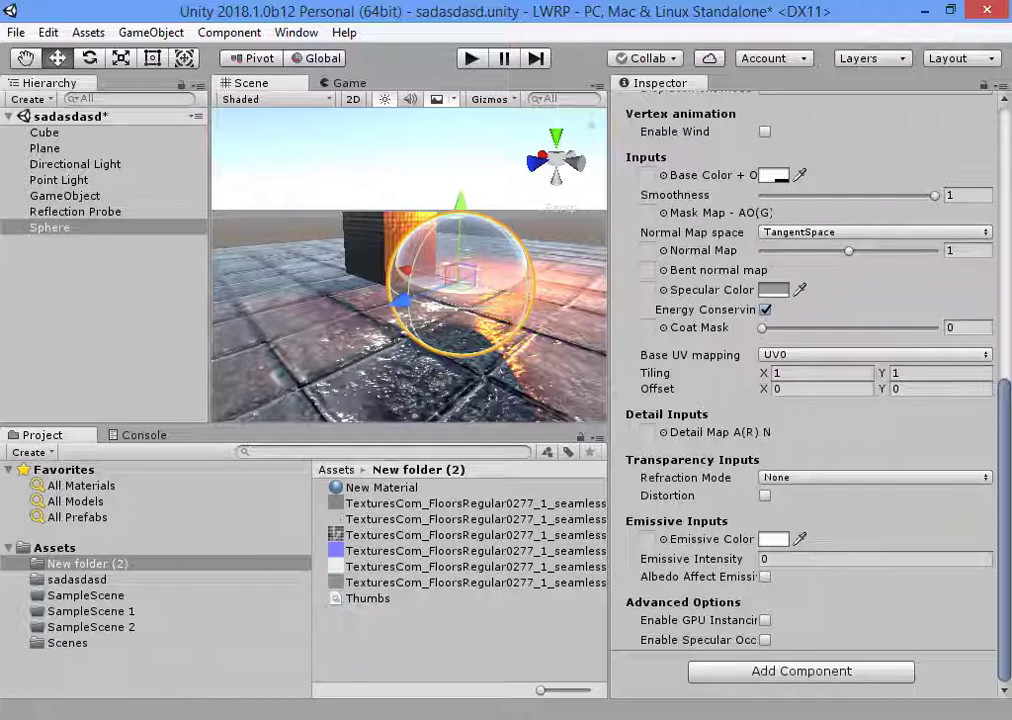
{"action": "left_click_drag", "start_coordinate": [410, 265], "coordinate": [520, 252], "text": "alt"}
{"action": "scroll", "coordinate": [810, 400], "scroll_direction": "down", "scroll_amount": 3}
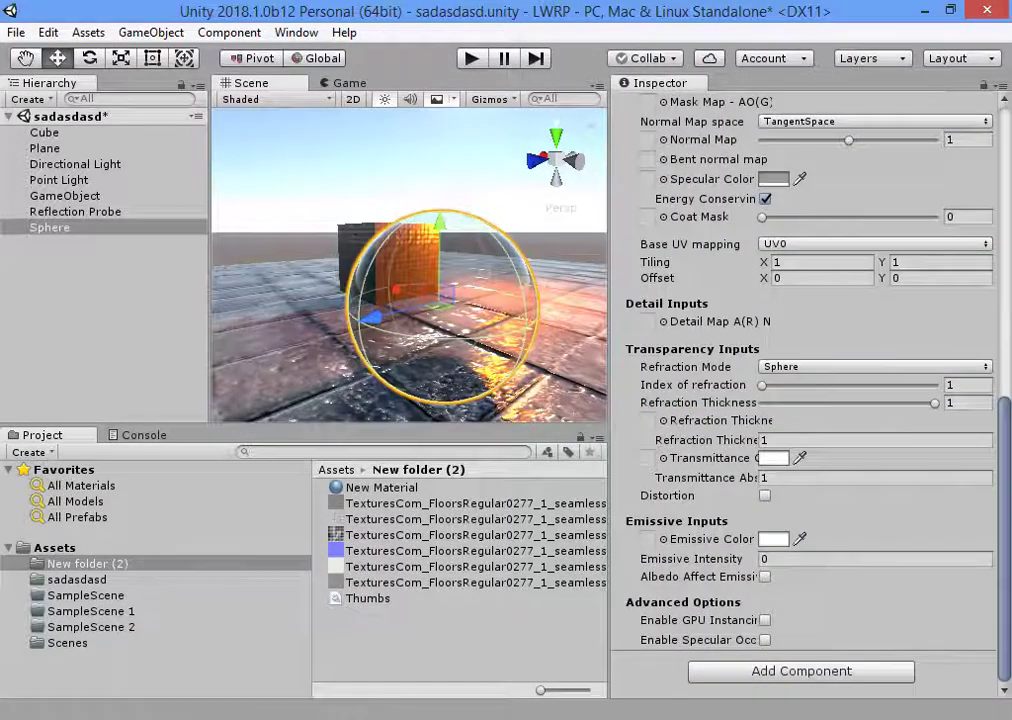
{"action": "left_click_drag", "start_coordinate": [766, 385], "coordinate": [793, 385]}
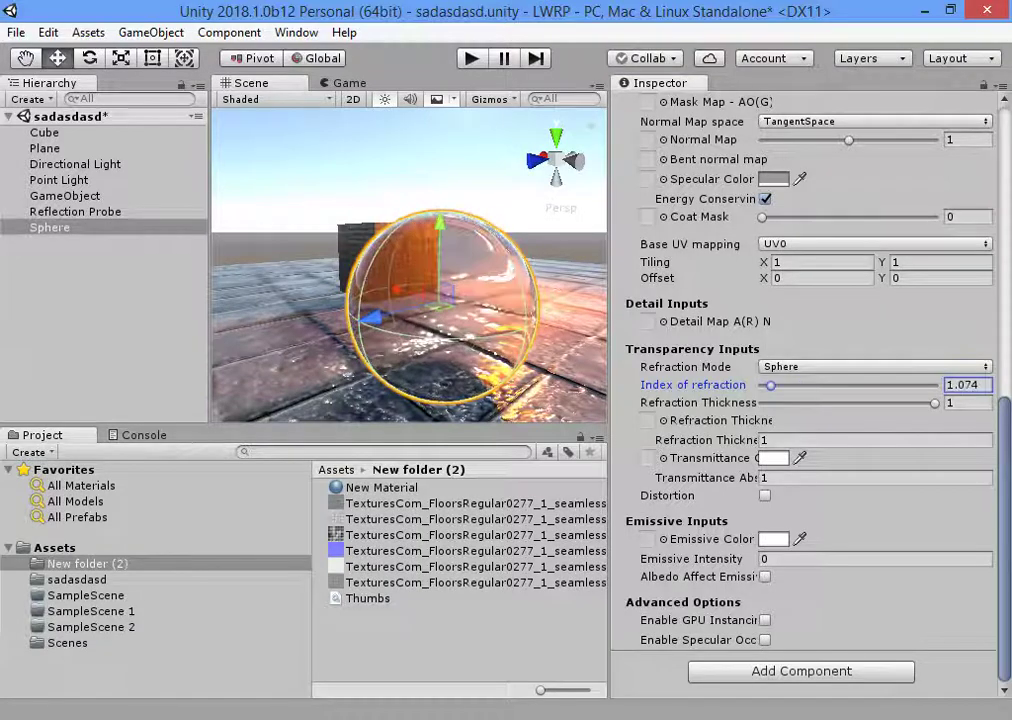
{"action": "left_click_drag", "start_coordinate": [410, 300], "coordinate": [540, 286], "text": "alt"}
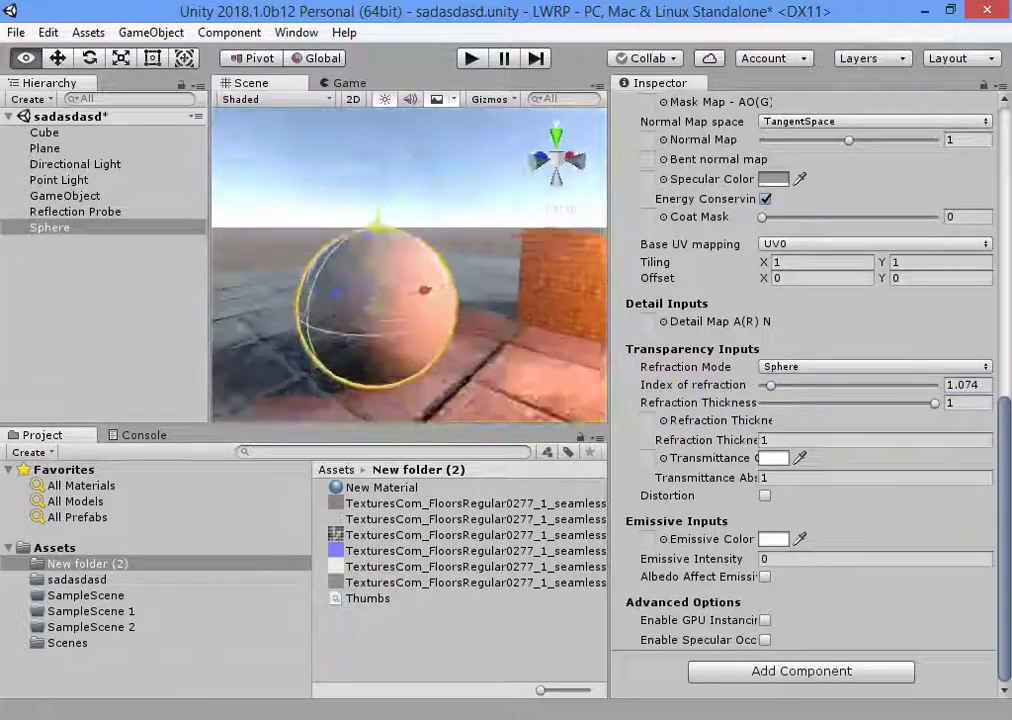
- Change the sphere material's base color to black and inspect the sphere in the scene
{"action": "scroll", "coordinate": [410, 300], "scroll_direction": "up", "scroll_amount": 3}
{"action": "scroll", "coordinate": [810, 390], "scroll_direction": "up", "scroll_amount": 5}
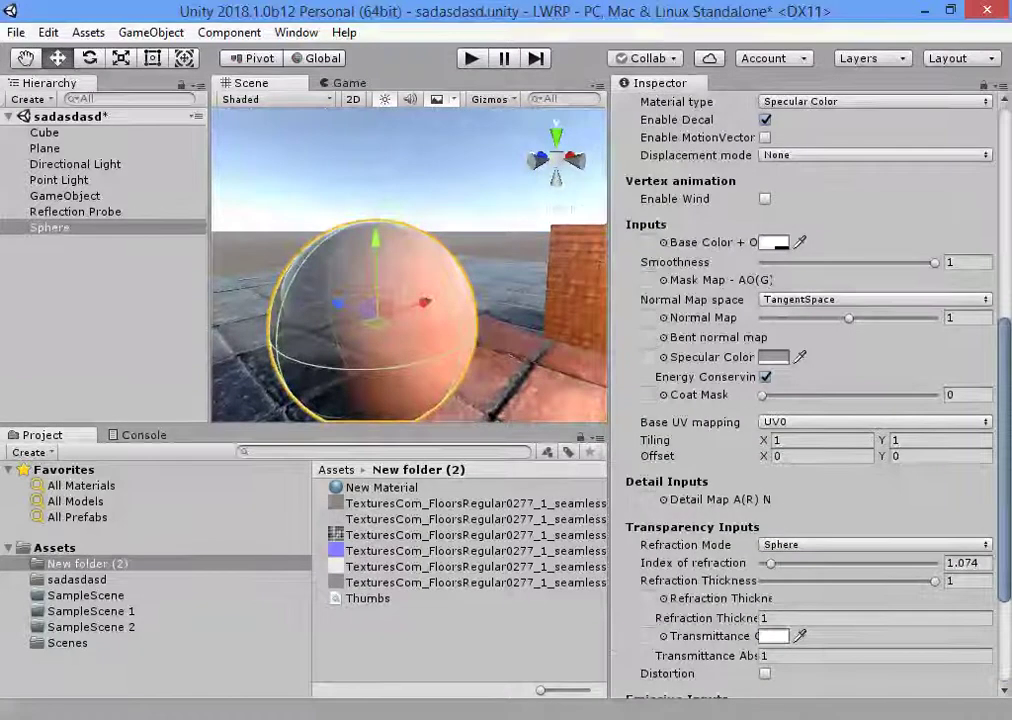
{"action": "left_click", "coordinate": [775, 242]}
{"action": "left_click", "coordinate": [838, 343]}
{"action": "left_click", "coordinate": [300, 160]}
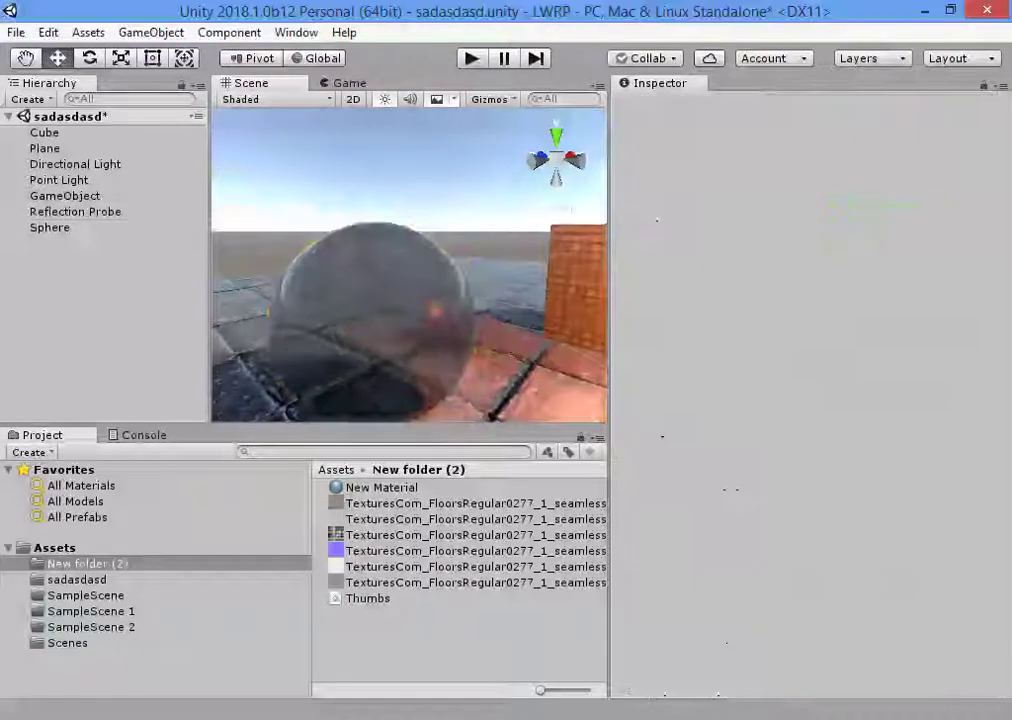
{"action": "left_click_drag", "start_coordinate": [400, 300], "coordinate": [570, 285], "text": "alt"}
{"action": "left_click", "coordinate": [415, 290]}
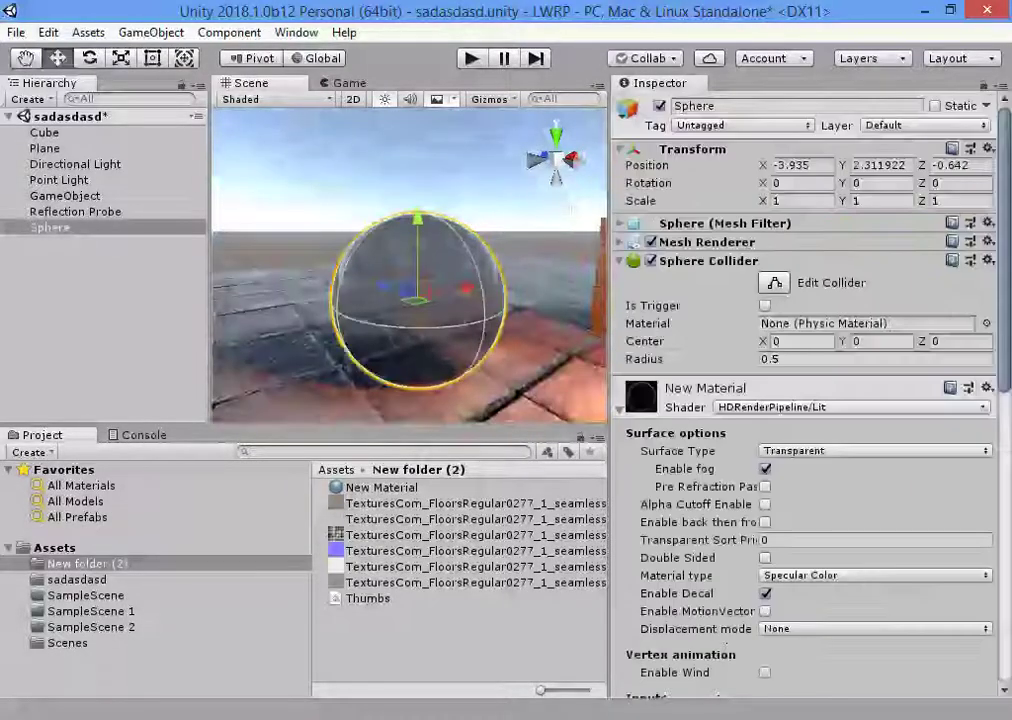
- Move the sphere across the floor to about X -3.534 and Z -0.973 near the cube
{"action": "left_click", "coordinate": [300, 160]}
{"action": "left_click_drag", "start_coordinate": [300, 160], "coordinate": [455, 212], "text": "alt"}
{"action": "left_click", "coordinate": [465, 235]}
{"action": "left_click_drag", "start_coordinate": [371, 173], "coordinate": [432, 206]}
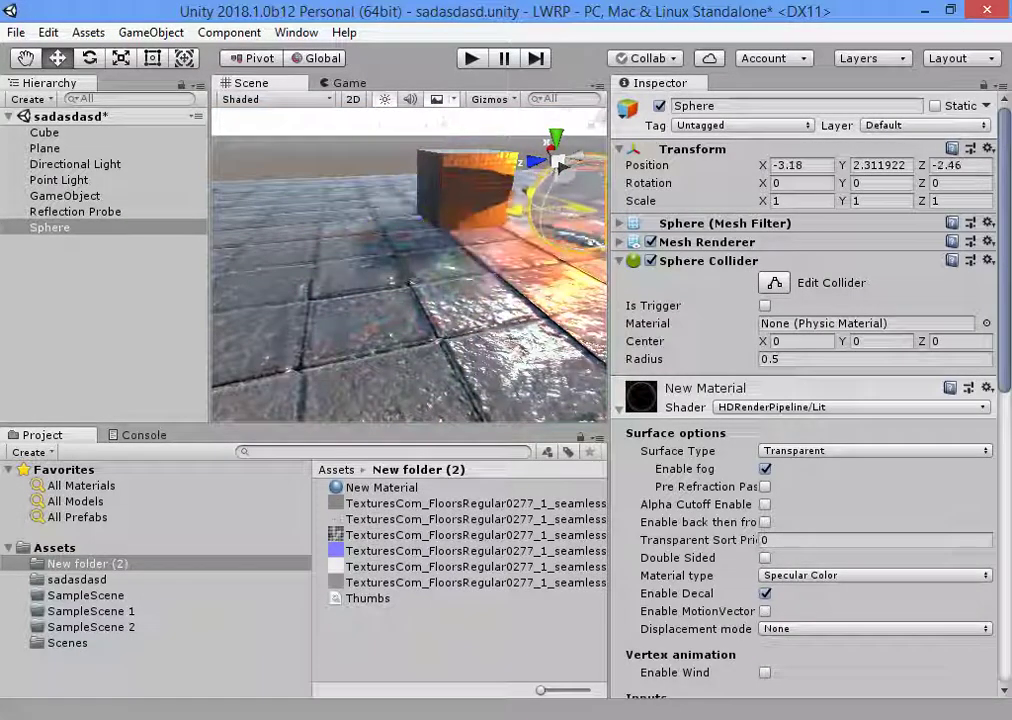
{"action": "left_click_drag", "start_coordinate": [560, 165], "coordinate": [530, 180]}
{"action": "left_click", "coordinate": [563, 168]}
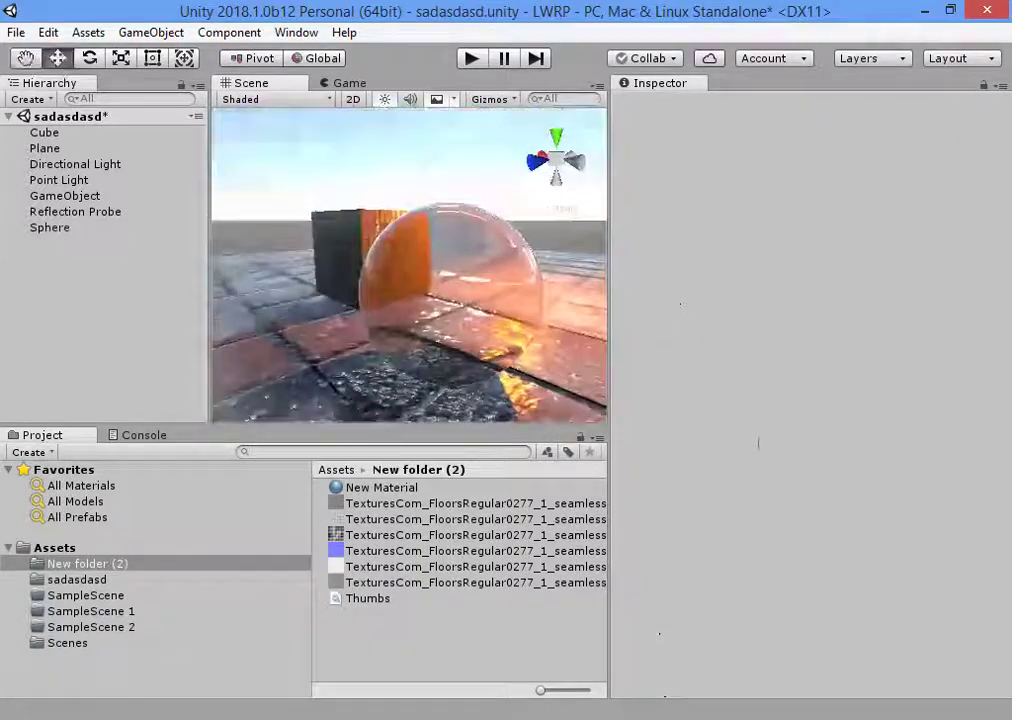
- Try a smoothness of 0 on the sphere material and restore it to 1
{"action": "left_click", "coordinate": [470, 250]}
{"action": "left_click", "coordinate": [967, 380]}
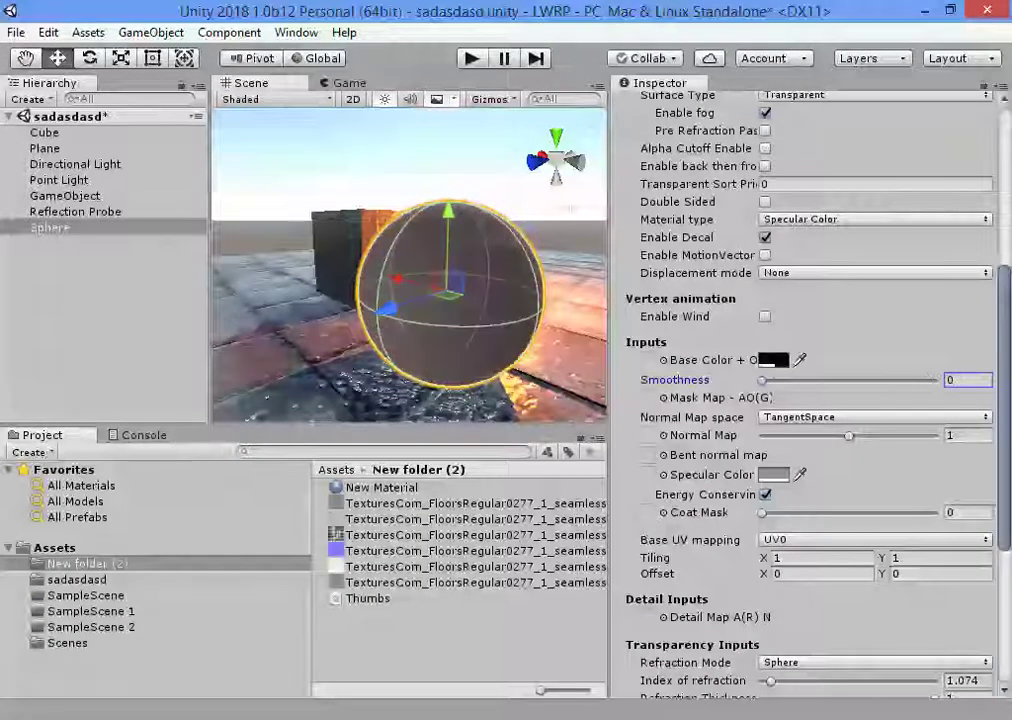
{"action": "scroll", "coordinate": [408, 262], "scroll_direction": "down", "scroll_amount": 5}
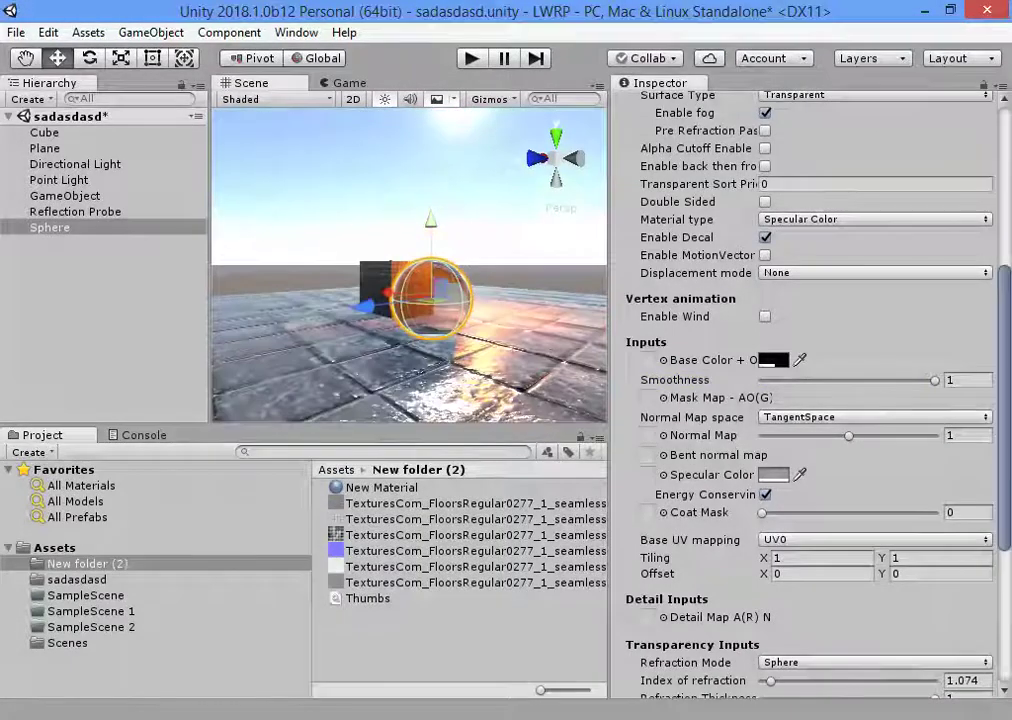
{"action": "key", "text": "w"}
{"action": "right_click_drag", "start_coordinate": [408, 262], "coordinate": [408, 262]}
- Change the sphere material's specular color from gray to a medium green
{"action": "left_click", "coordinate": [773, 475]}
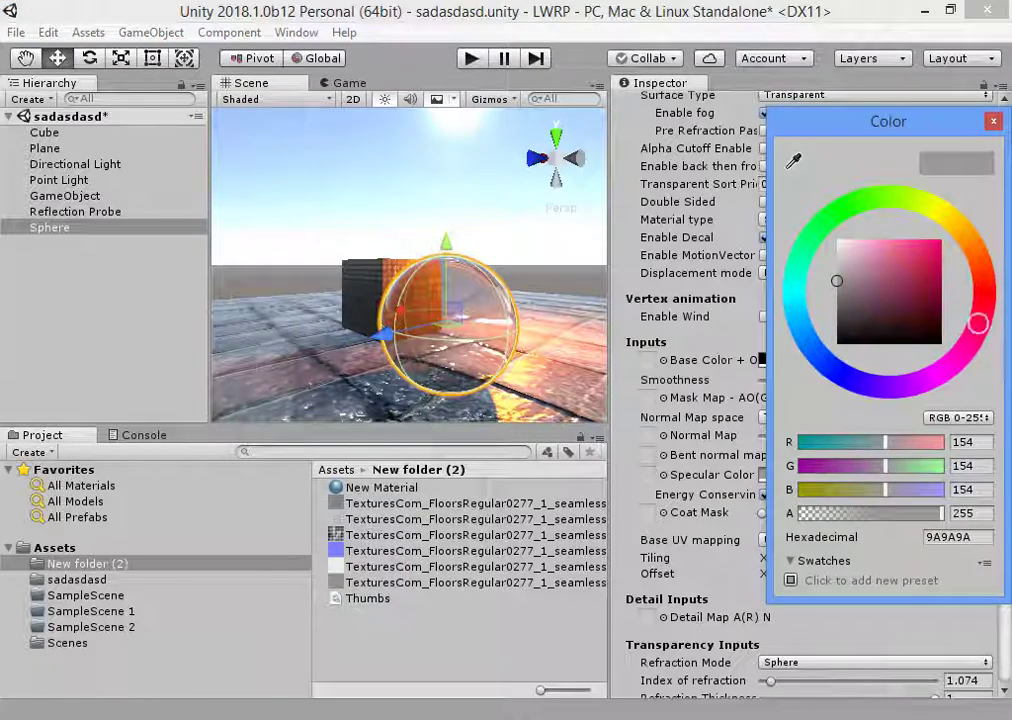
{"action": "left_click_drag", "start_coordinate": [978, 323], "coordinate": [826, 219]}
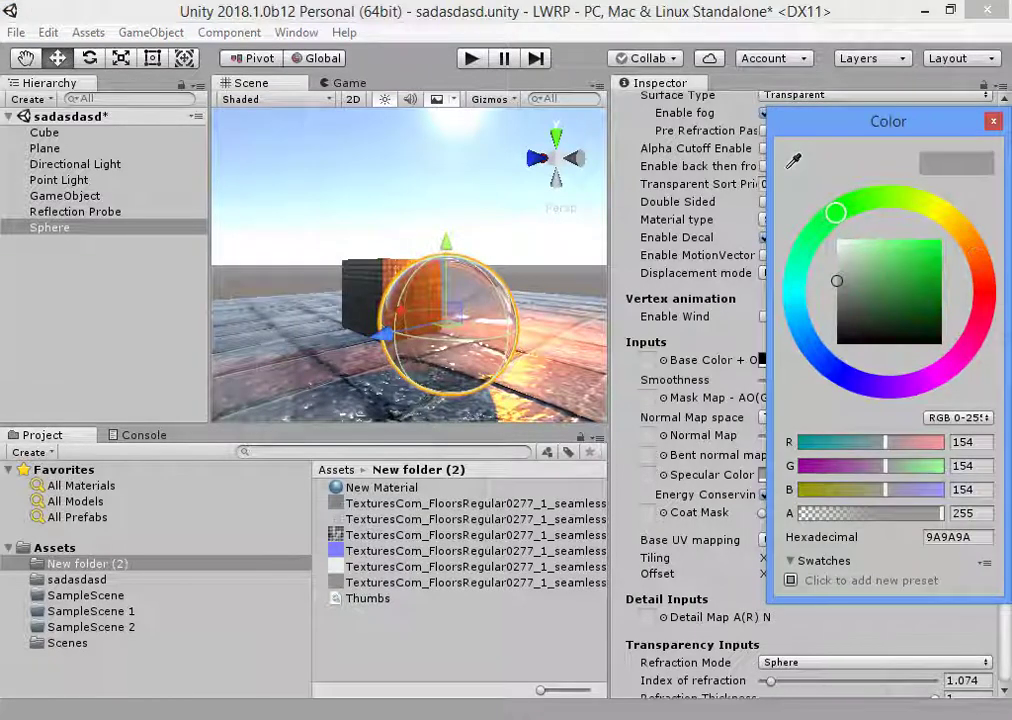
{"action": "left_click_drag", "start_coordinate": [836, 281], "coordinate": [891, 252]}
- Tint the sphere material's base color dark green, keeping its partial transparency, and inspect the sphere up close
{"action": "left_click", "coordinate": [760, 359]}
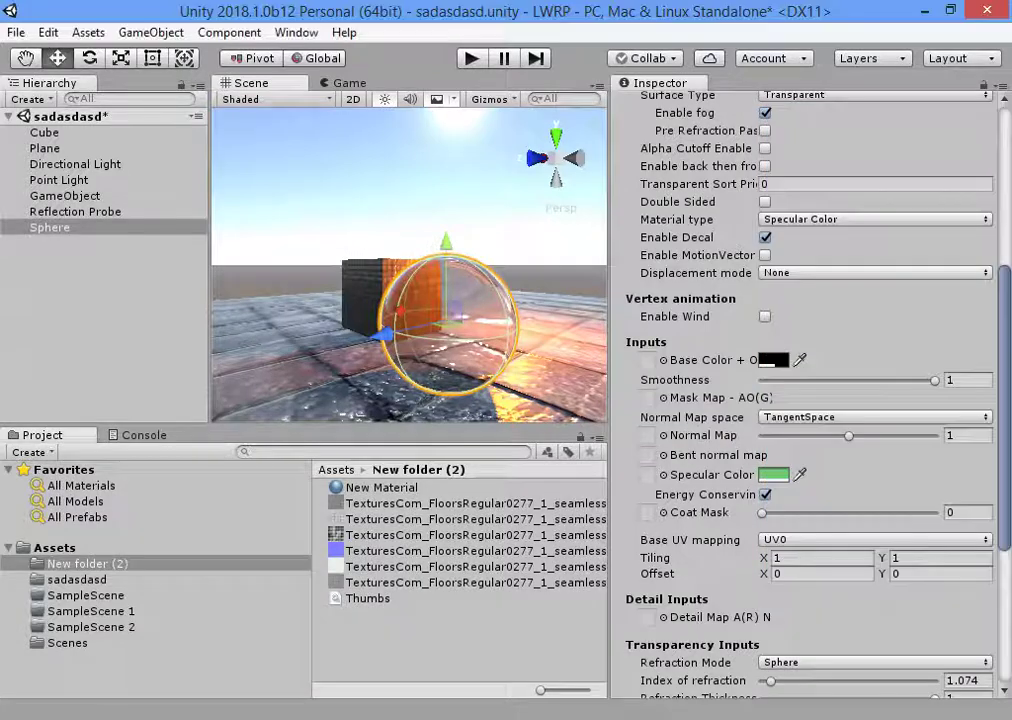
{"action": "left_click_drag", "start_coordinate": [982, 288], "coordinate": [839, 210]}
{"action": "mouse_move", "coordinate": [880, 300]}
{"action": "left_mouse_down"}
{"action": "mouse_move", "coordinate": [880, 262]}
{"action": "mouse_move", "coordinate": [873, 284]}
{"action": "left_mouse_up"}
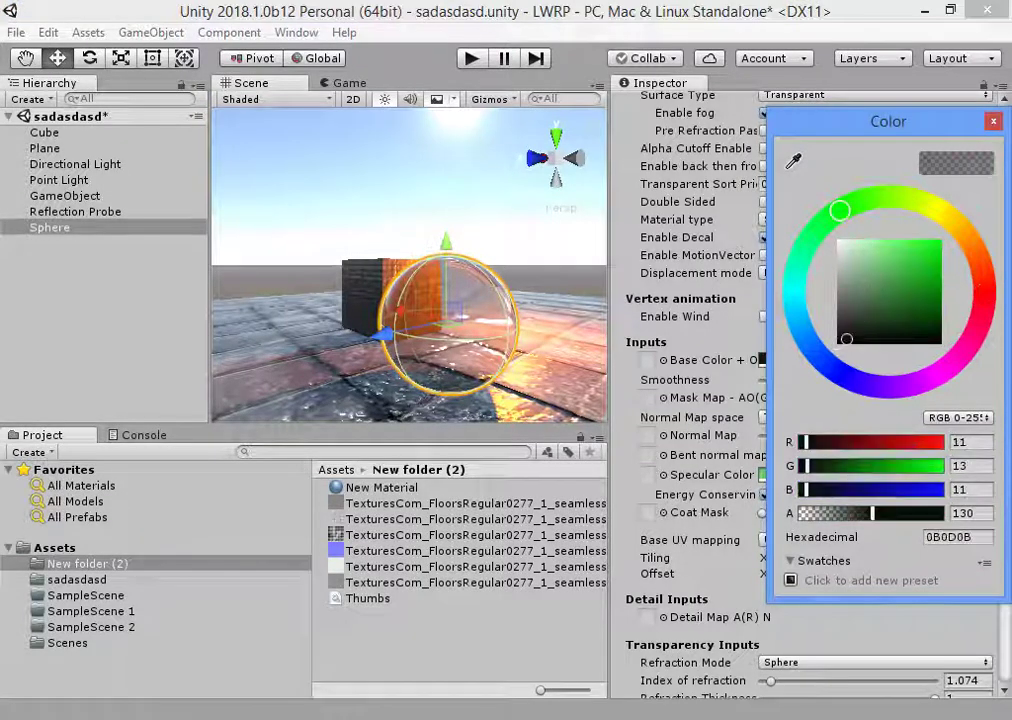
{"action": "left_click_drag", "start_coordinate": [400, 300], "coordinate": [560, 300], "text": "alt"}
{"action": "left_click", "coordinate": [410, 265]}
{"action": "right_click_drag", "start_coordinate": [410, 265], "coordinate": [410, 265]}
{"action": "left_click", "coordinate": [410, 265]}
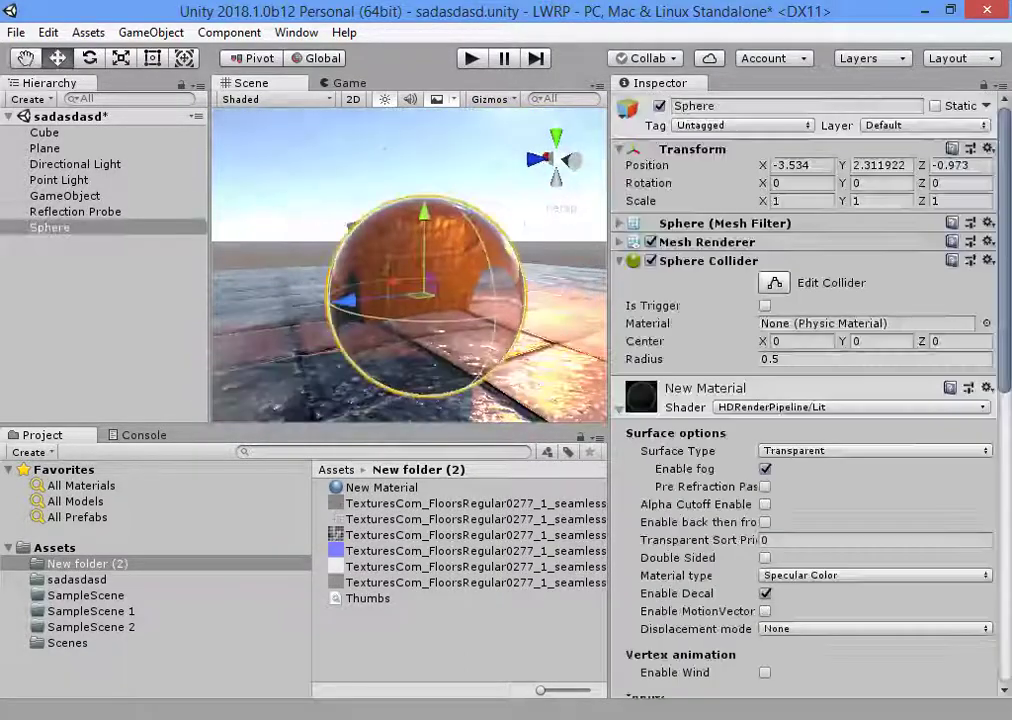
- Set the sphere material's Coat Mask to 0.055 and its transmittance color to light green
{"action": "scroll", "coordinate": [810, 400], "scroll_direction": "down", "scroll_amount": 10}
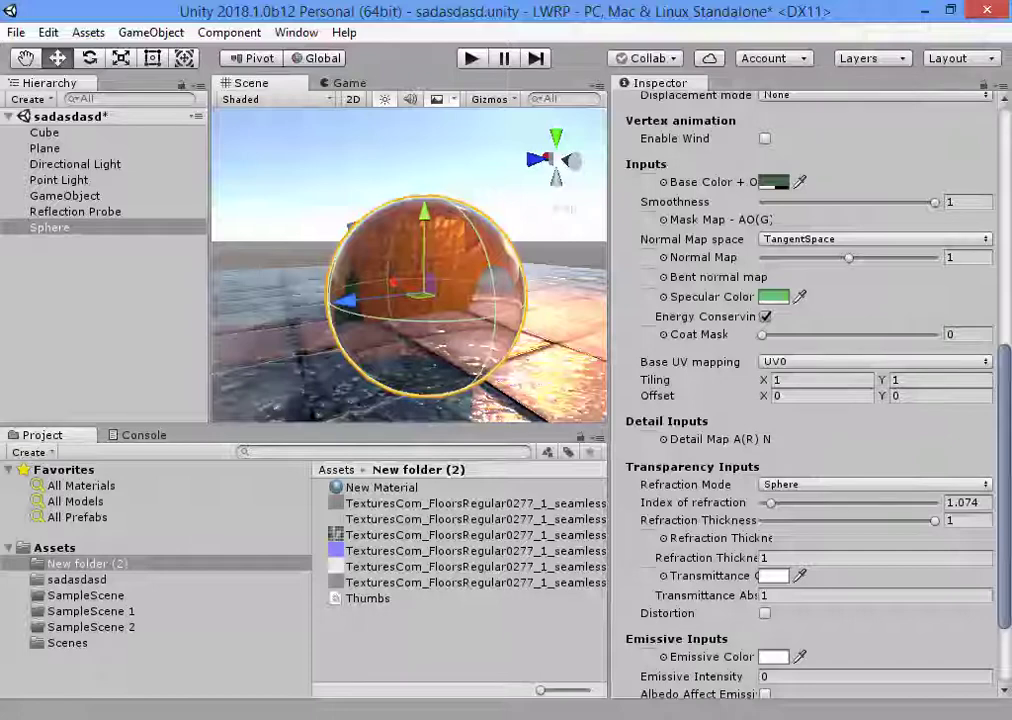
{"action": "scroll", "coordinate": [810, 400], "scroll_direction": "down", "scroll_amount": 3}
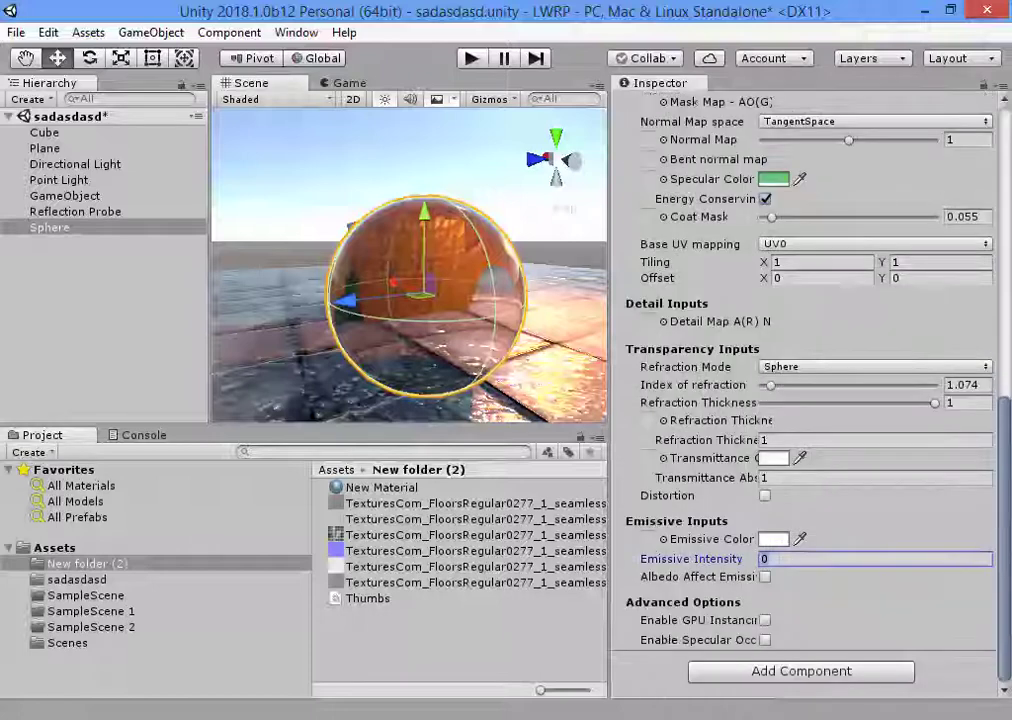
{"action": "left_click", "coordinate": [773, 539]}
{"action": "left_click", "coordinate": [762, 457]}
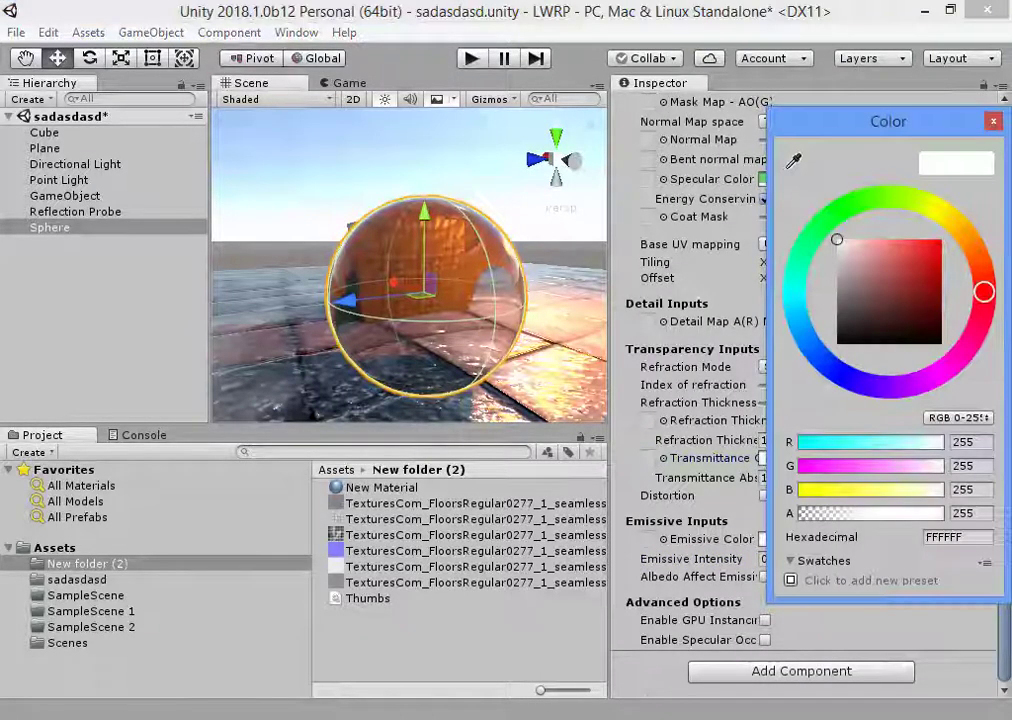
{"action": "mouse_move", "coordinate": [940, 244]}
{"action": "left_mouse_down"}
{"action": "mouse_move", "coordinate": [902, 240]}
{"action": "mouse_move", "coordinate": [888, 253]}
{"action": "left_mouse_up"}
{"action": "left_click_drag", "start_coordinate": [860, 203], "coordinate": [845, 206]}
{"action": "mouse_move", "coordinate": [886, 265]}
{"action": "left_mouse_down"}
{"action": "mouse_move", "coordinate": [885, 296]}
{"action": "mouse_move", "coordinate": [845, 240]}
{"action": "mouse_move", "coordinate": [886, 240]}
{"action": "mouse_move", "coordinate": [864, 239]}
{"action": "left_mouse_up"}
{"action": "left_click", "coordinate": [300, 150]}
{"action": "left_click_drag", "start_coordinate": [420, 260], "coordinate": [360, 254], "text": "alt"}
{"action": "left_click", "coordinate": [429, 300]}
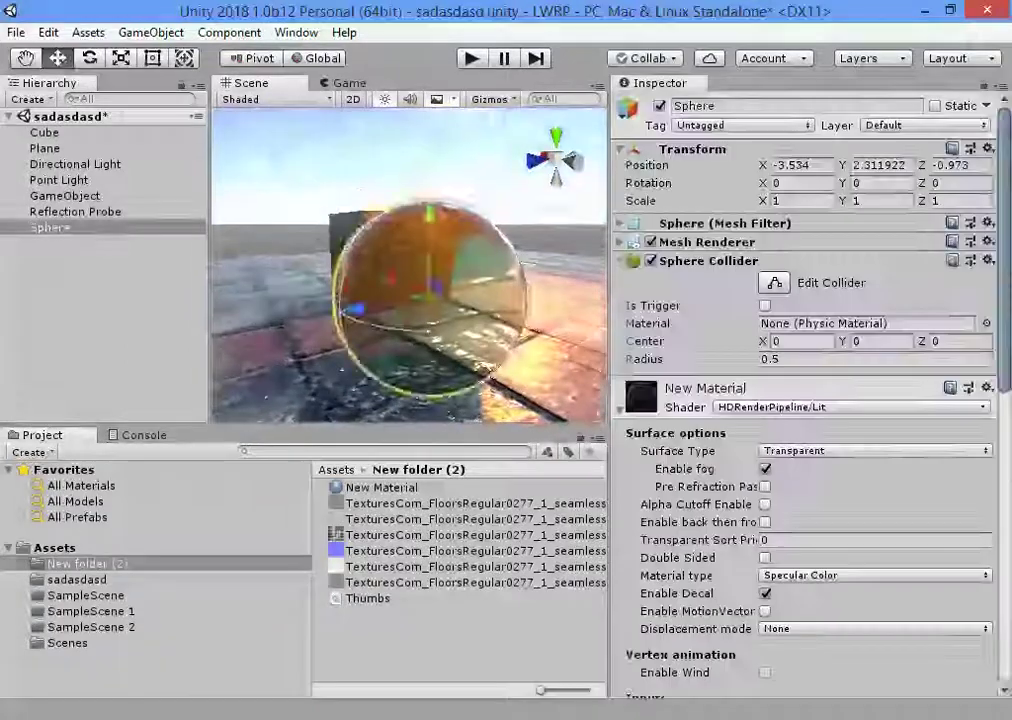
- Change the sphere material's type to Iridescence and look at the sphere from another angle
{"action": "left_click", "coordinate": [560, 380]}
{"action": "left_click_drag", "start_coordinate": [560, 380], "coordinate": [490, 318], "text": "alt"}
{"action": "left_click", "coordinate": [415, 262]}
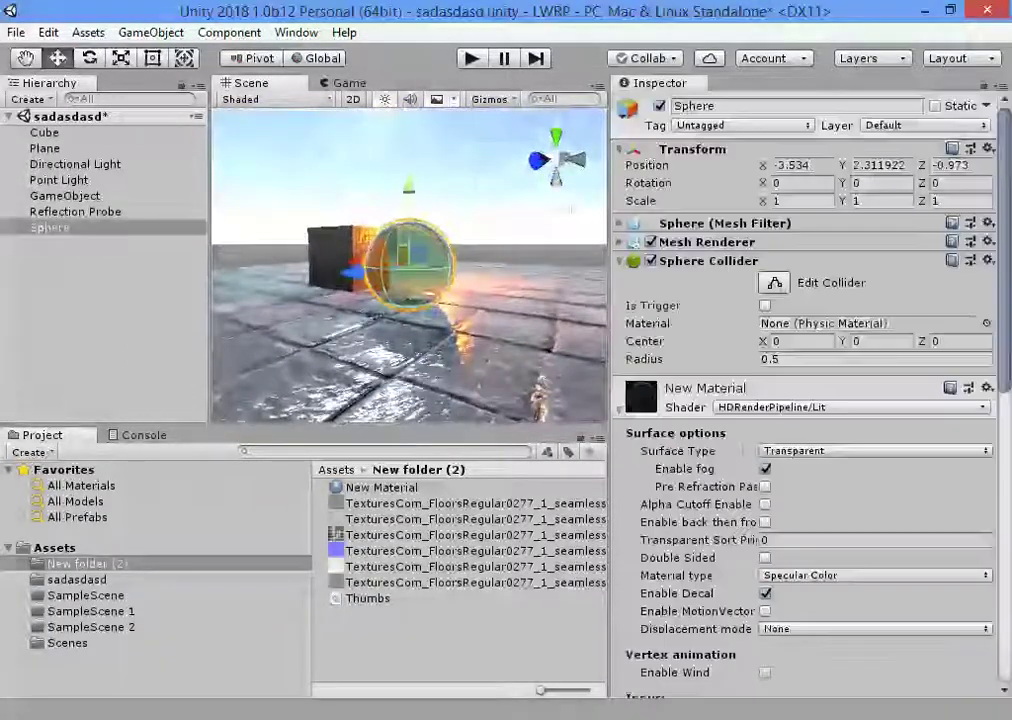
{"action": "left_click", "coordinate": [875, 575]}
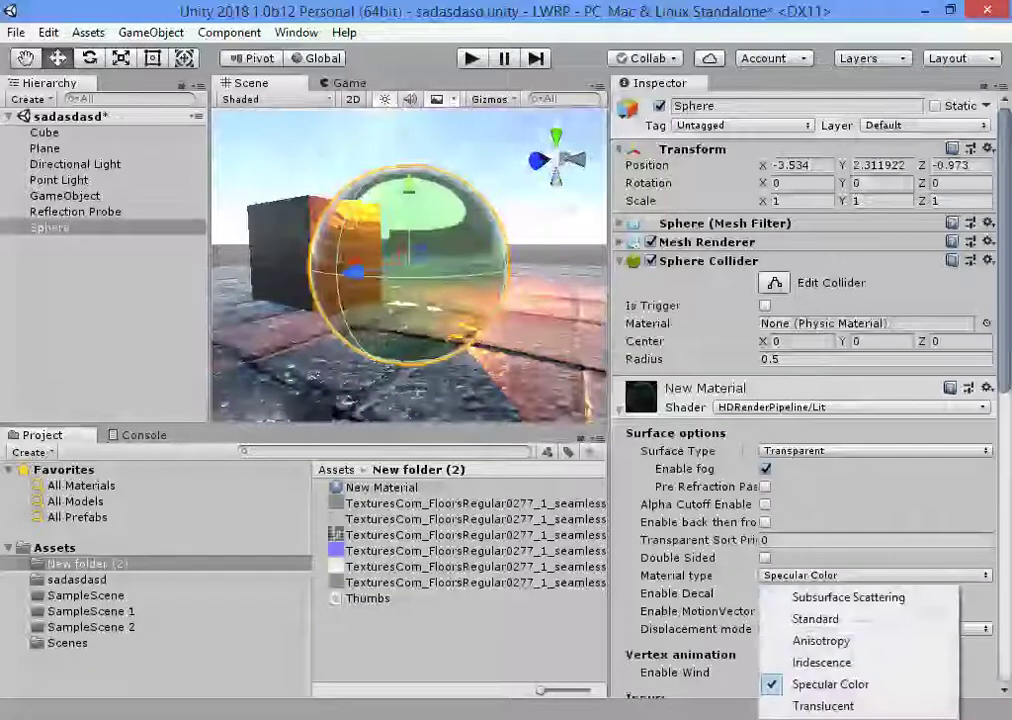
{"action": "key", "text": "Escape"}
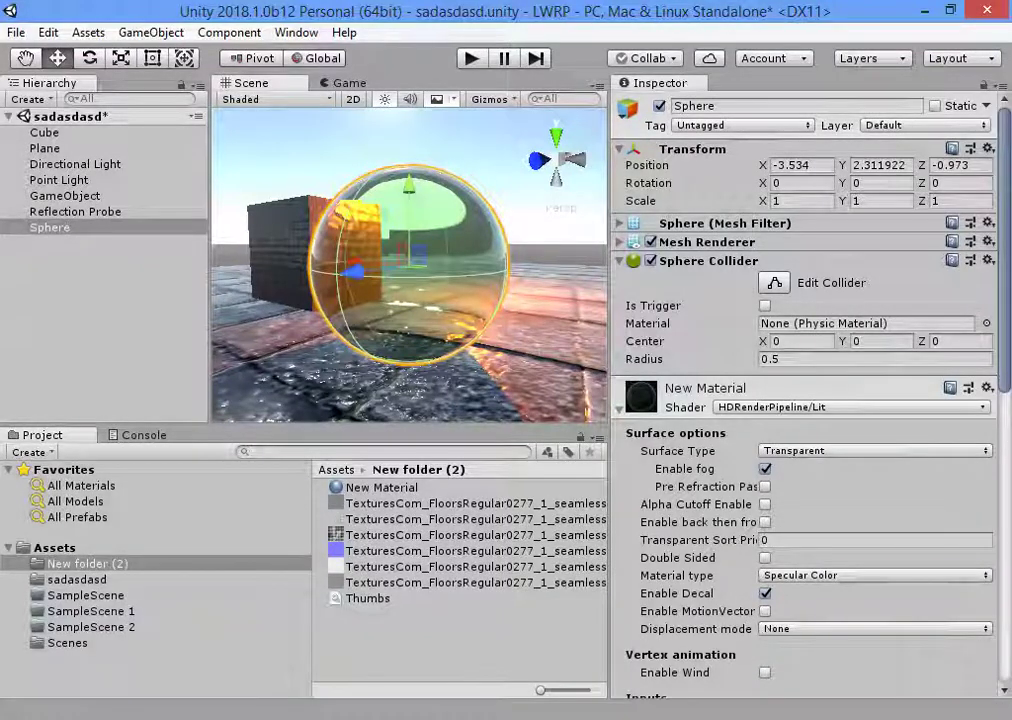
{"action": "left_click", "coordinate": [875, 575]}
{"action": "left_click", "coordinate": [800, 512]}
{"action": "scroll", "coordinate": [410, 260], "scroll_direction": "down", "scroll_amount": 2}
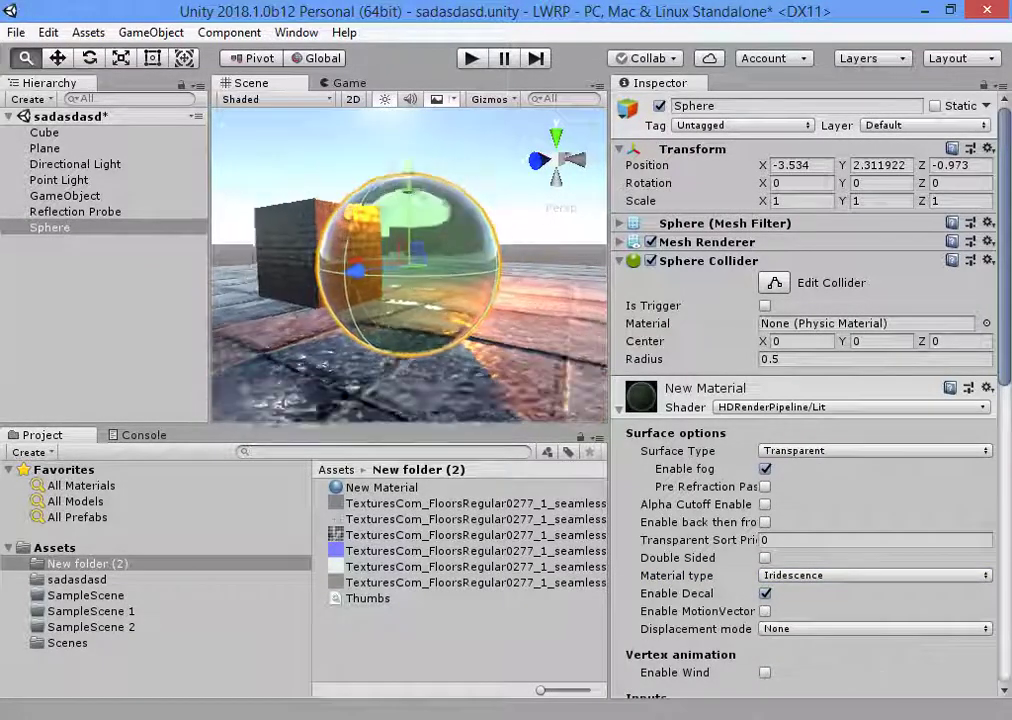
{"action": "left_click", "coordinate": [300, 140]}
{"action": "left_click_drag", "start_coordinate": [300, 140], "coordinate": [560, 210], "text": "alt"}
- Raise the sphere material's Coat Mask to 1
{"action": "left_click", "coordinate": [410, 305]}
{"action": "scroll", "coordinate": [810, 400], "scroll_direction": "down", "scroll_amount": 10}
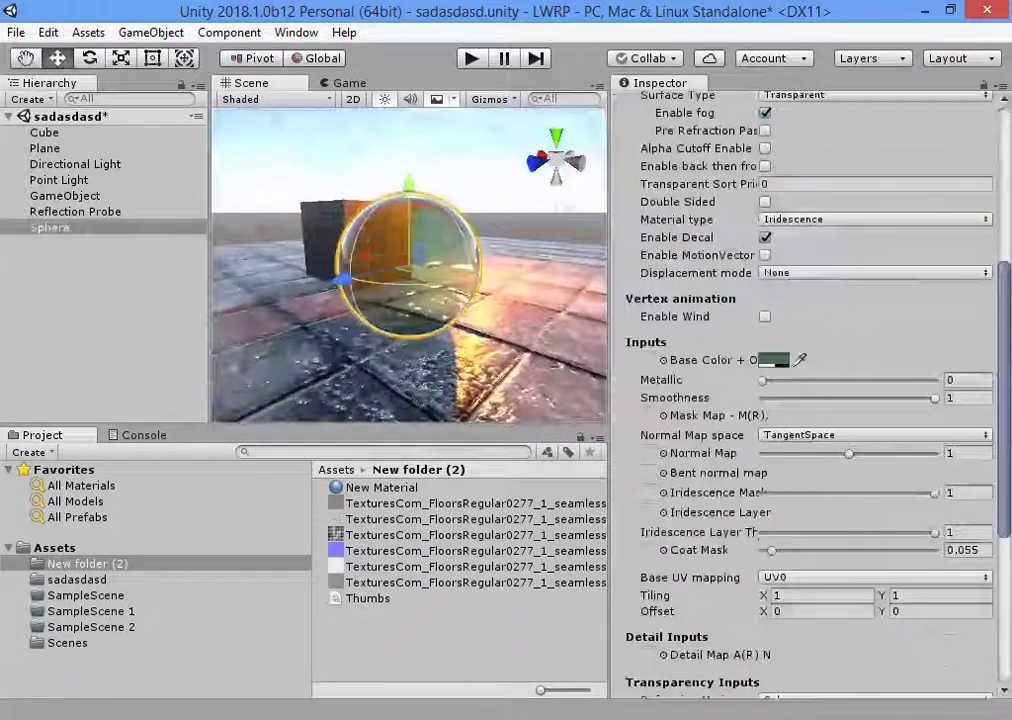
{"action": "scroll", "coordinate": [810, 400], "scroll_direction": "down", "scroll_amount": 3}
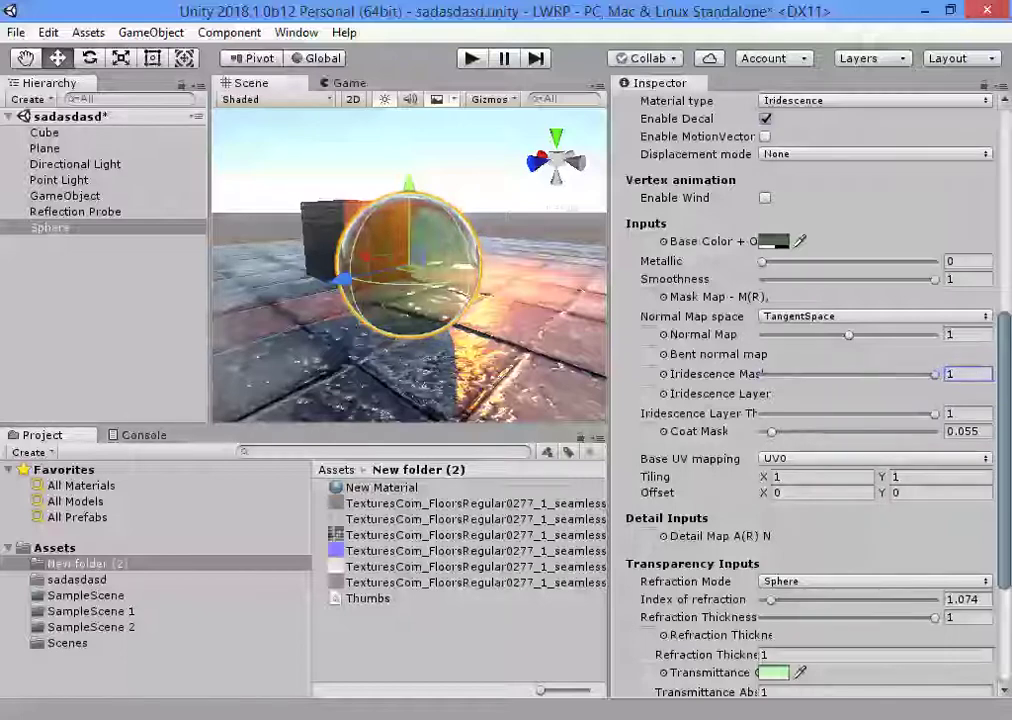
{"action": "left_click", "coordinate": [967, 431]}
{"action": "type", "text": "1"}
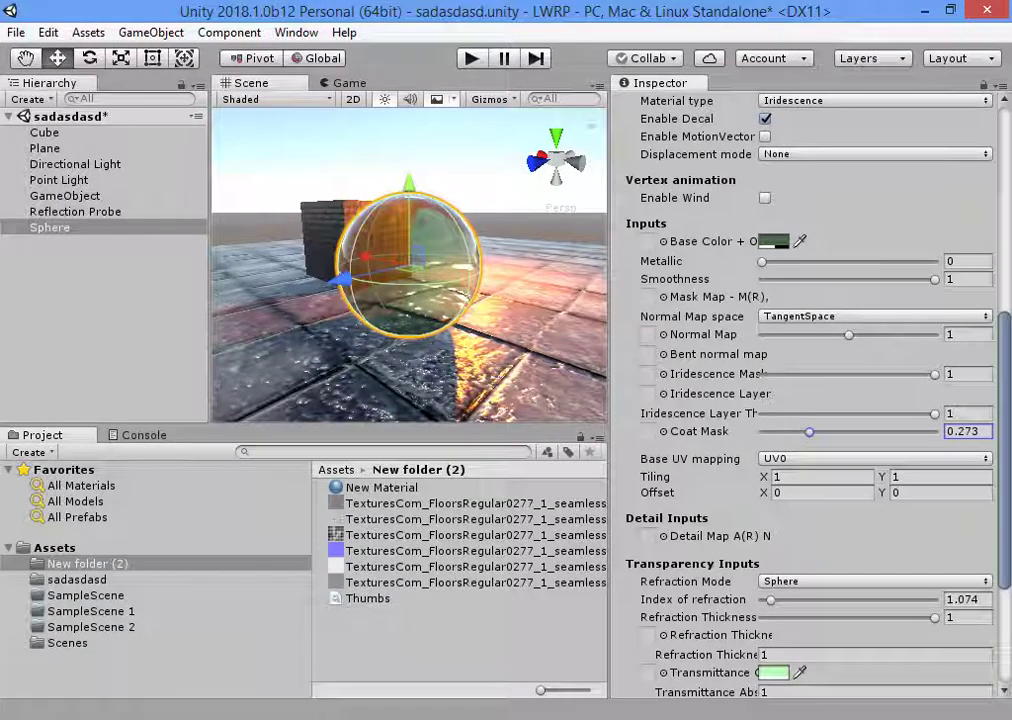
{"action": "type", "text": "1"}
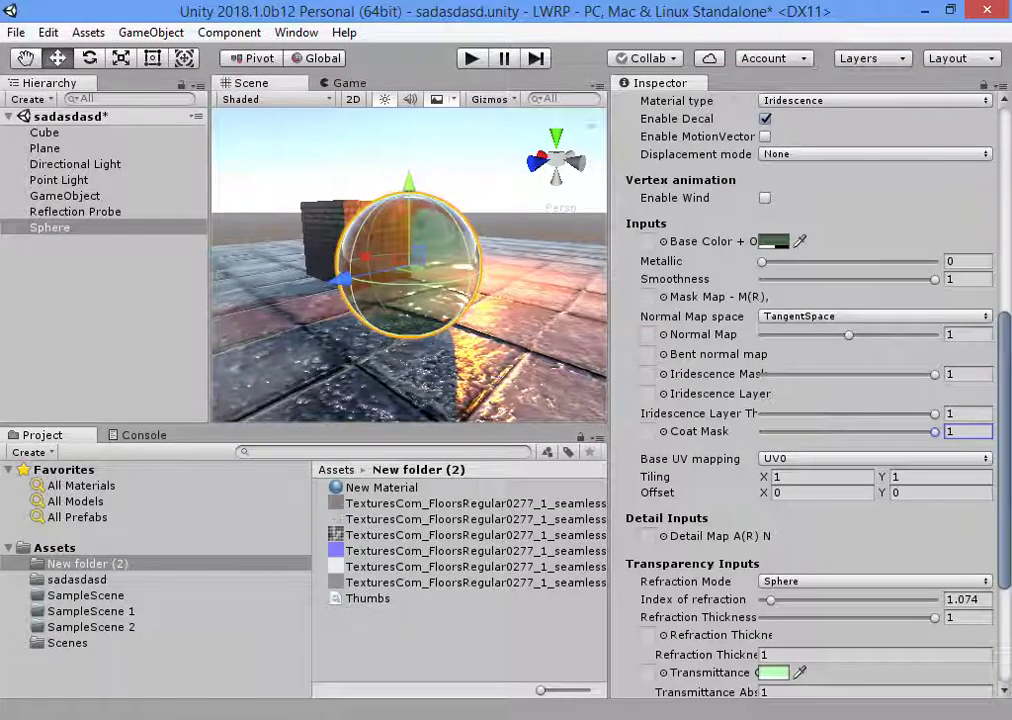
- Deselect the sphere, view the finished scene and save it
{"action": "left_click", "coordinate": [260, 150]}
{"action": "mouse_move", "coordinate": [400, 260]}
{"action": "left_mouse_down", "text": "alt"}
{"action": "mouse_move", "coordinate": [550, 260]}
{"action": "mouse_move", "coordinate": [360, 275]}
{"action": "mouse_move", "coordinate": [300, 265]}
{"action": "mouse_move", "coordinate": [400, 245]}
{"action": "left_mouse_up", "text": "alt"}
{"action": "scroll", "coordinate": [408, 265], "scroll_direction": "up", "scroll_amount": 5}
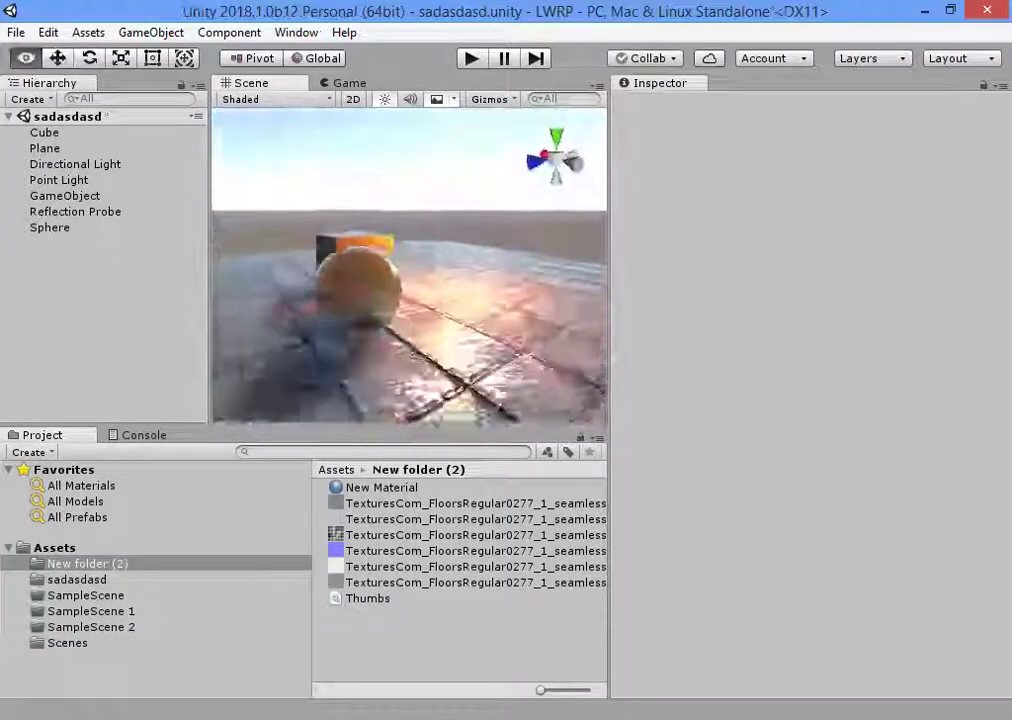
{"action": "key", "text": "ctrl+F11"}
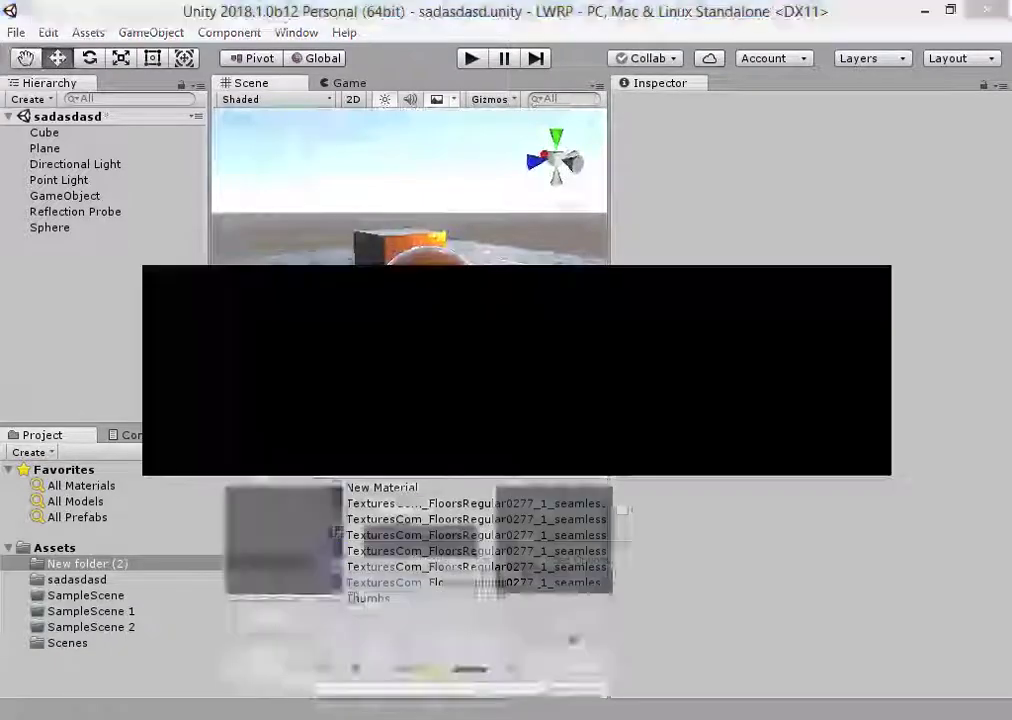